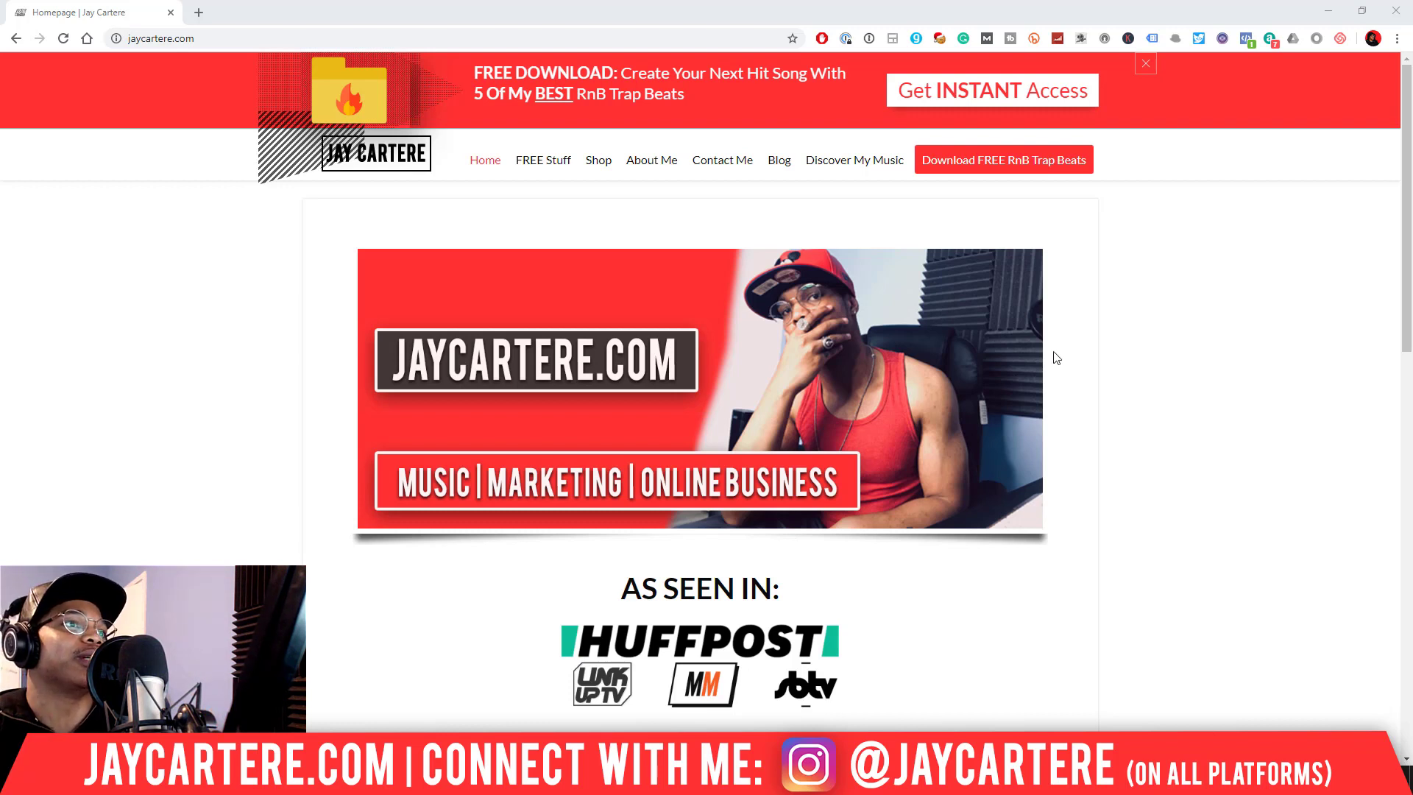
# Step: Switch from the browser to FL Studio, shrink the Channel rack to fit its step grid, and centre it over the playlist
pyautogui.click(1327, 14)
pyautogui.click(1023, 250)
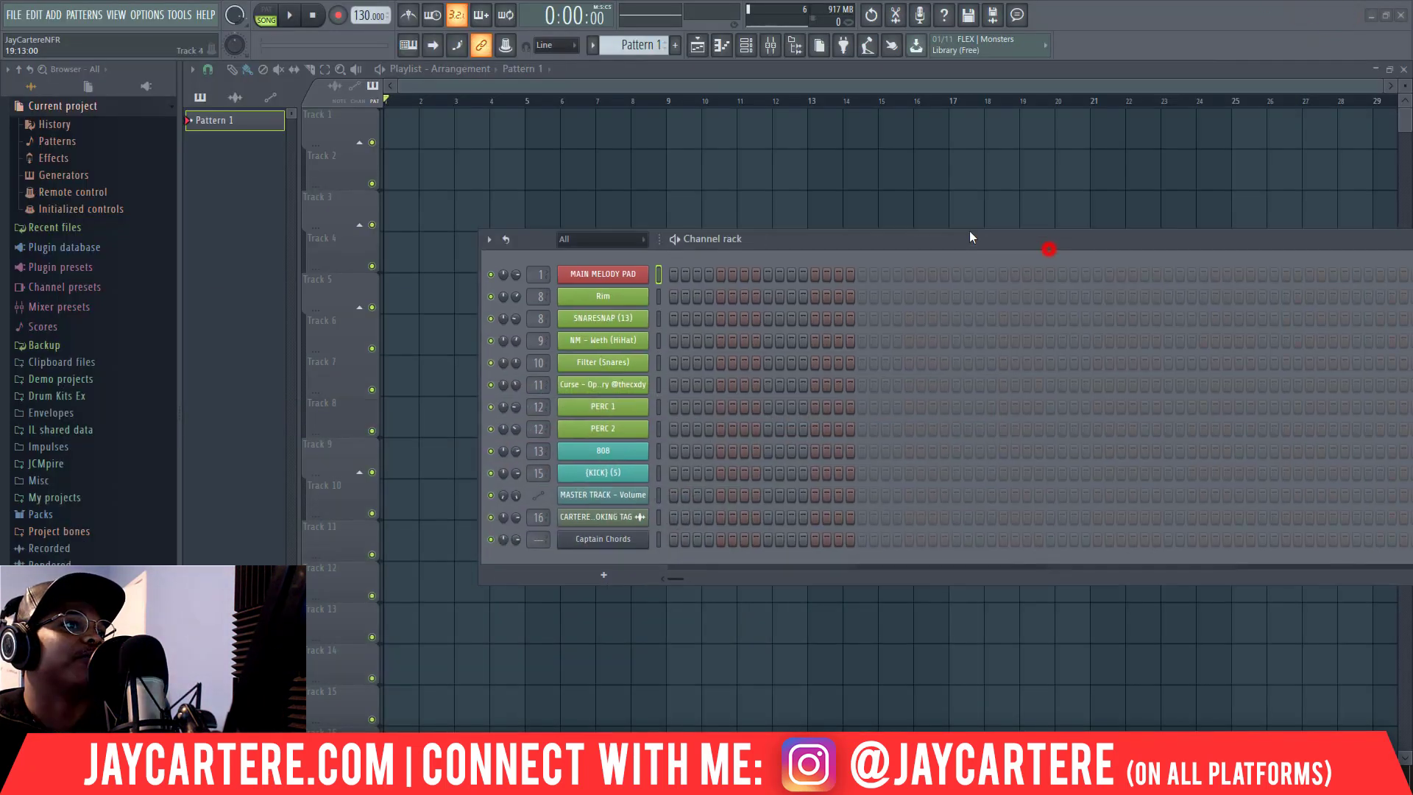
pyautogui.moveTo(864, 205); pyautogui.dragTo(904, 198)
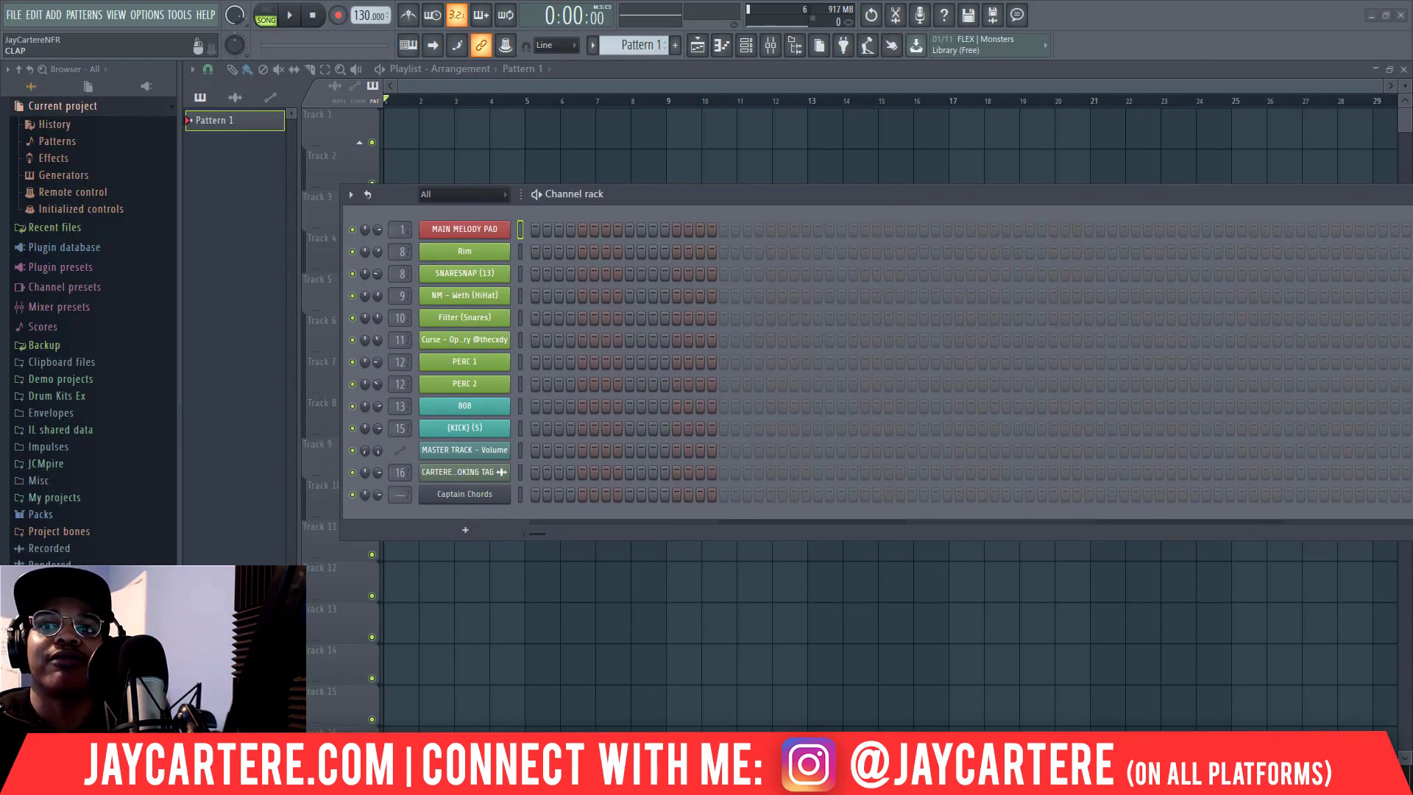
pyautogui.moveTo(1410, 277); pyautogui.dragTo(755, 276)
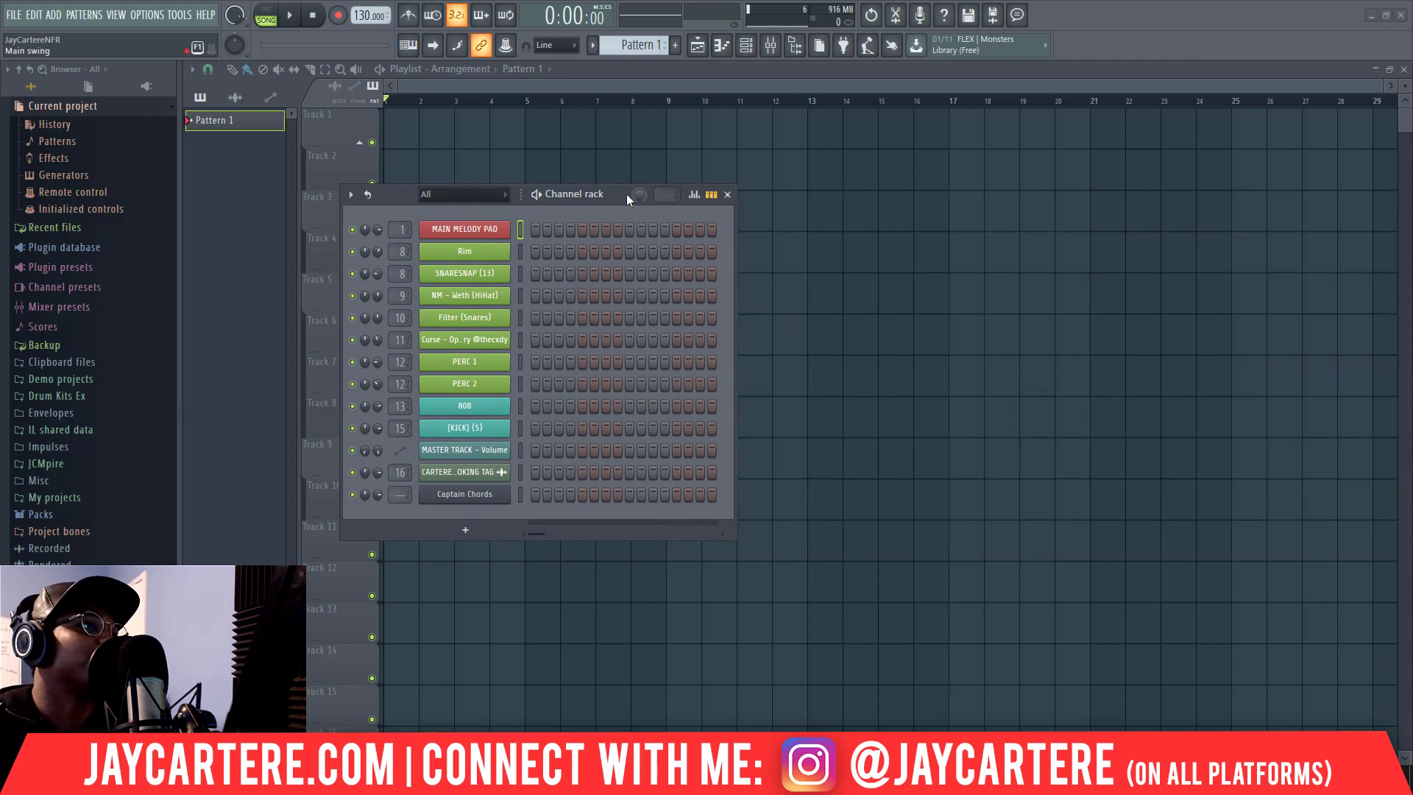
pyautogui.moveTo(616, 194); pyautogui.dragTo(898, 221)
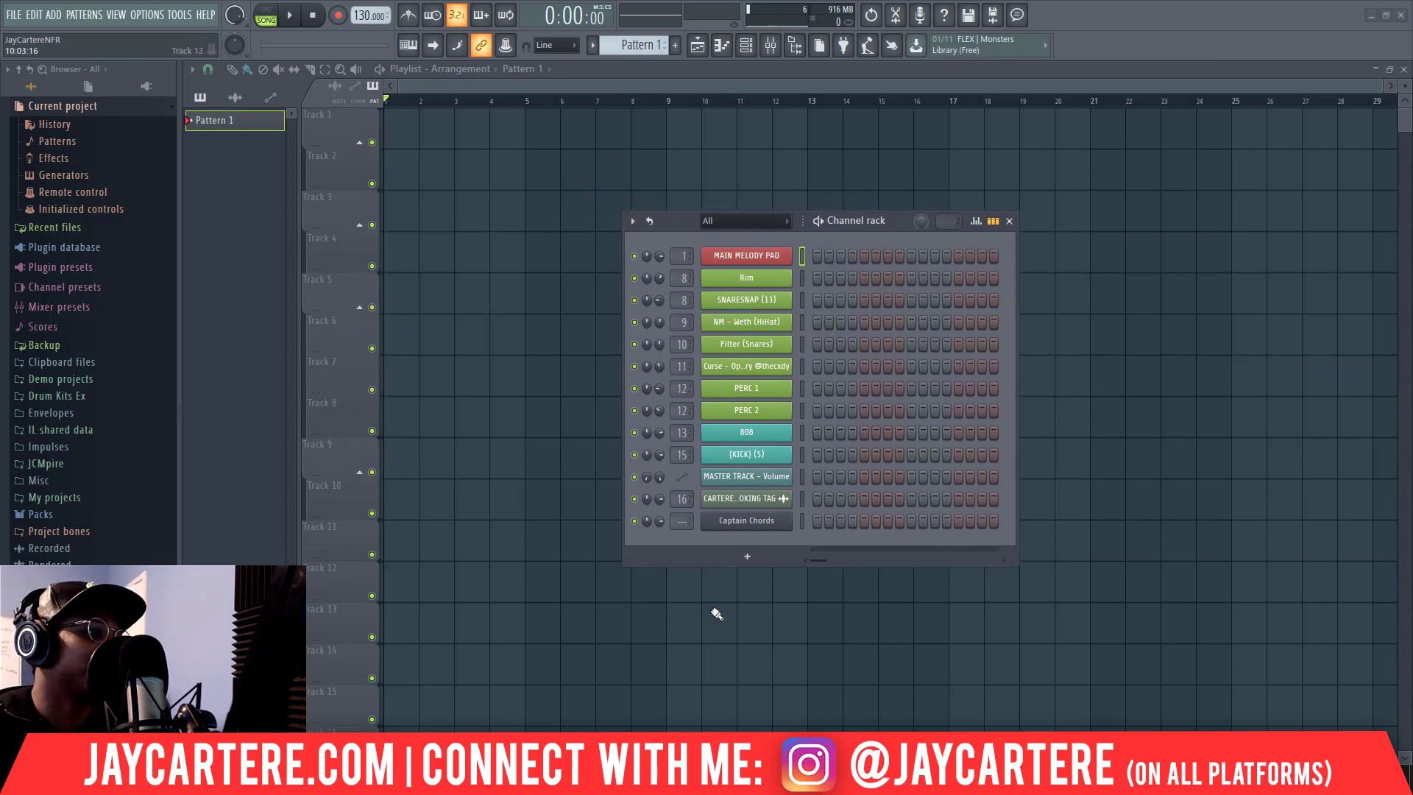
# Step: Switch to File Explorer and open the "If Only - D MINOR - 110 BPM" folder inside RnB Trap Loop Secrets
pyautogui.moveTo(1412, 201); pyautogui.dragTo(792, 155)
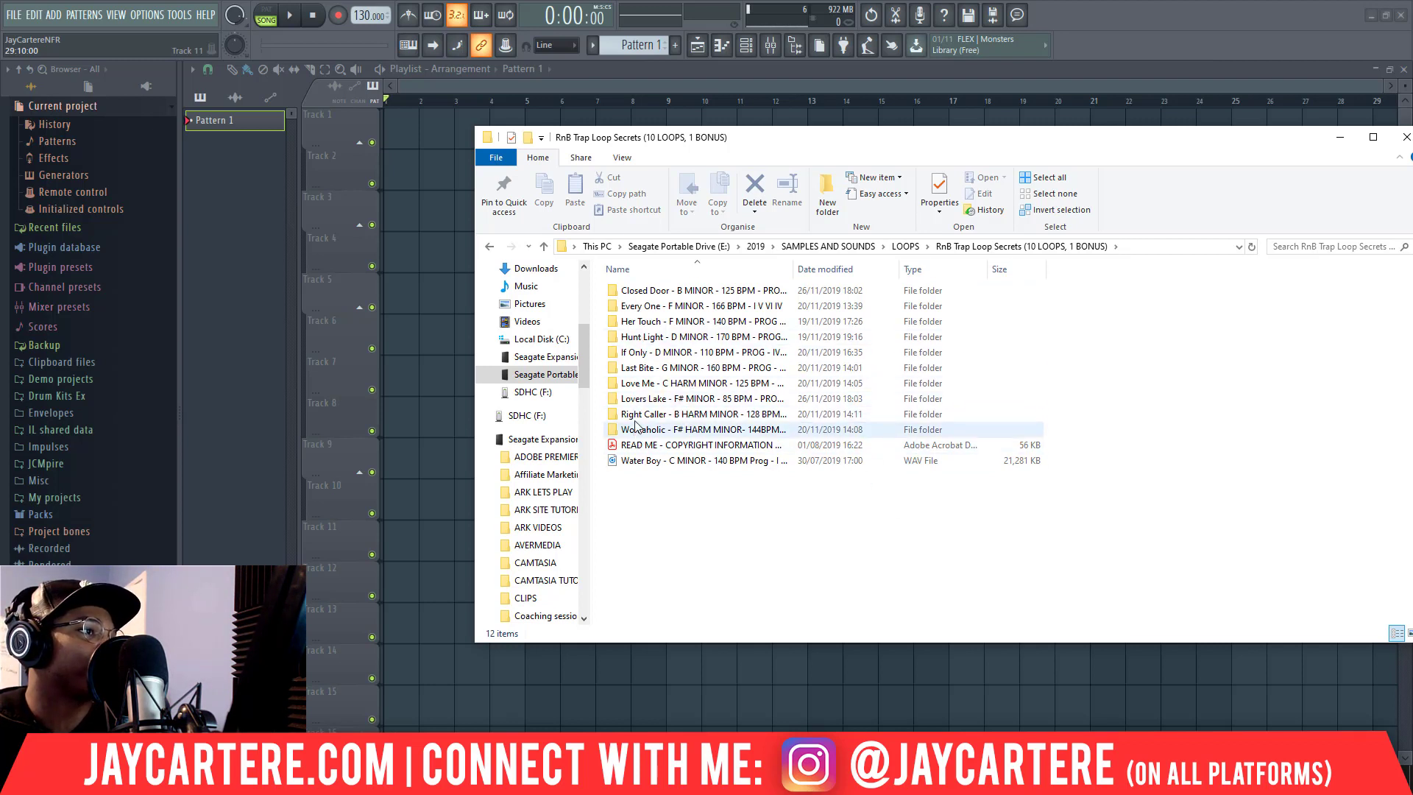
pyautogui.doubleClick(646, 353)
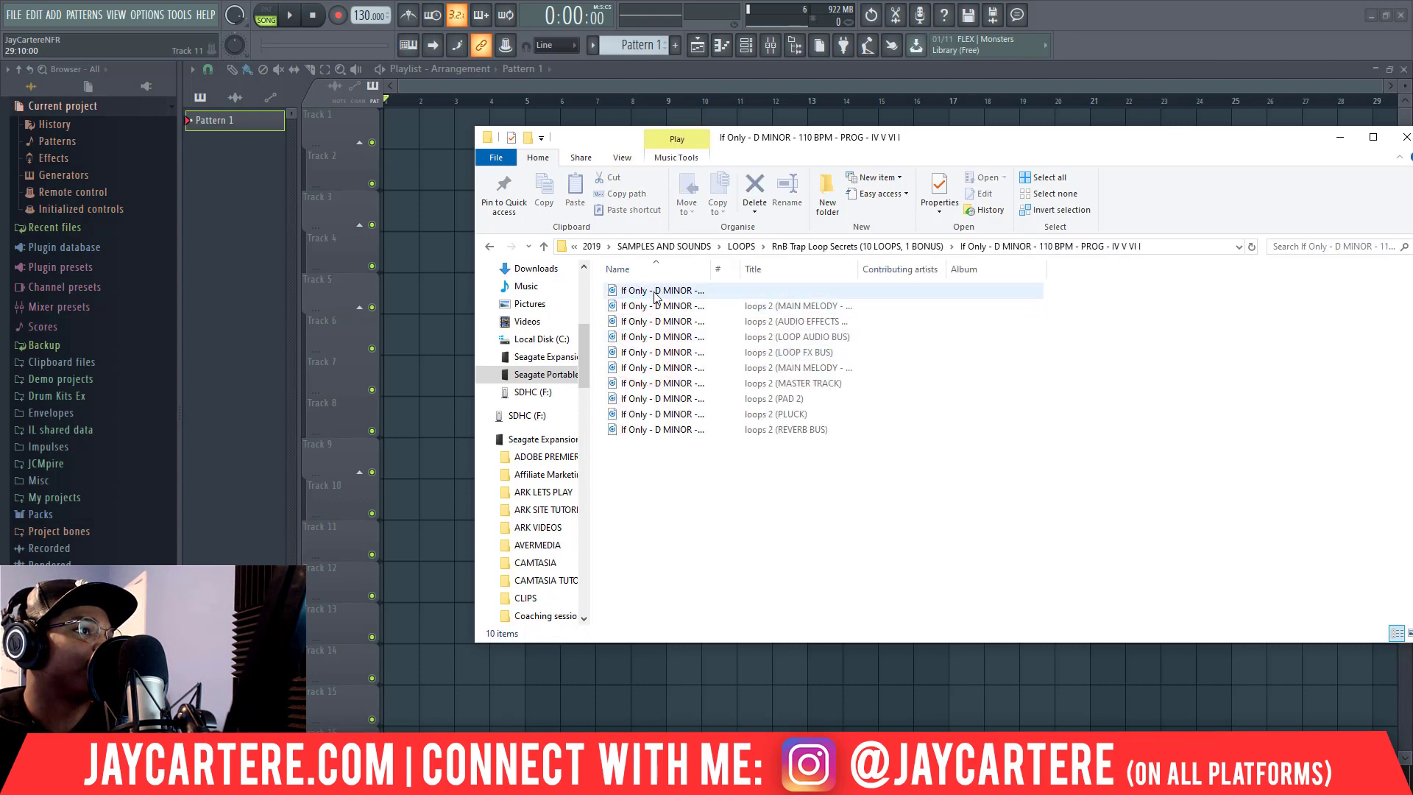
pyautogui.click(490, 247)
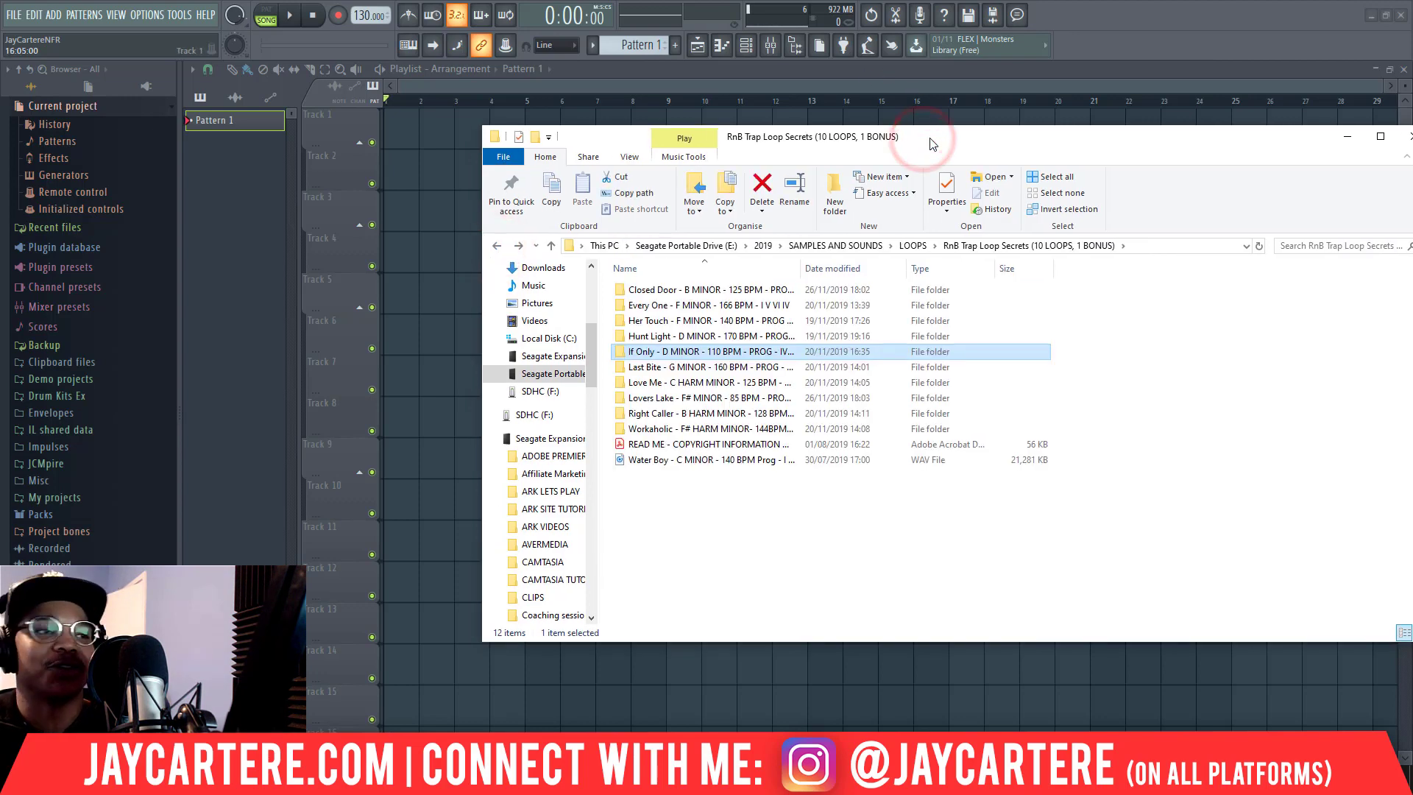
pyautogui.moveTo(922, 146); pyautogui.dragTo(930, 145)
pyautogui.doubleClick(725, 351)
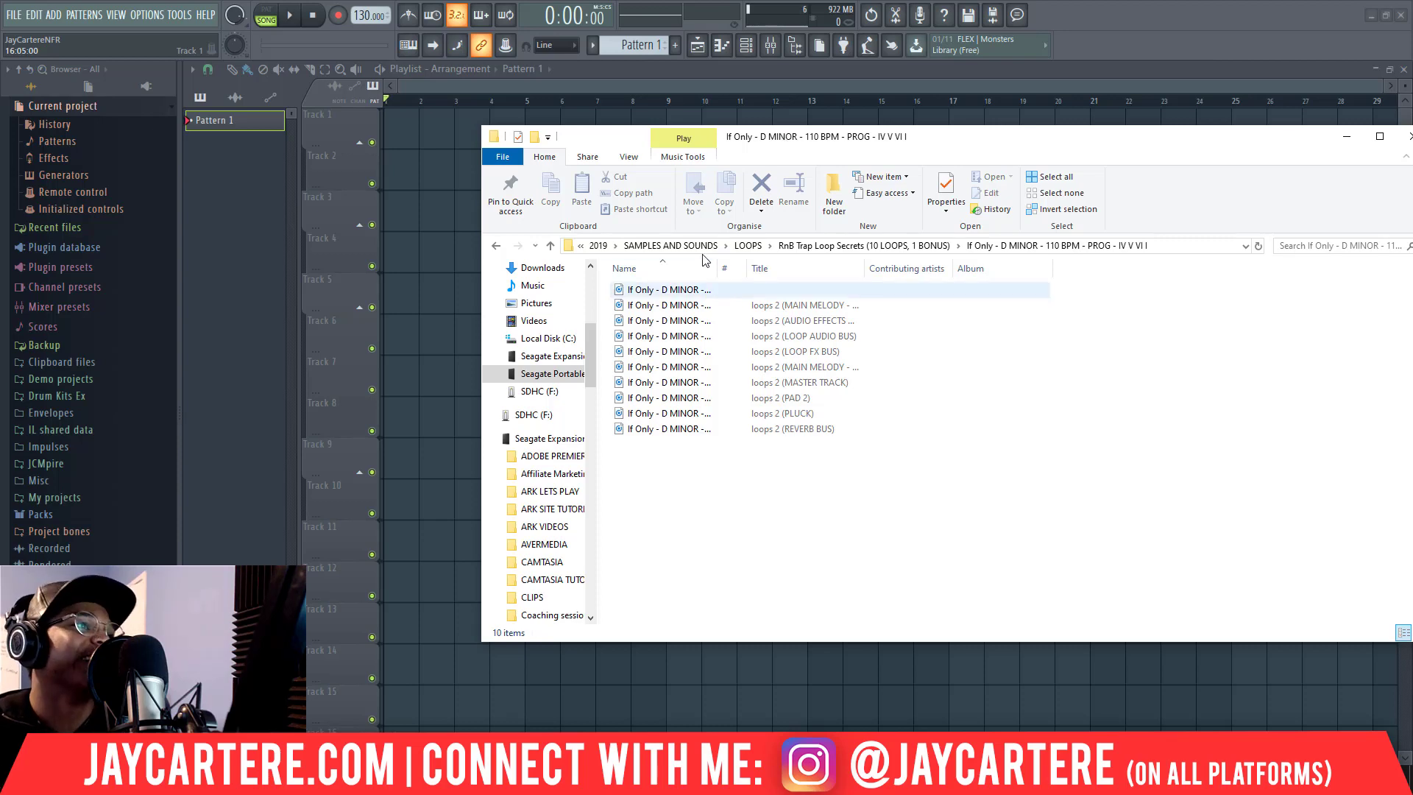
# Step: Import the If Only full loop audio file into the FL Studio playlist at the start of Track 1
pyautogui.moveTo(637, 141); pyautogui.dragTo(703, 156)
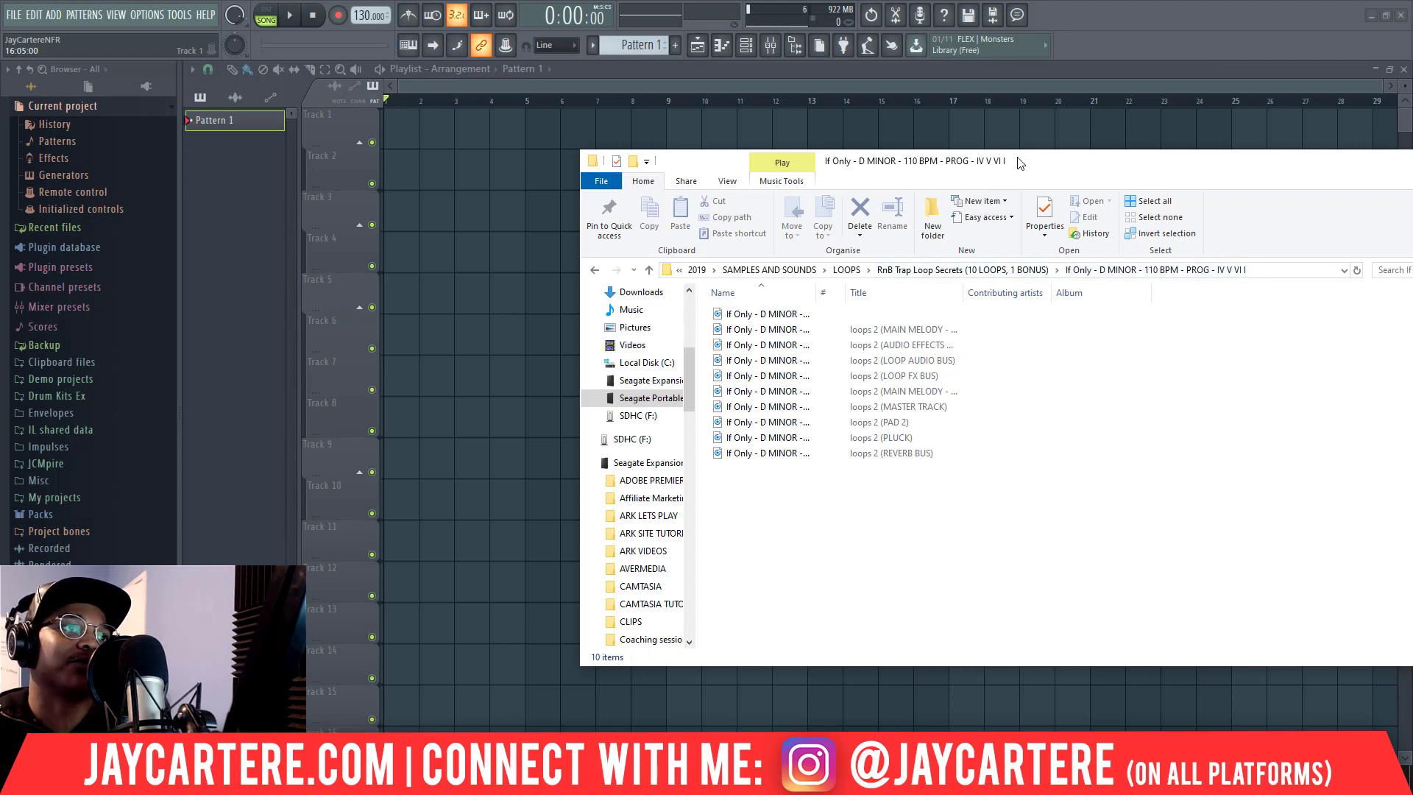
pyautogui.moveTo(1020, 162); pyautogui.dragTo(1030, 164)
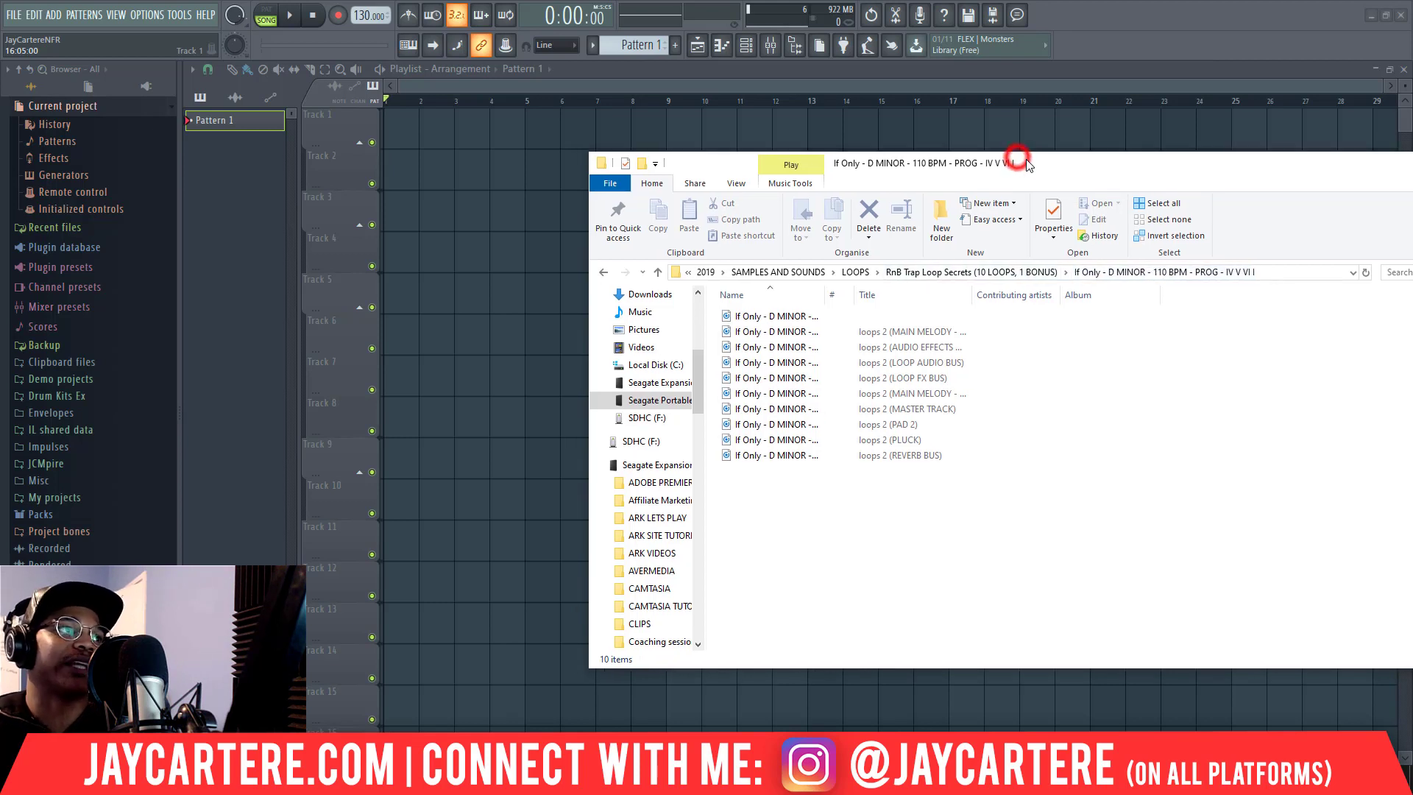
pyautogui.click(801, 316)
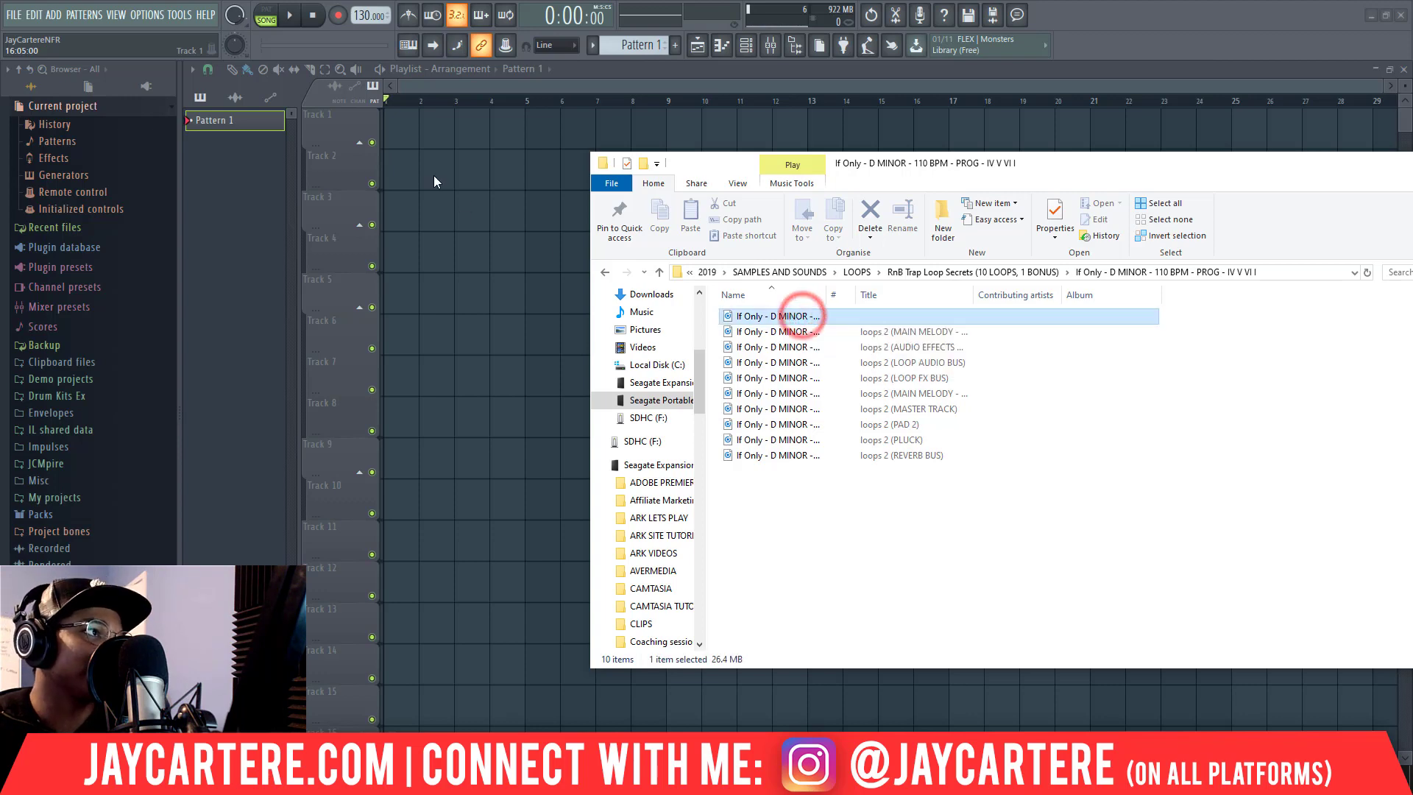
pyautogui.moveTo(434, 182); pyautogui.dragTo(399, 136)
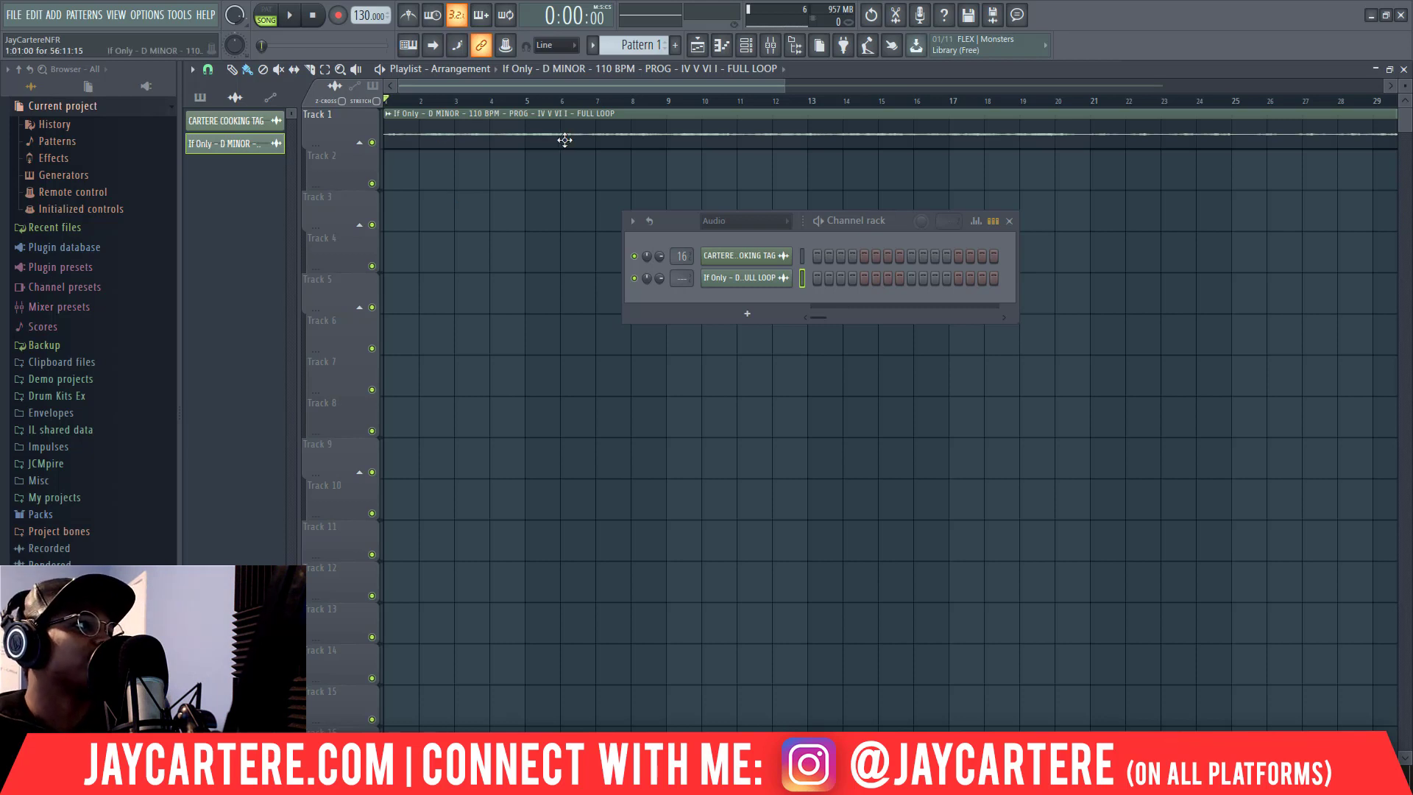
# Step: Set the project tempo to 110 BPM and restretch all channels to match it
pyautogui.moveTo(786, 83); pyautogui.dragTo(787, 80)
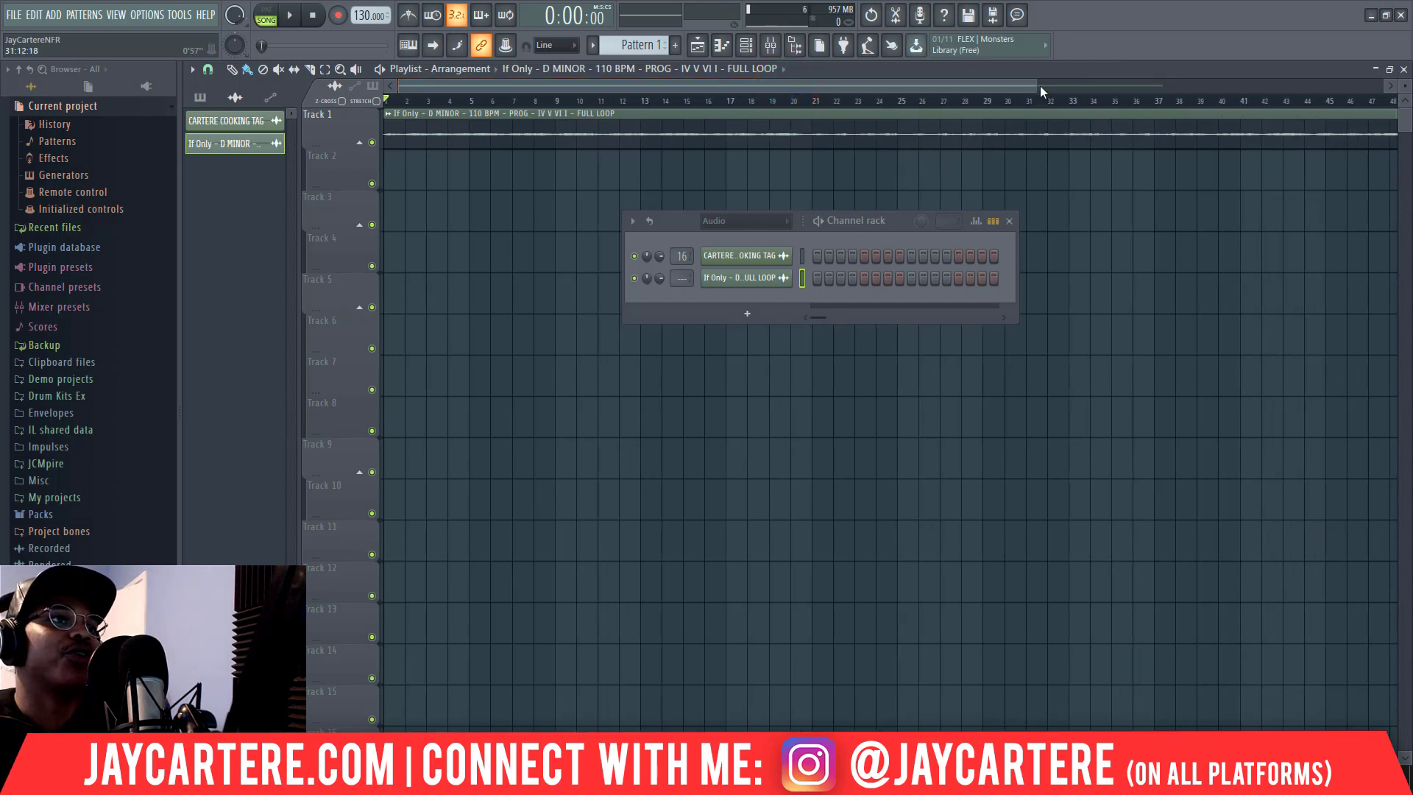
pyautogui.moveTo(1040, 85); pyautogui.dragTo(1313, 101)
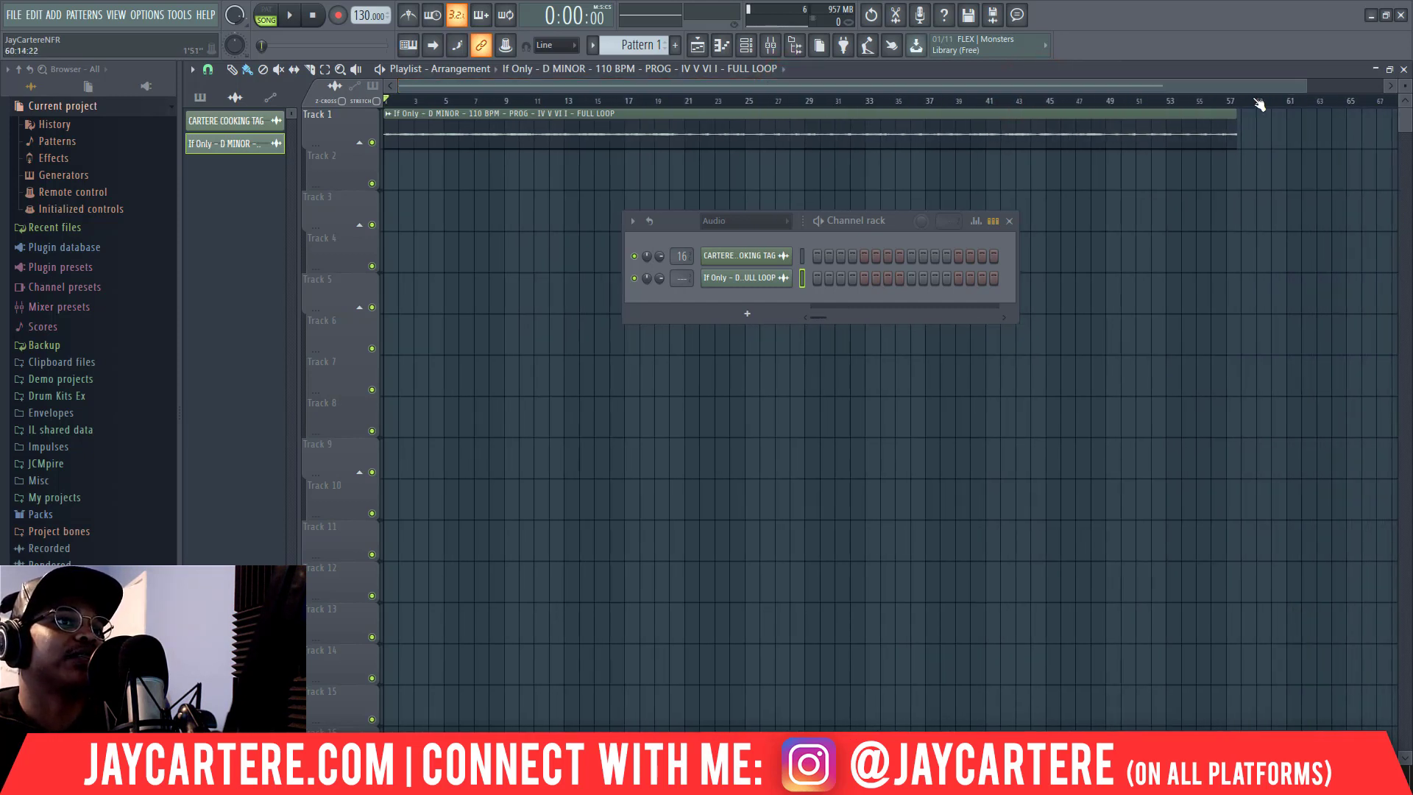
pyautogui.moveTo(669, 221); pyautogui.dragTo(722, 265)
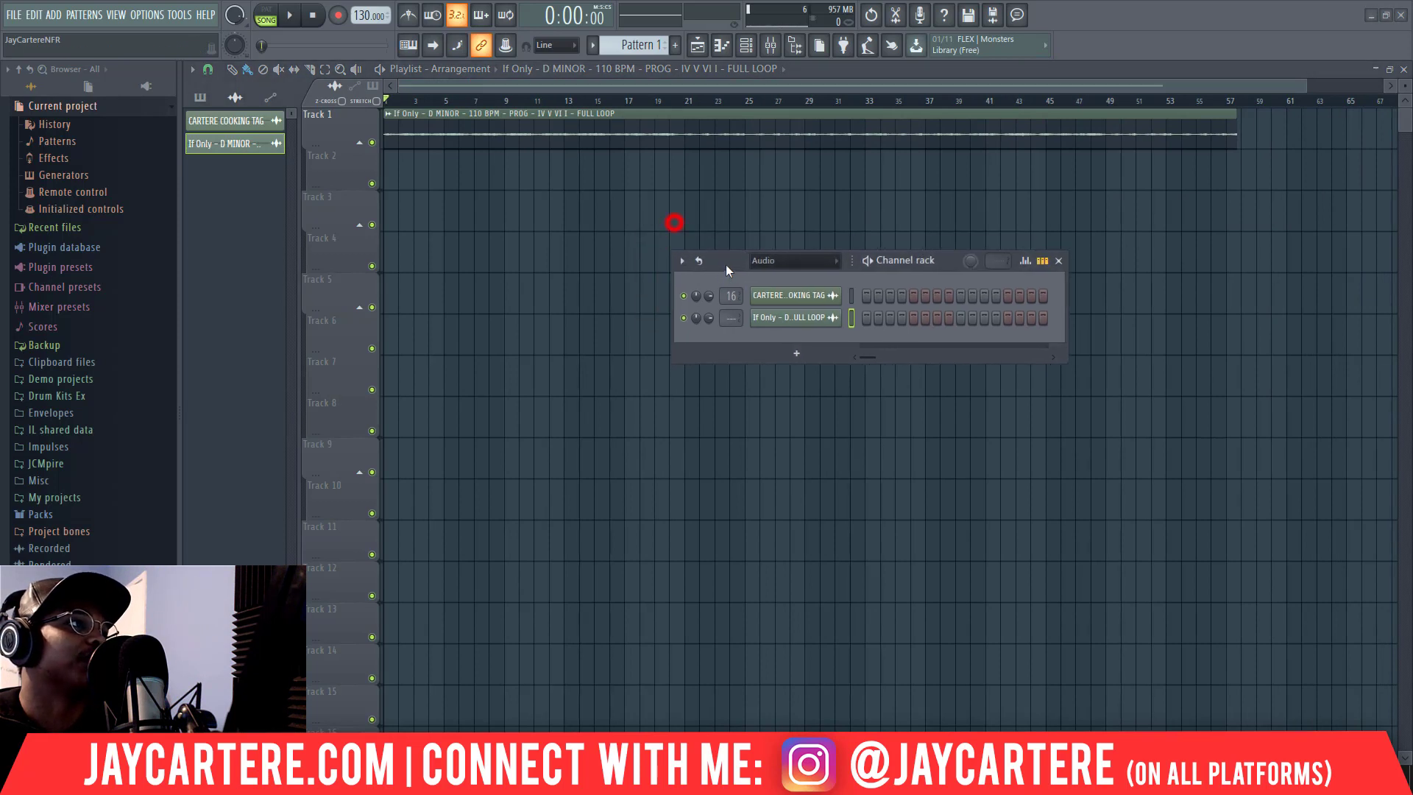
pyautogui.moveTo(363, 15); pyautogui.dragTo(363, 65)
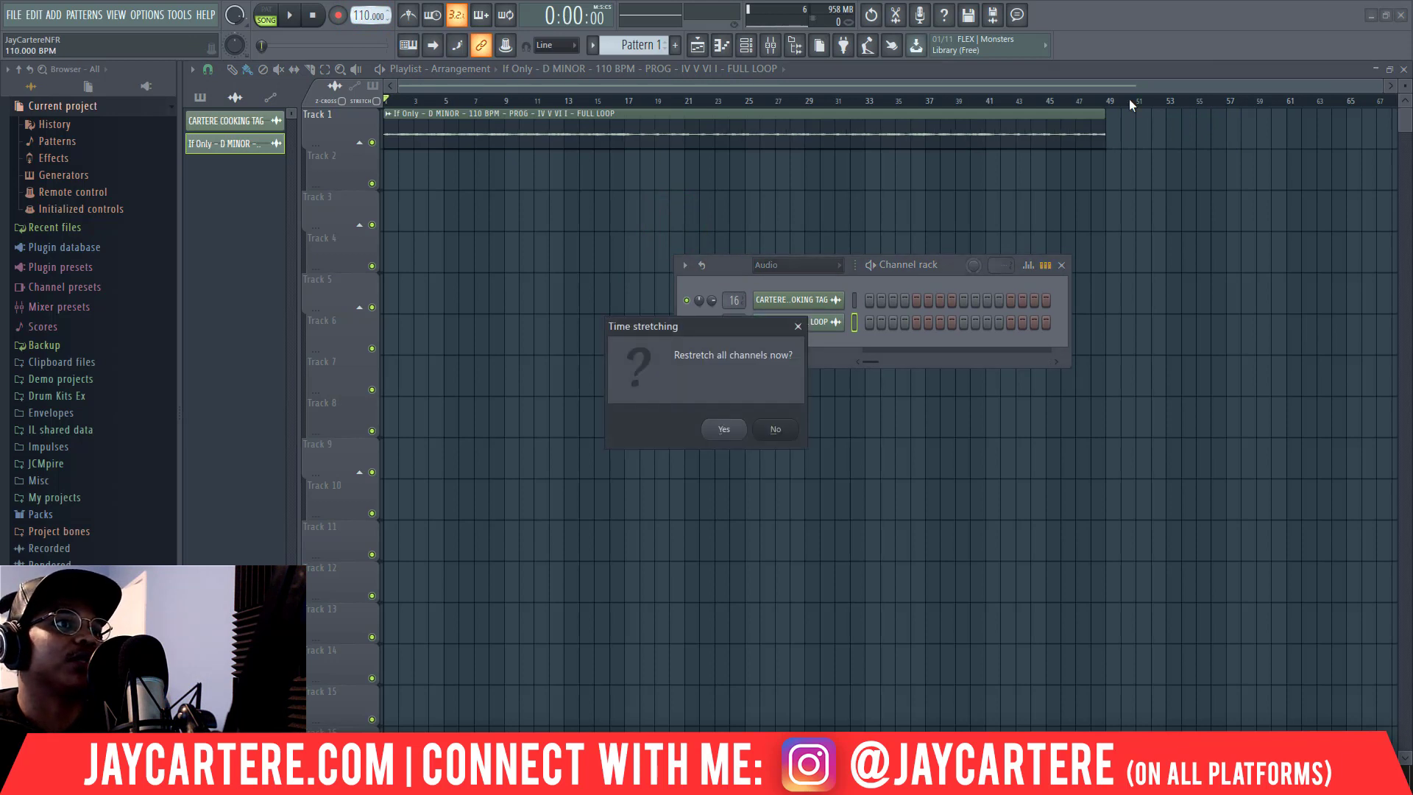
pyautogui.click(735, 431)
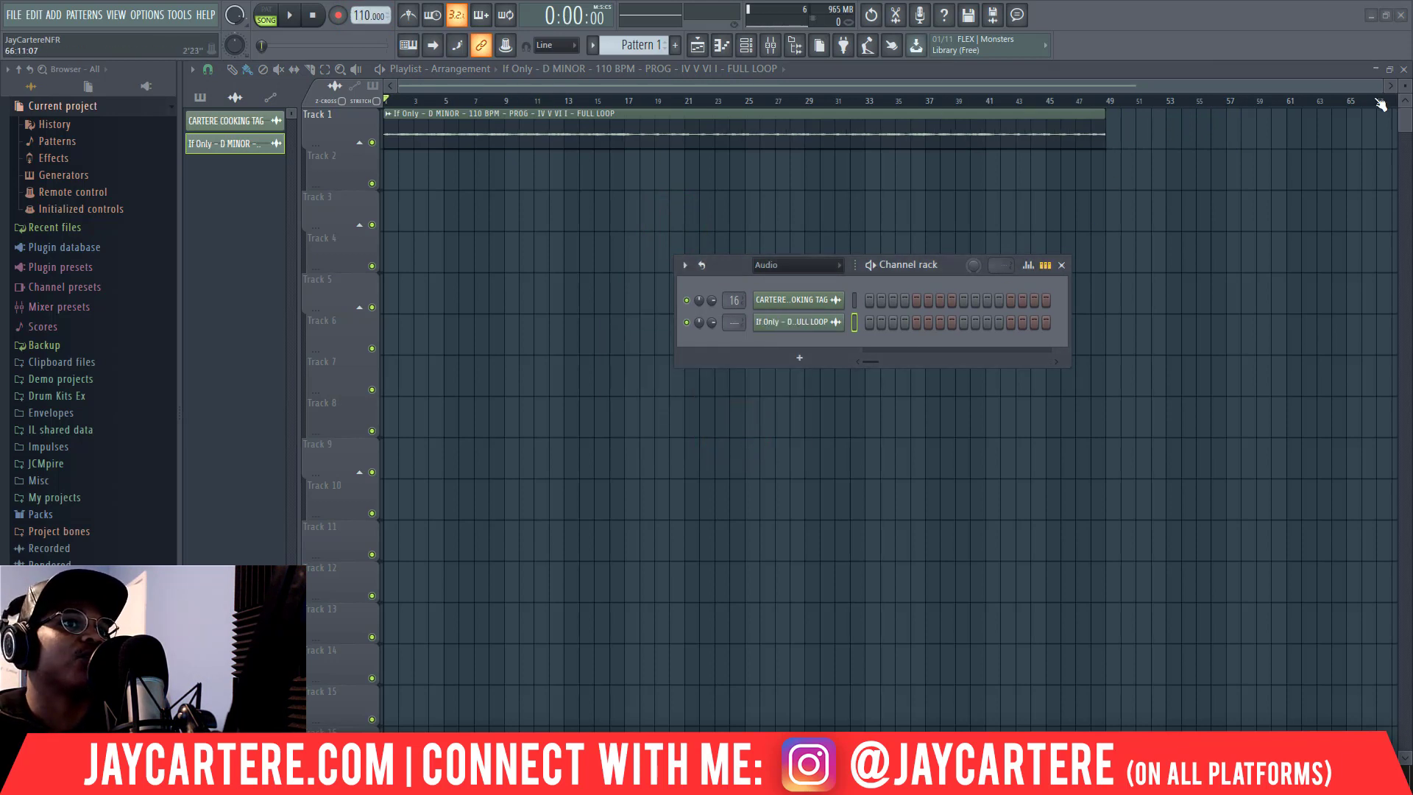
# Step: Select bars 1 to 4 of the playlist timeline as the playback range and listen to that four-bar loop
pyautogui.moveTo(1382, 82); pyautogui.dragTo(809, 81)
pyautogui.moveTo(693, 105); pyautogui.dragTo(385, 104)
pyautogui.click(535, 104)
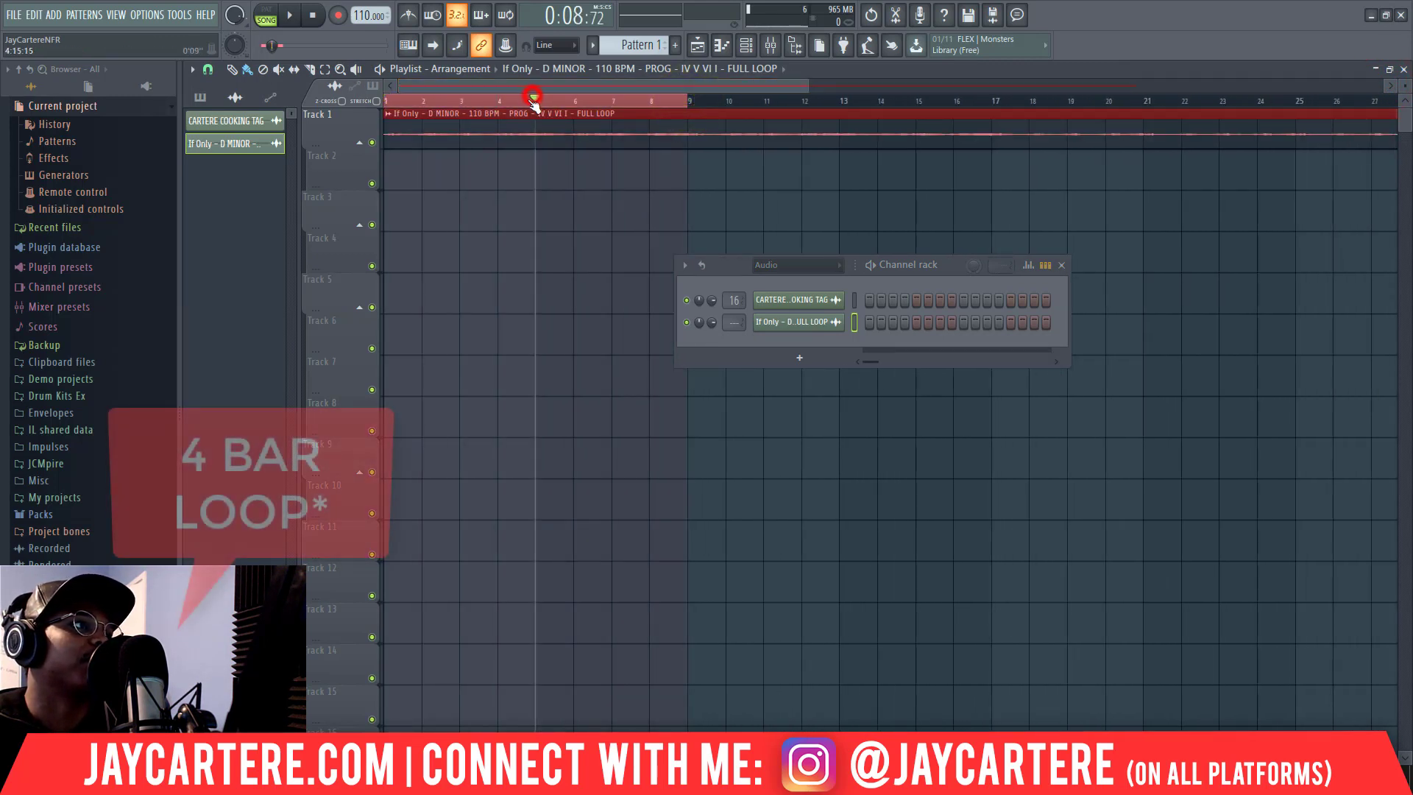
pyautogui.click(537, 103)
pyautogui.moveTo(538, 103); pyautogui.dragTo(386, 103)
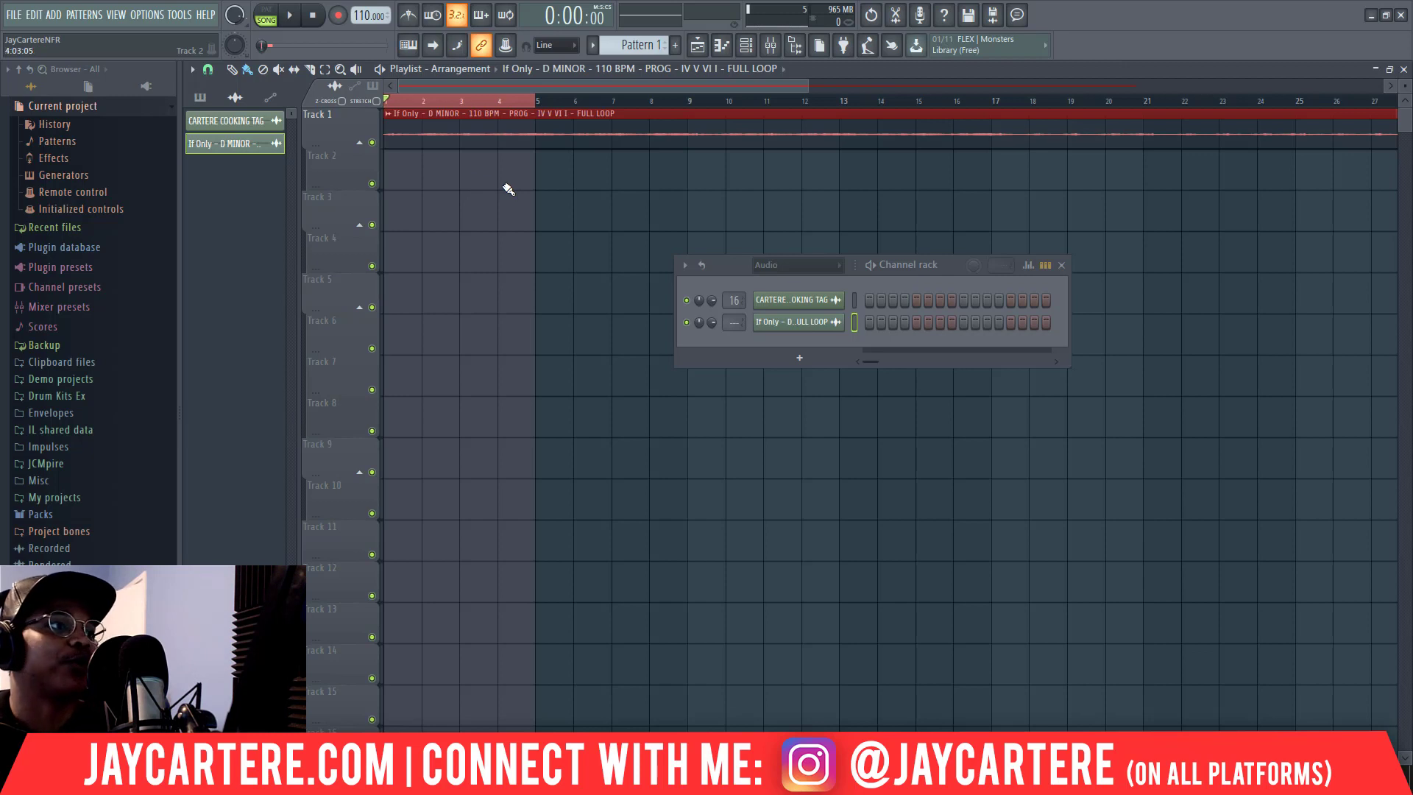
pyautogui.press('space')
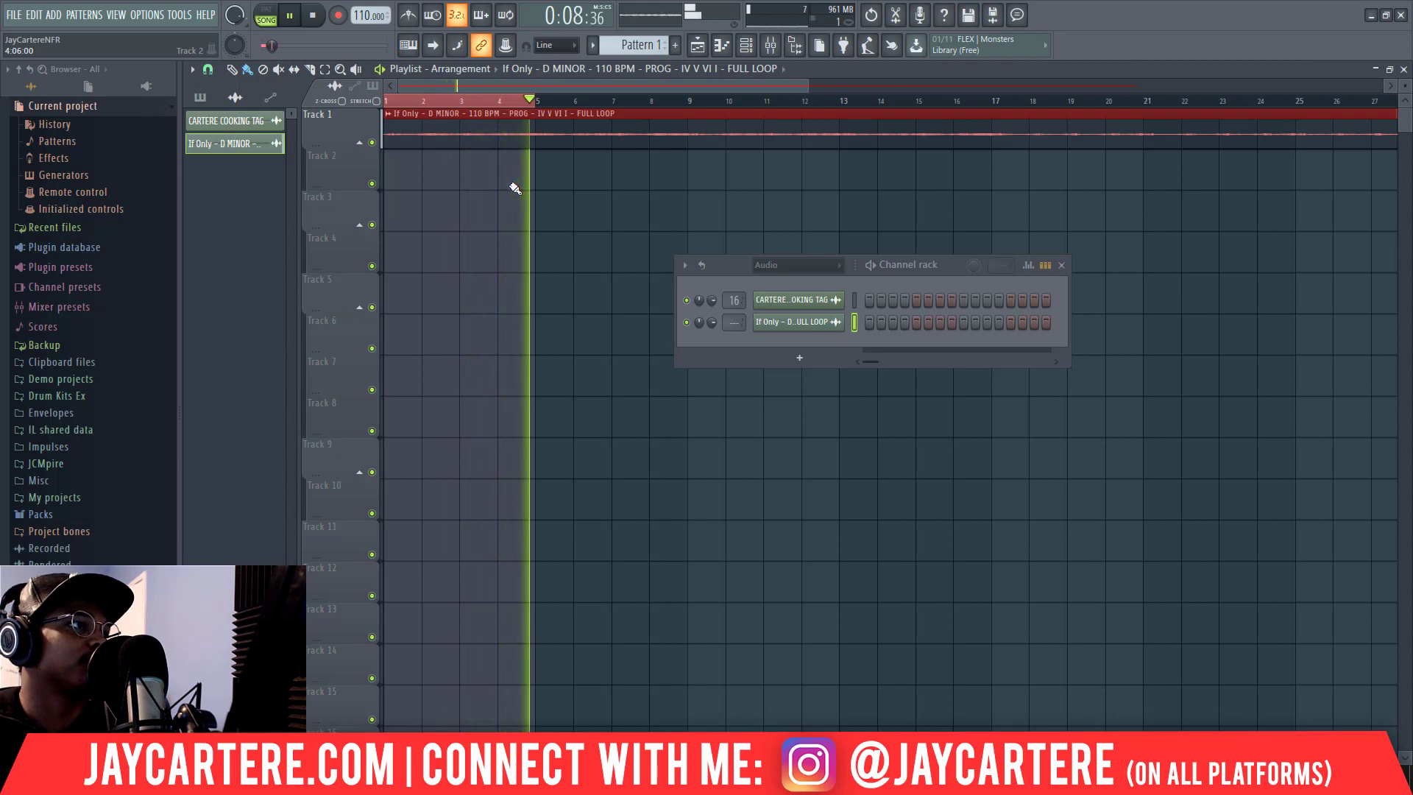
pyautogui.press('space')
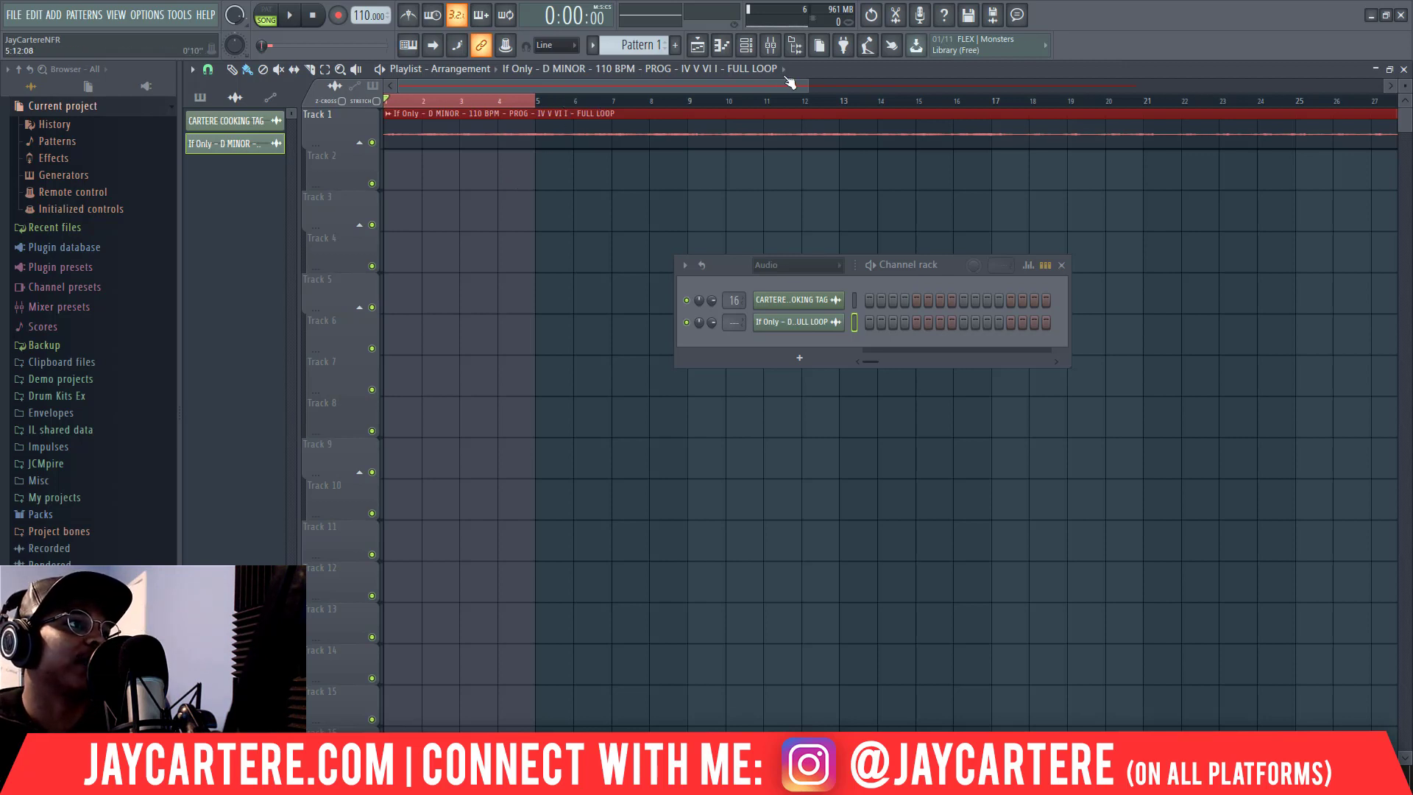
# Step: Slice the If Only clip on Track 1 at bar 5 and move the remainder so it starts at bar 25
pyautogui.moveTo(807, 84); pyautogui.dragTo(1048, 124)
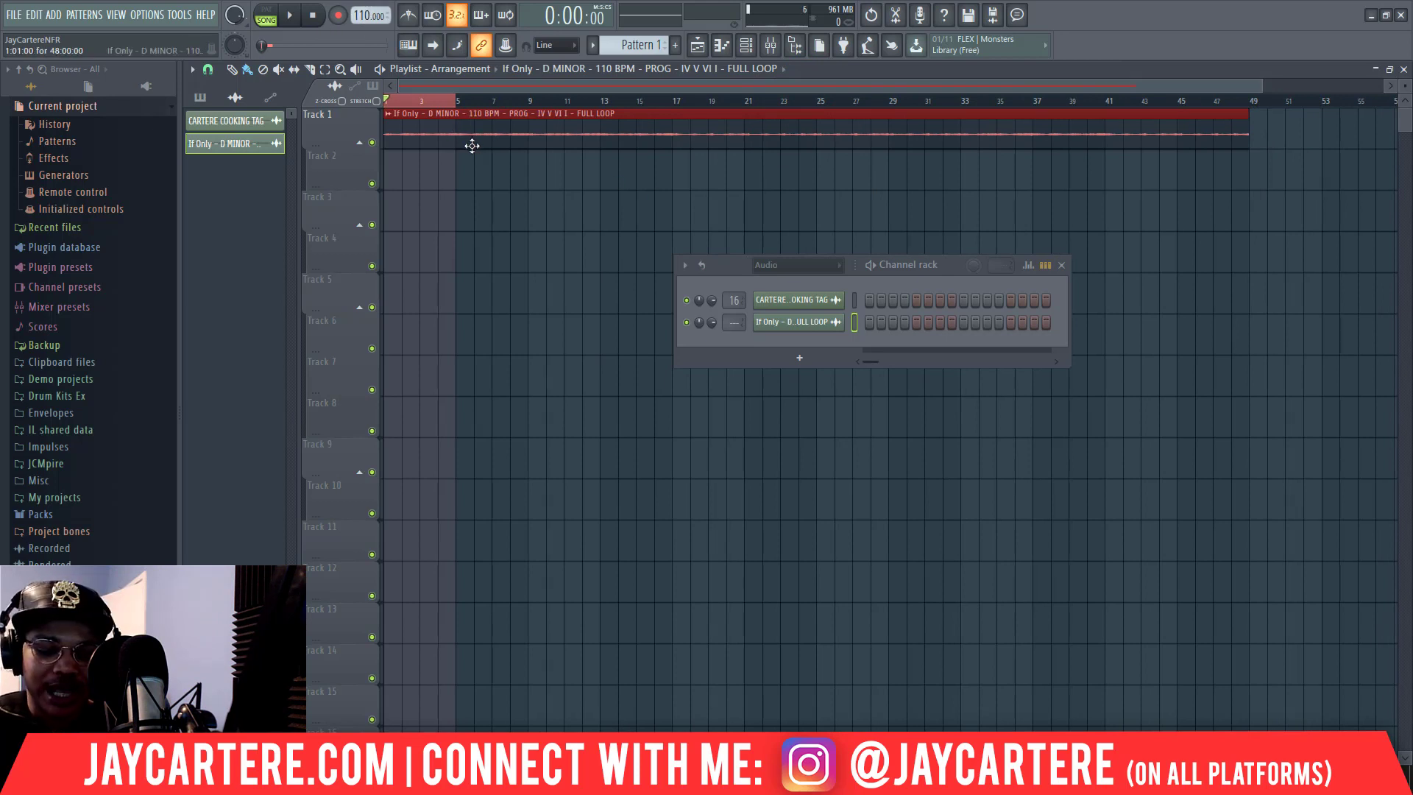
pyautogui.moveTo(461, 158); pyautogui.dragTo(458, 146)
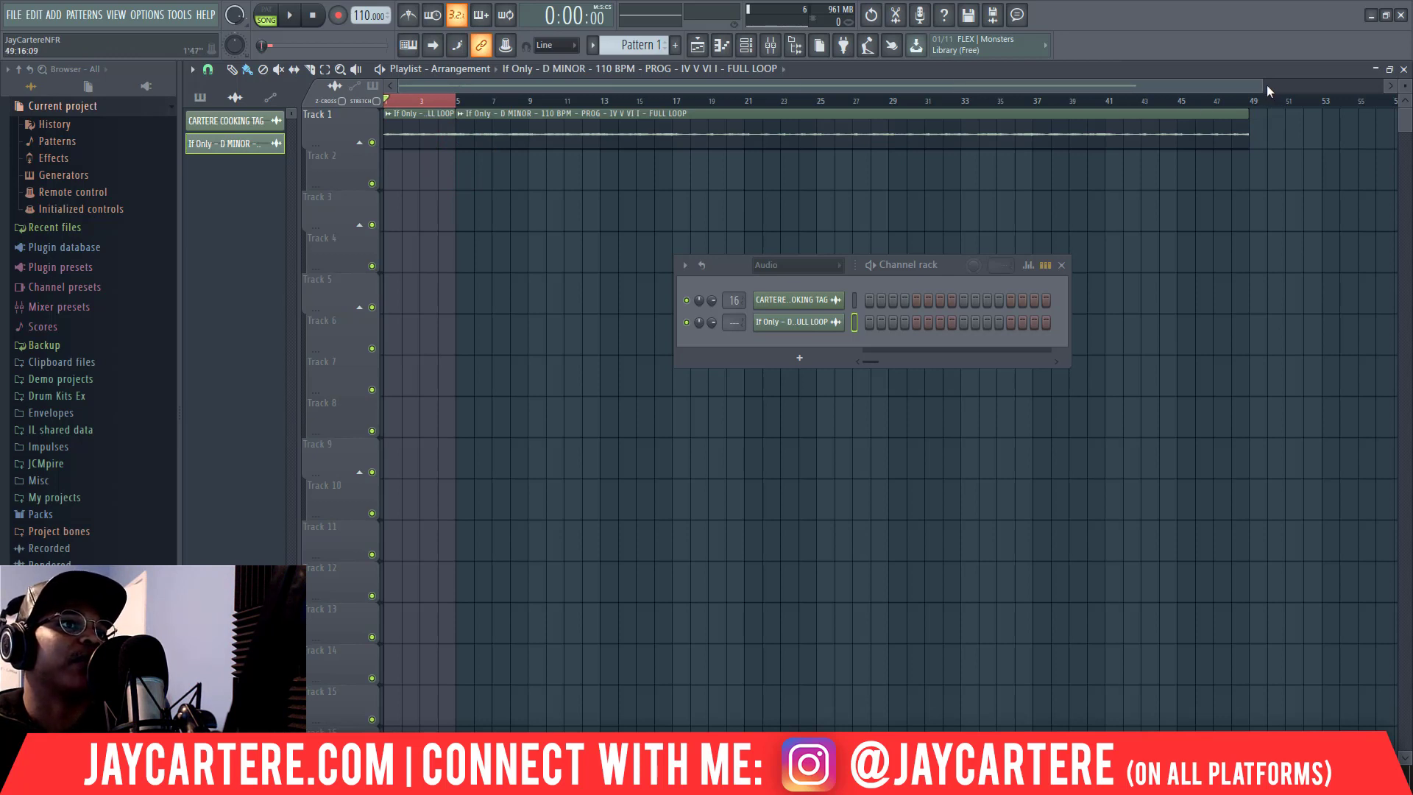
pyautogui.moveTo(1262, 85); pyautogui.dragTo(704, 84)
pyautogui.moveTo(672, 85); pyautogui.dragTo(912, 118)
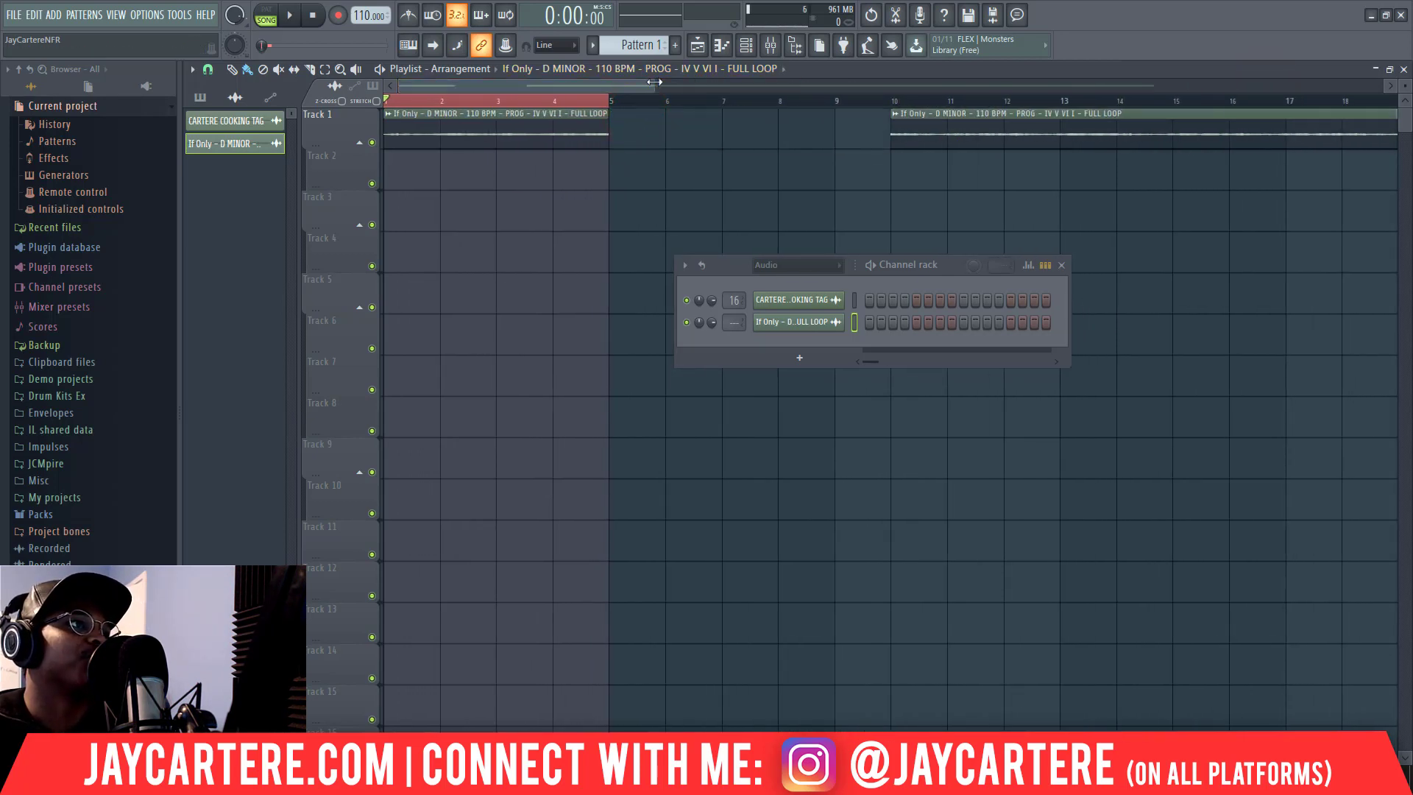
pyautogui.moveTo(654, 85); pyautogui.dragTo(1103, 85)
pyautogui.moveTo(835, 124); pyautogui.dragTo(1142, 136)
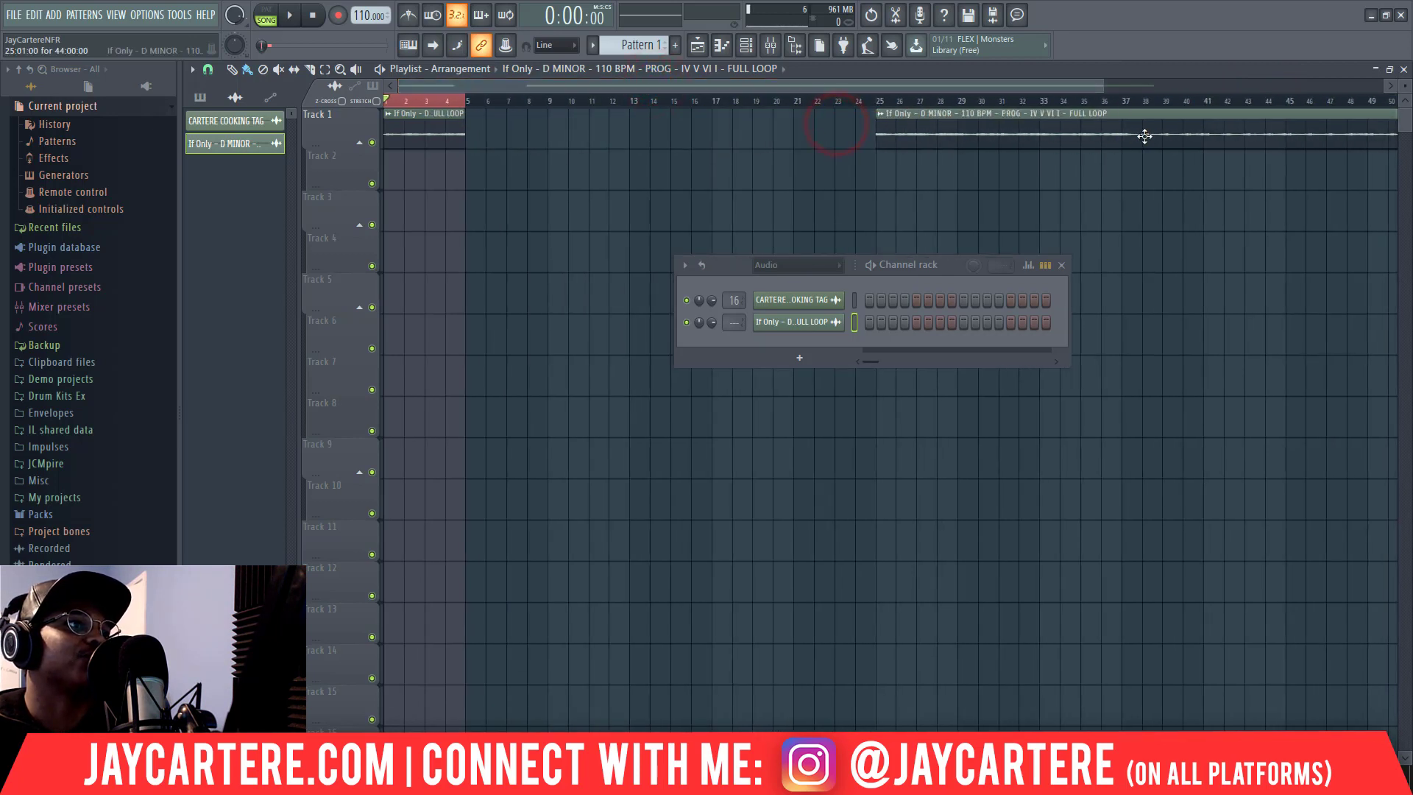
pyautogui.moveTo(978, 85); pyautogui.dragTo(677, 85)
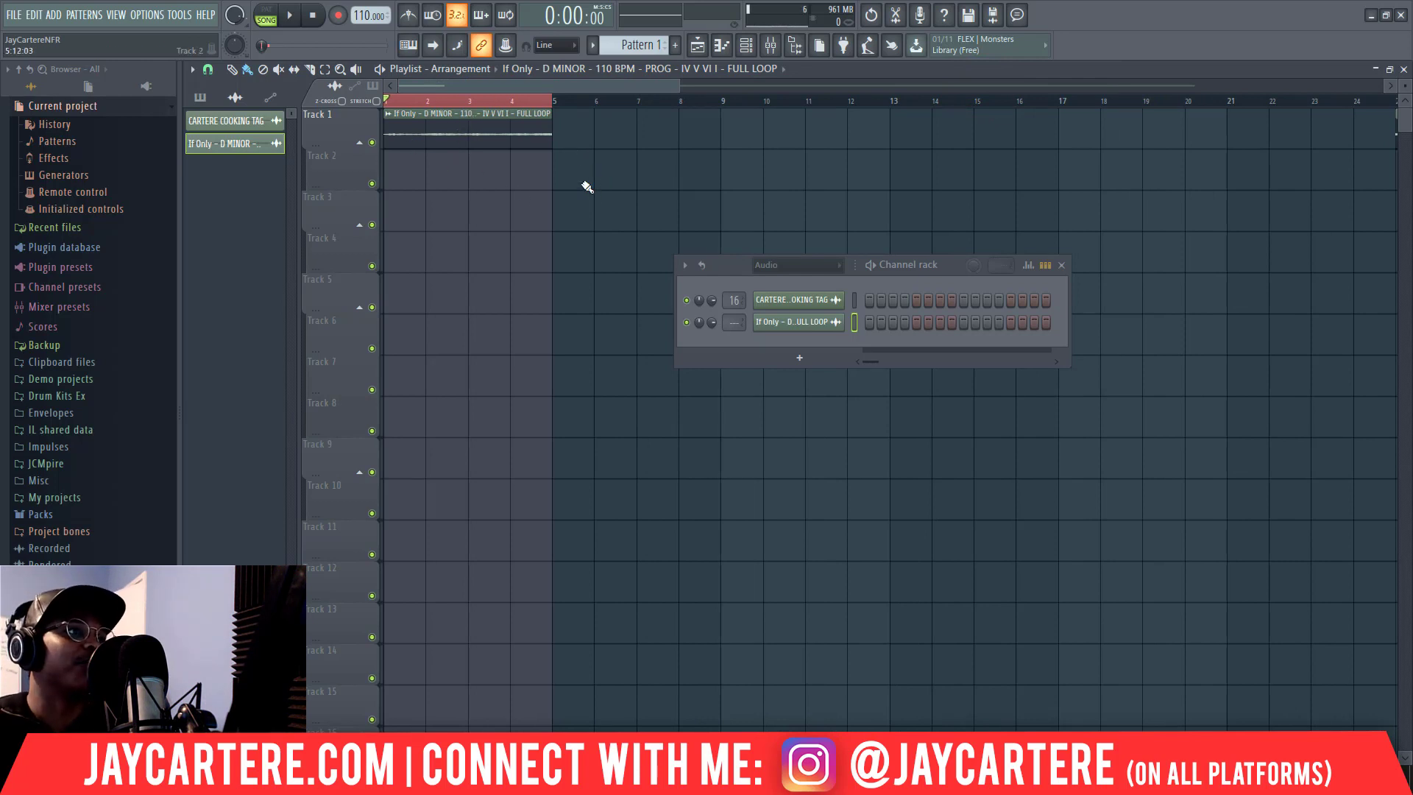
pyautogui.moveTo(682, 85); pyautogui.dragTo(1050, 93)
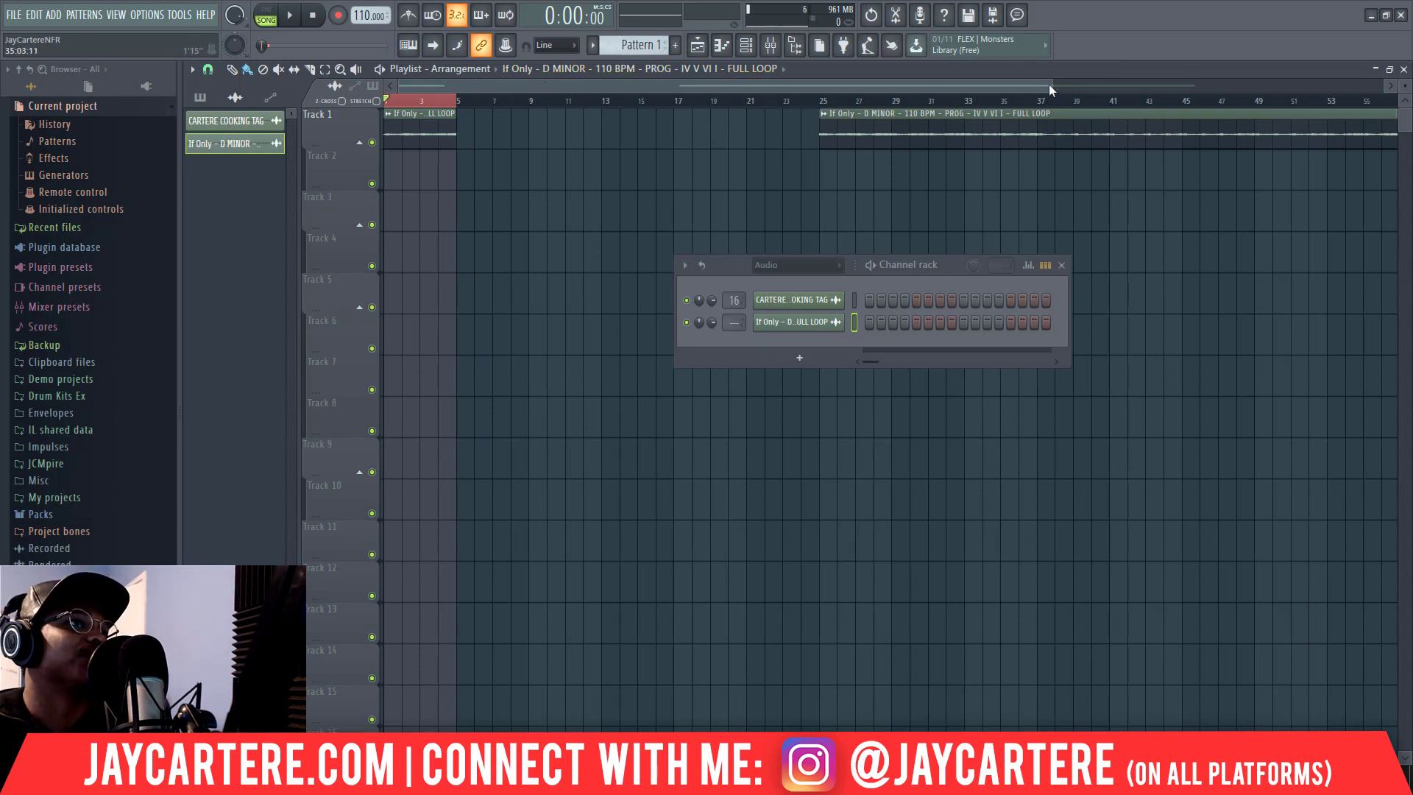
pyautogui.moveTo(1052, 81); pyautogui.dragTo(680, 84)
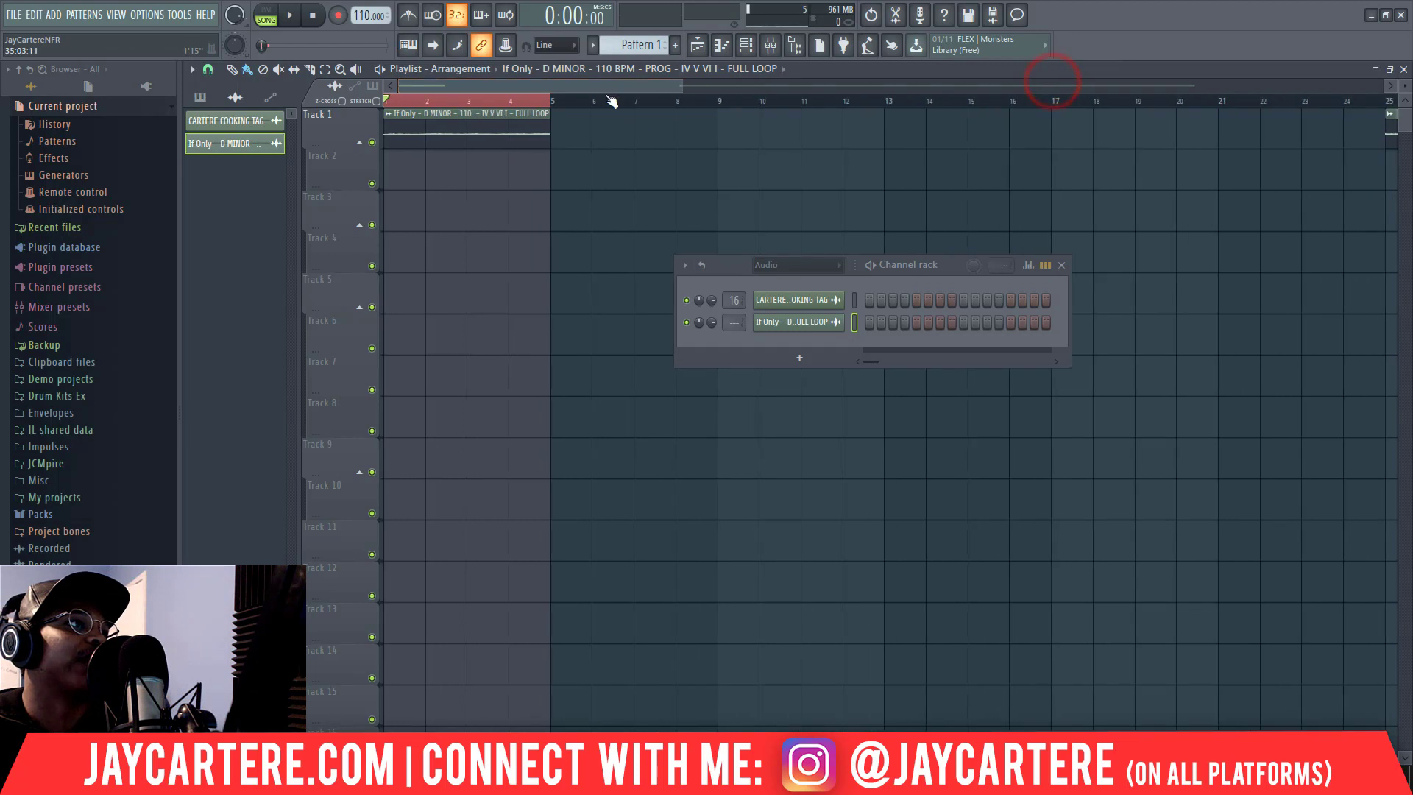
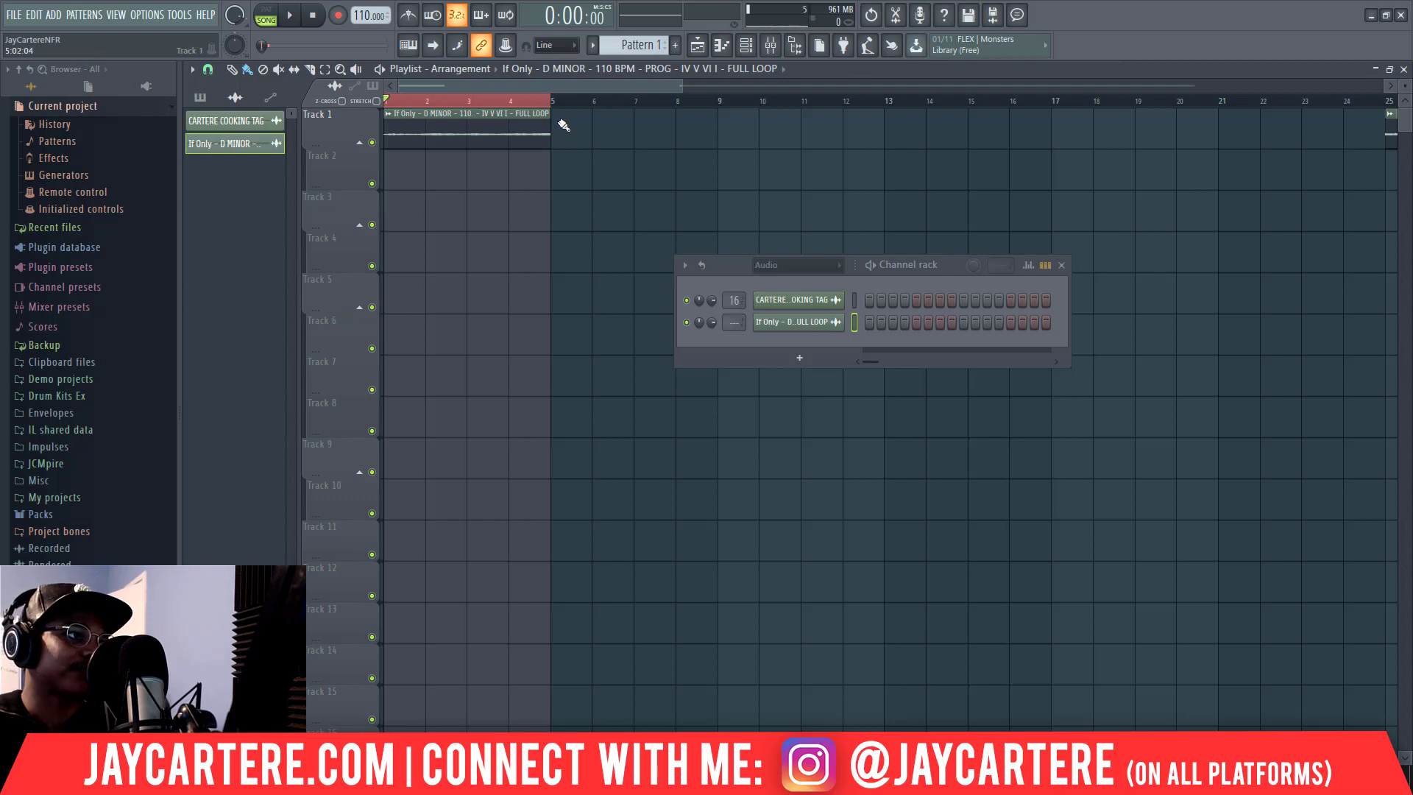
pyautogui.moveTo(683, 86); pyautogui.dragTo(969, 86)
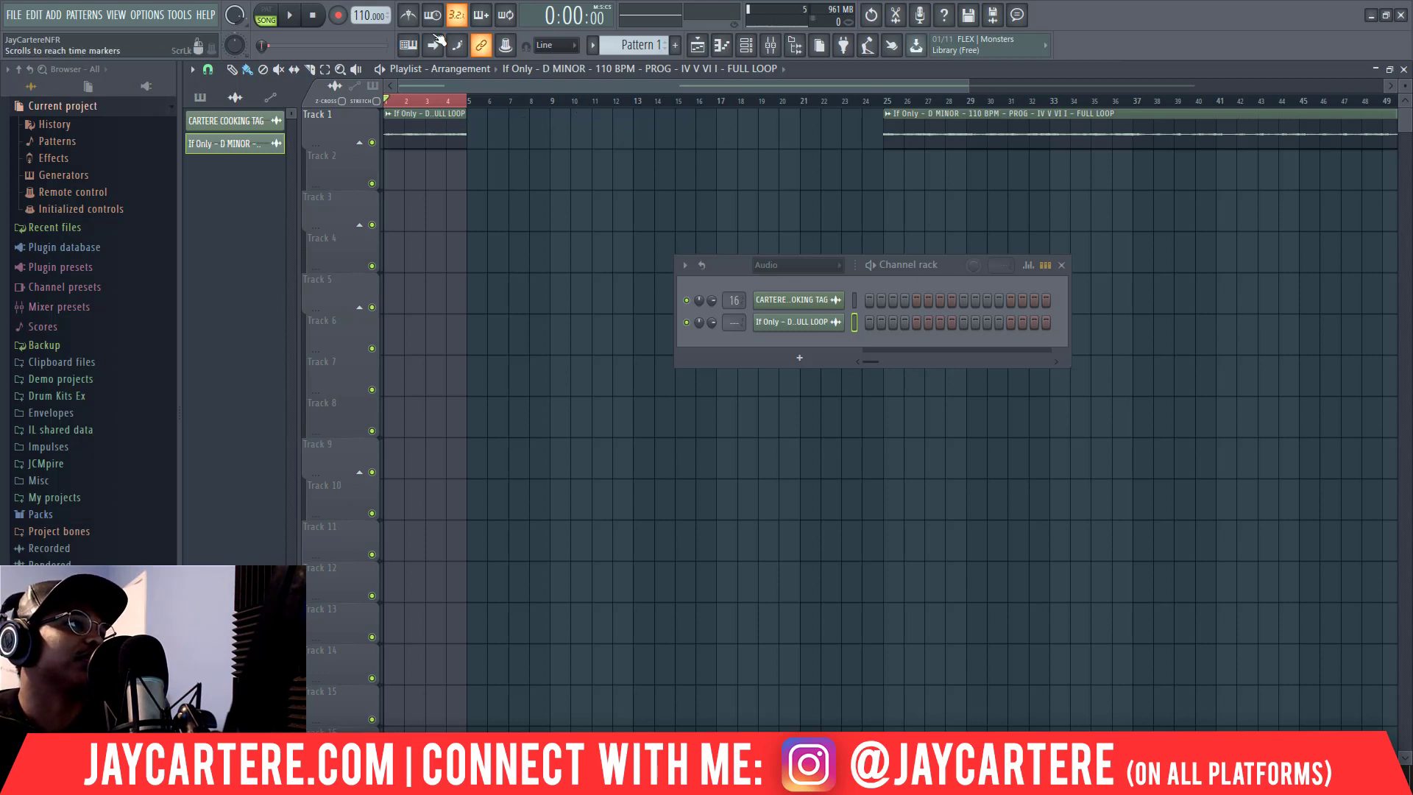
# Step: Inspect the sample settings of the four-bar If Only clip, moving the Channel rack out of the way, and close them
pyautogui.doubleClick(429, 127)
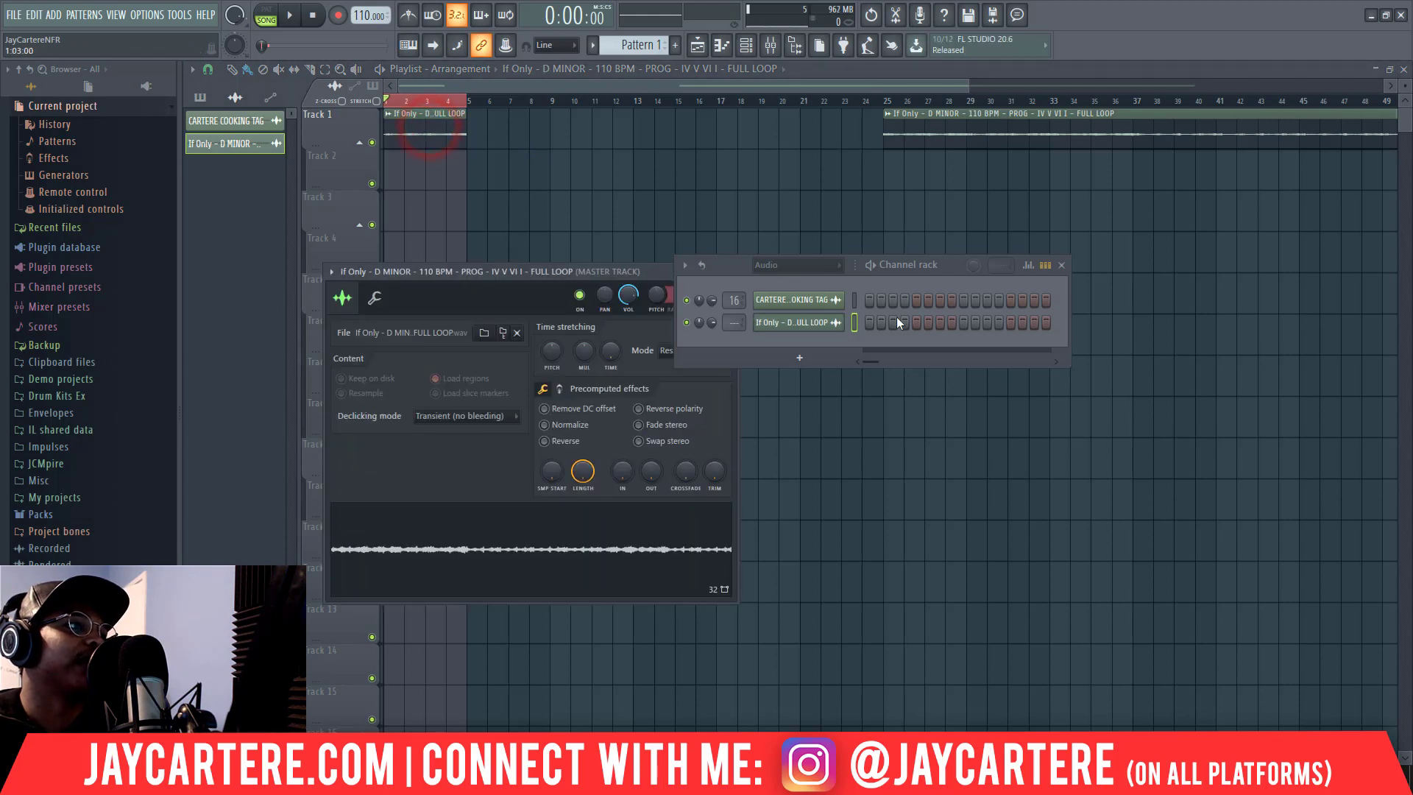
pyautogui.moveTo(731, 265); pyautogui.dragTo(1084, 293)
pyautogui.moveTo(668, 268); pyautogui.dragTo(802, 150)
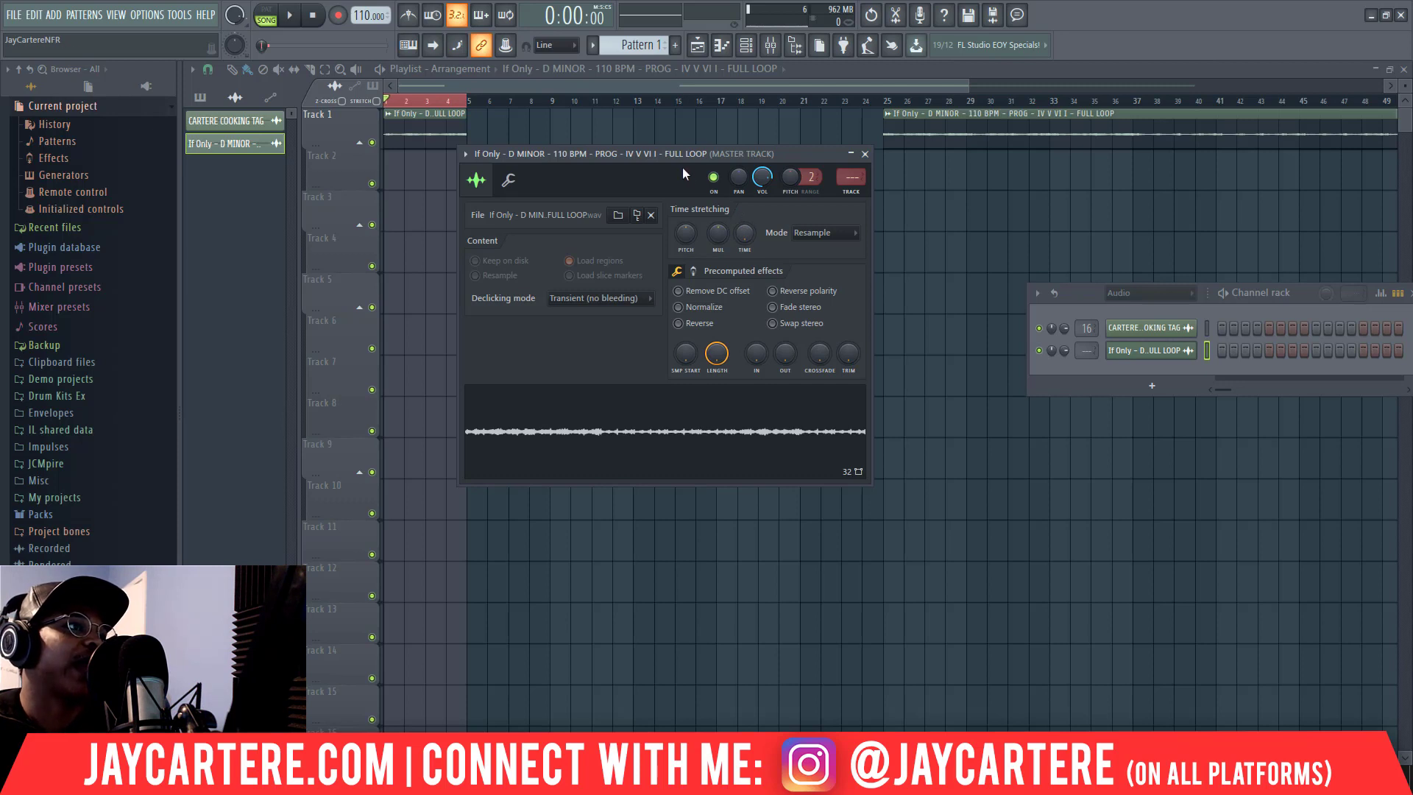
pyautogui.click(865, 154)
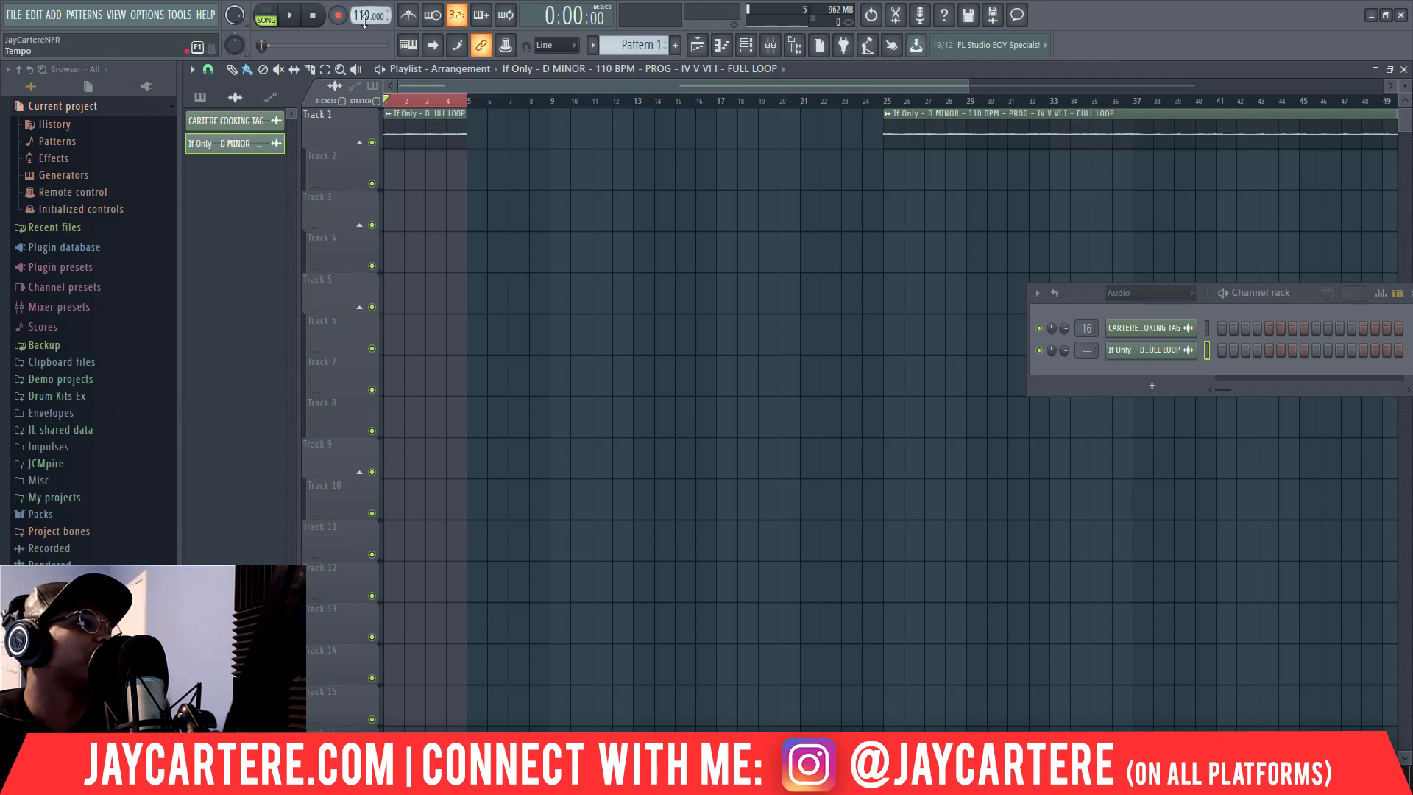
# Step: Set the project tempo to 140 BPM and restretch all channels
pyautogui.moveTo(364, 16); pyautogui.dragTo(364, 0)
pyautogui.click(736, 429)
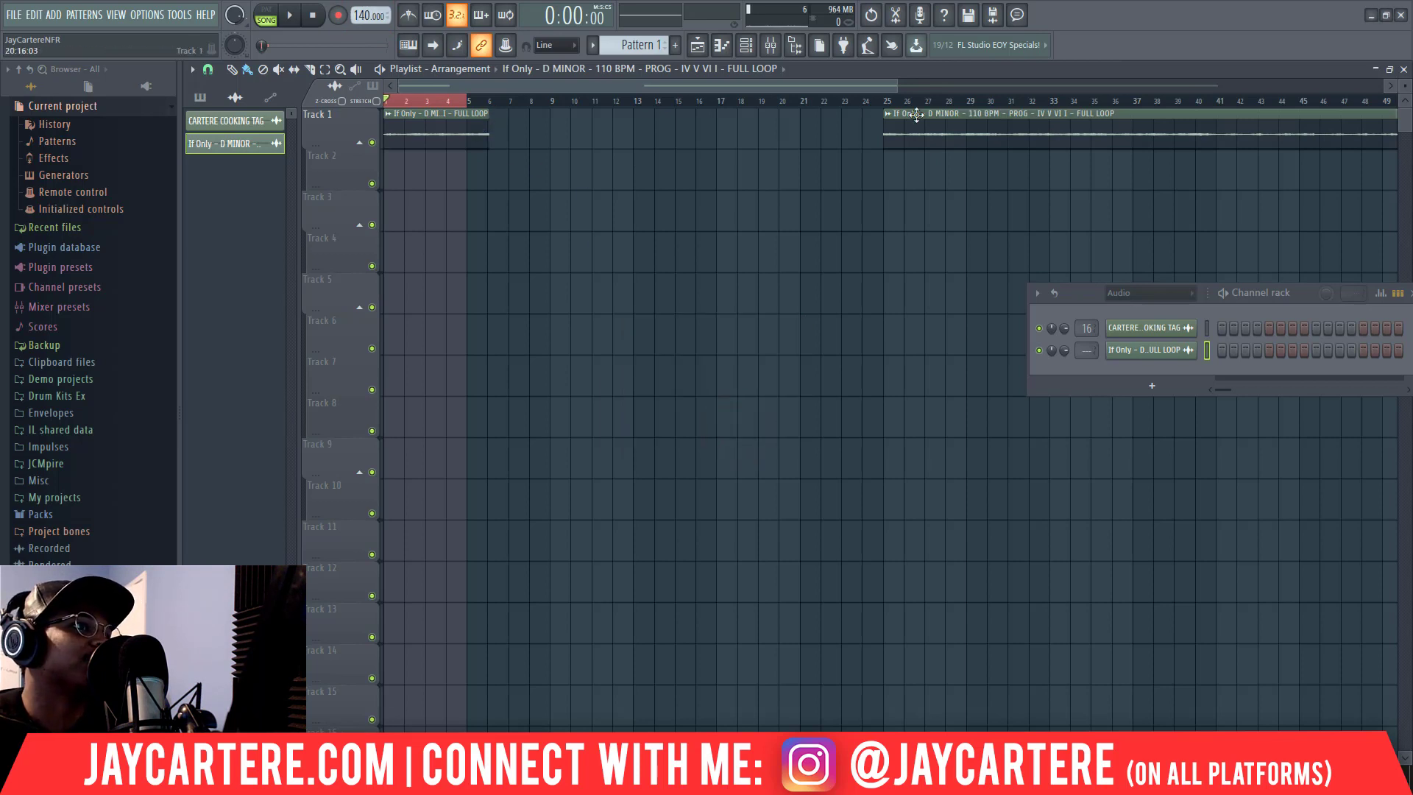
pyautogui.moveTo(896, 83); pyautogui.dragTo(586, 85)
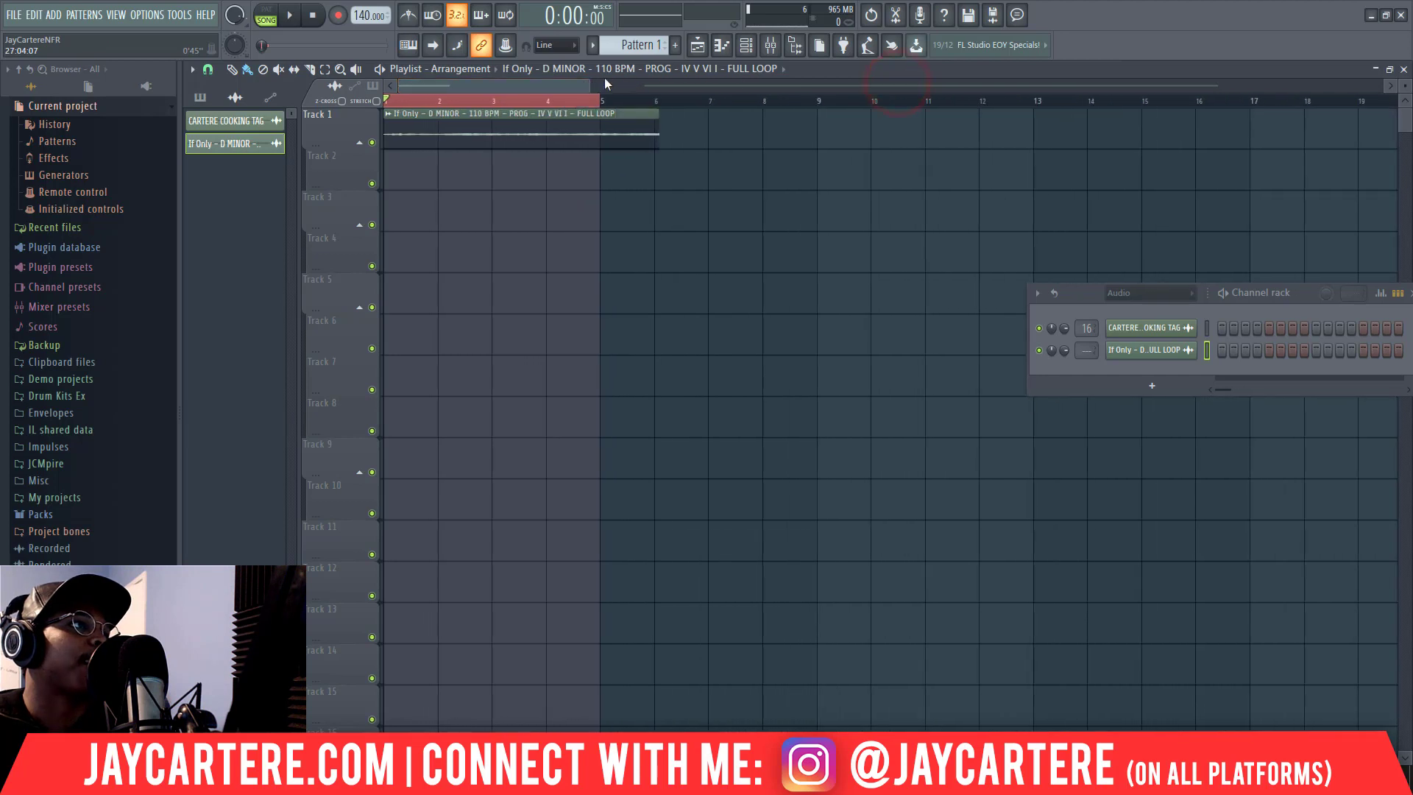
# Step: Open the If Only clip's sample settings and adjust its time stretch until the clip fits four bars
pyautogui.doubleClick(549, 128)
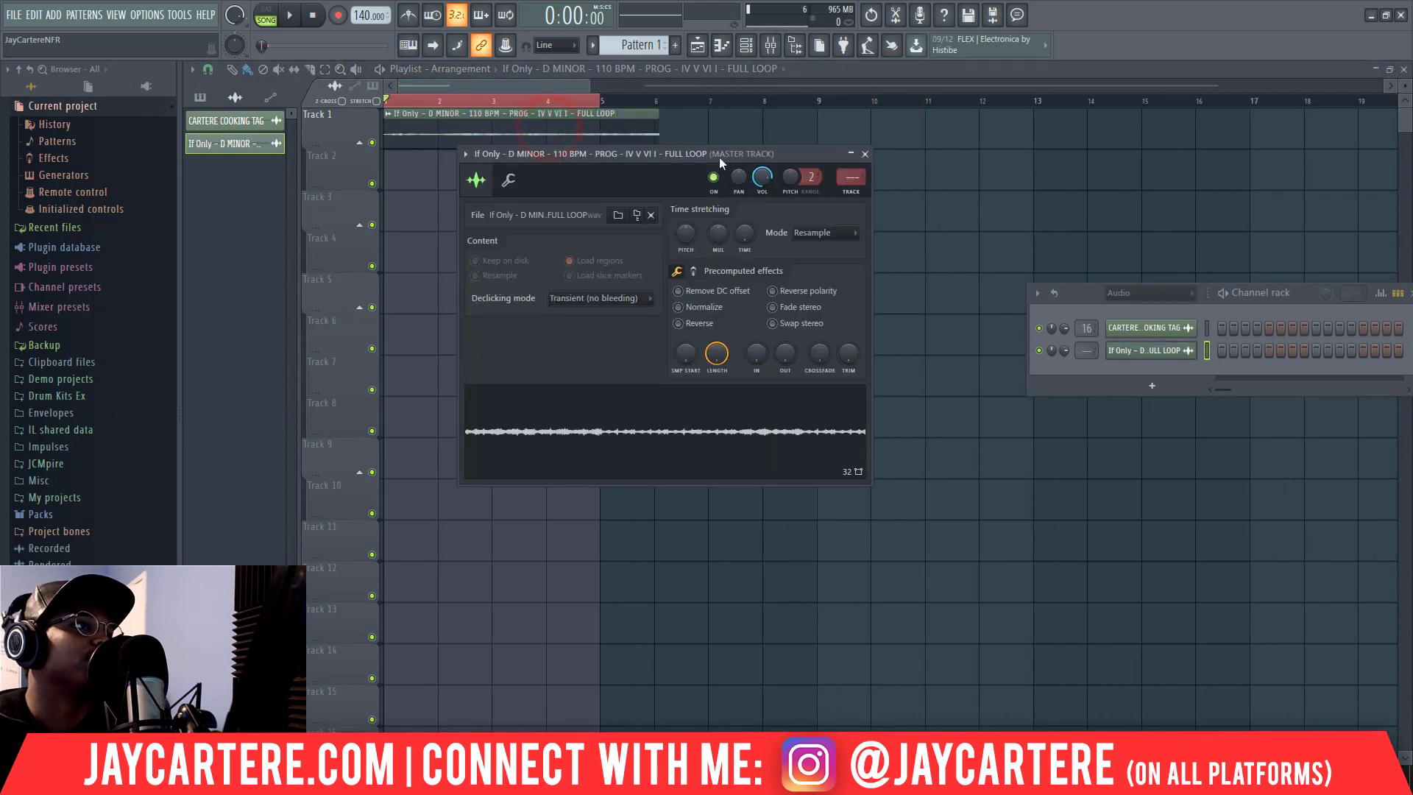
pyautogui.click(864, 155)
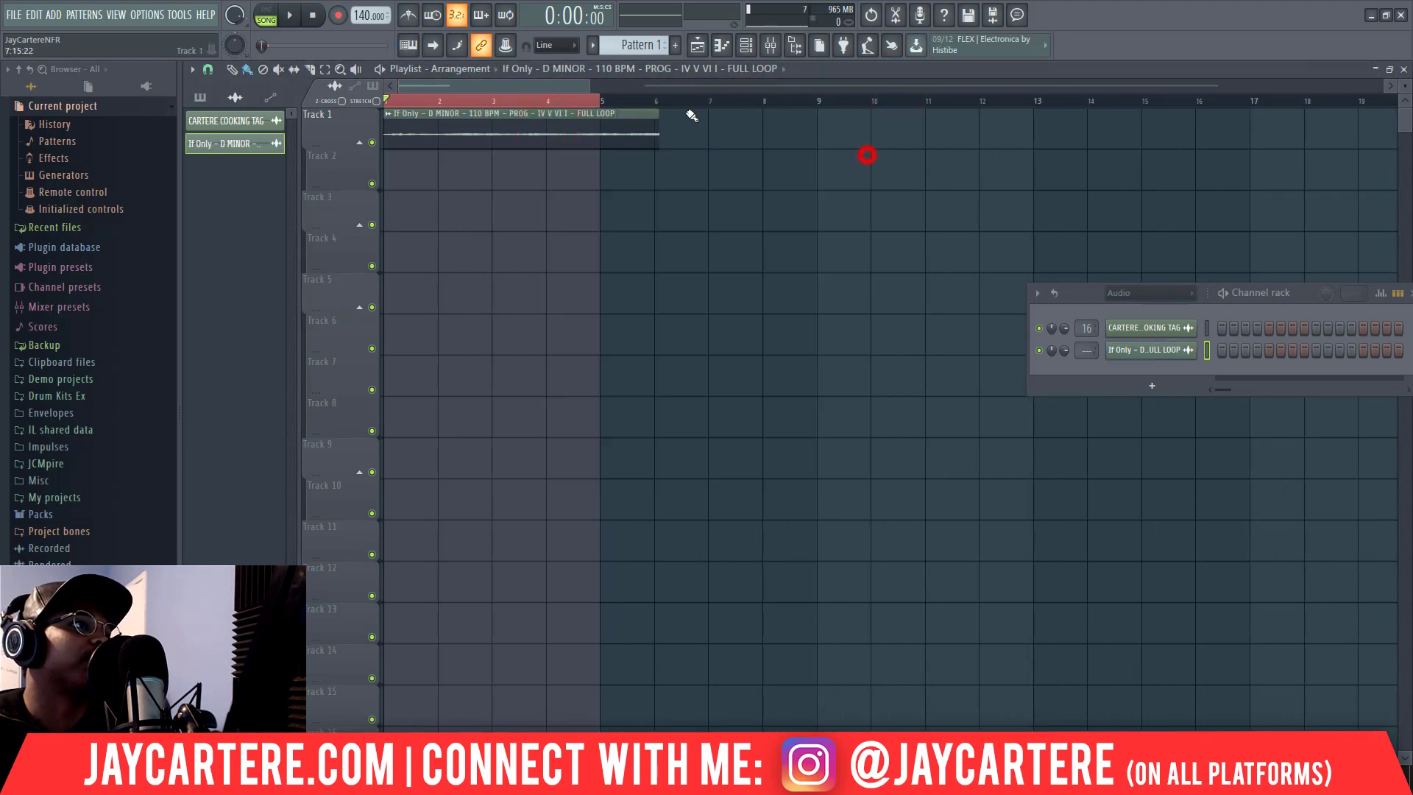
pyautogui.doubleClick(569, 124)
pyautogui.moveTo(743, 153); pyautogui.dragTo(995, 122)
pyautogui.moveTo(1003, 202); pyautogui.dragTo(1005, 128)
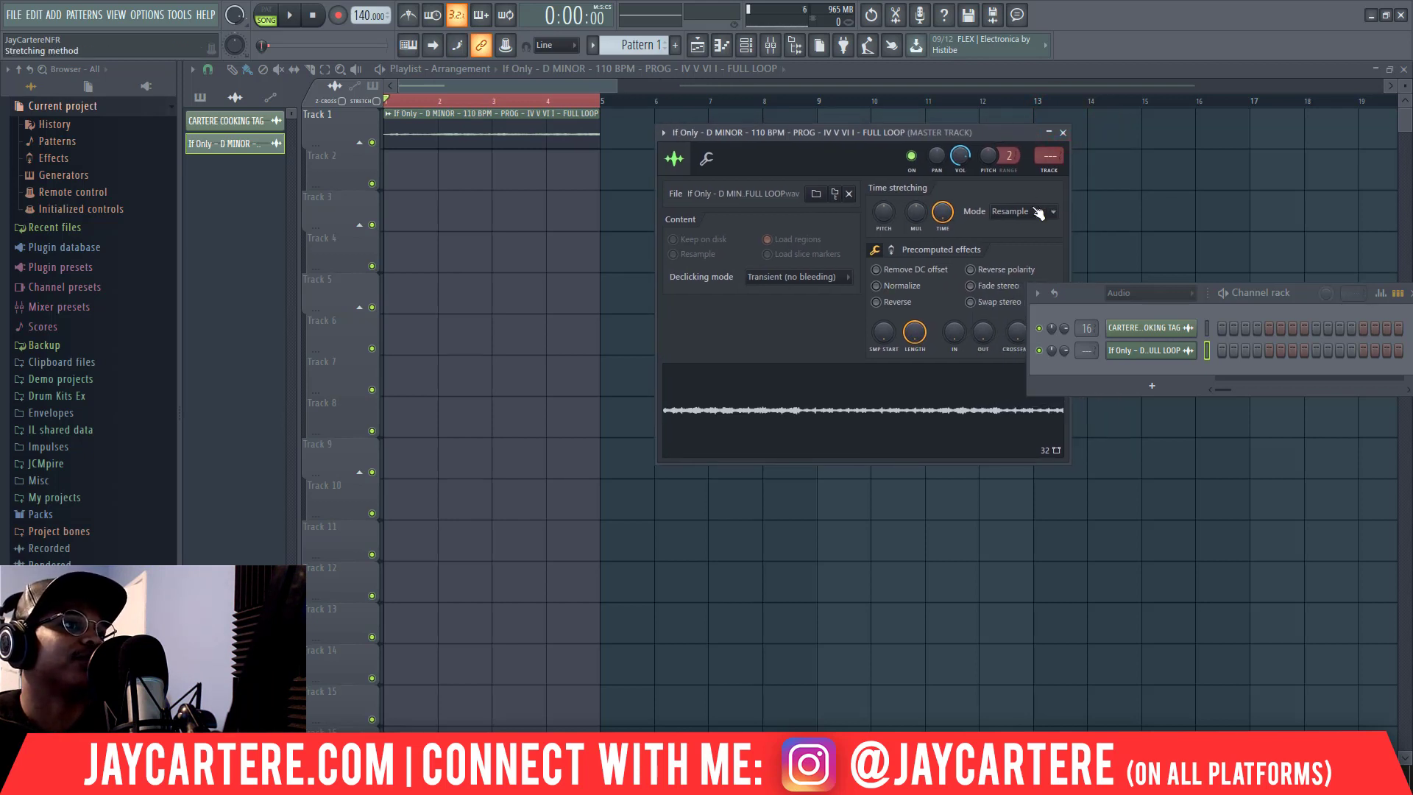
# Step: Look through the stretching modes available for the If Only sample and listen to the four-bar loop in Resample mode
pyautogui.click(1048, 213)
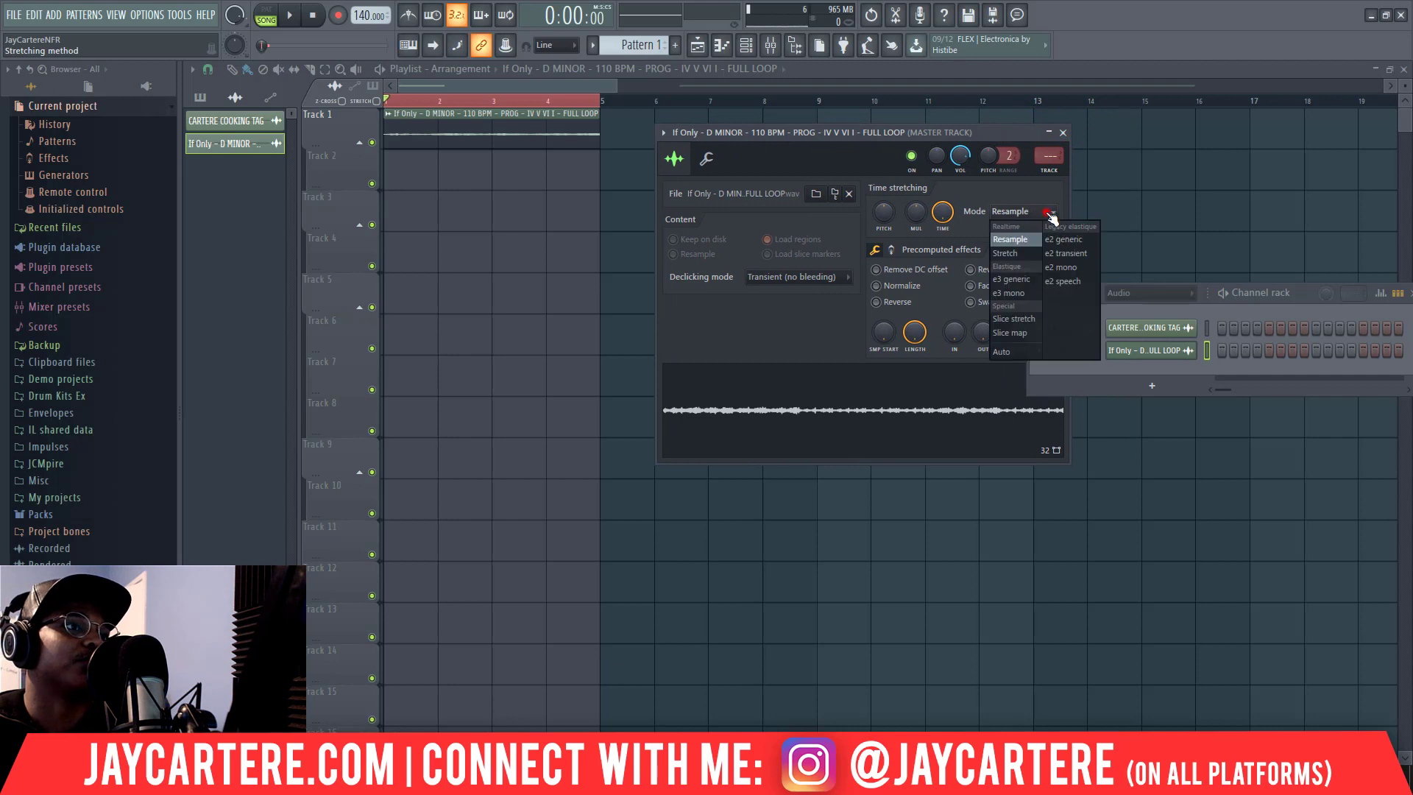
pyautogui.click(1011, 134)
pyautogui.press('space')
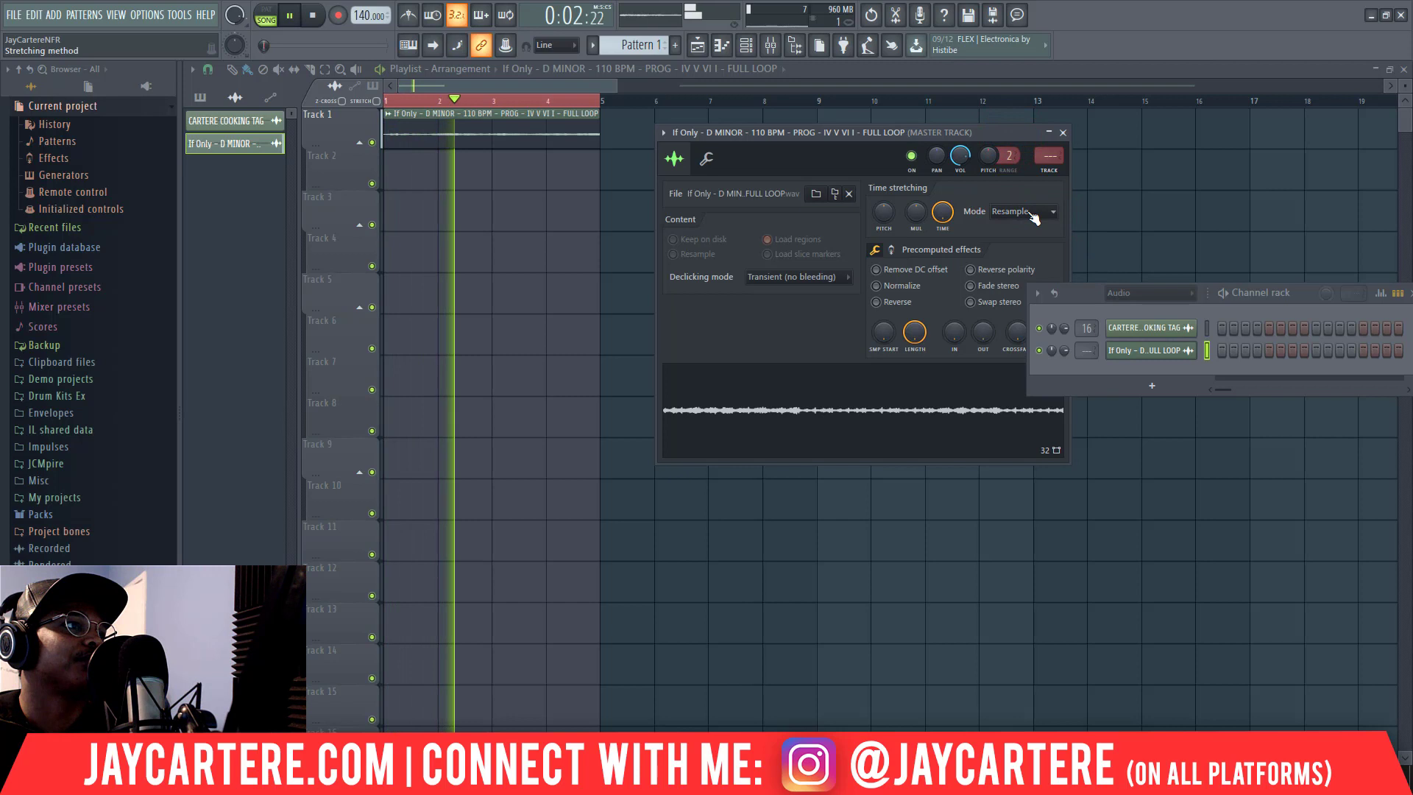
pyautogui.press('space')
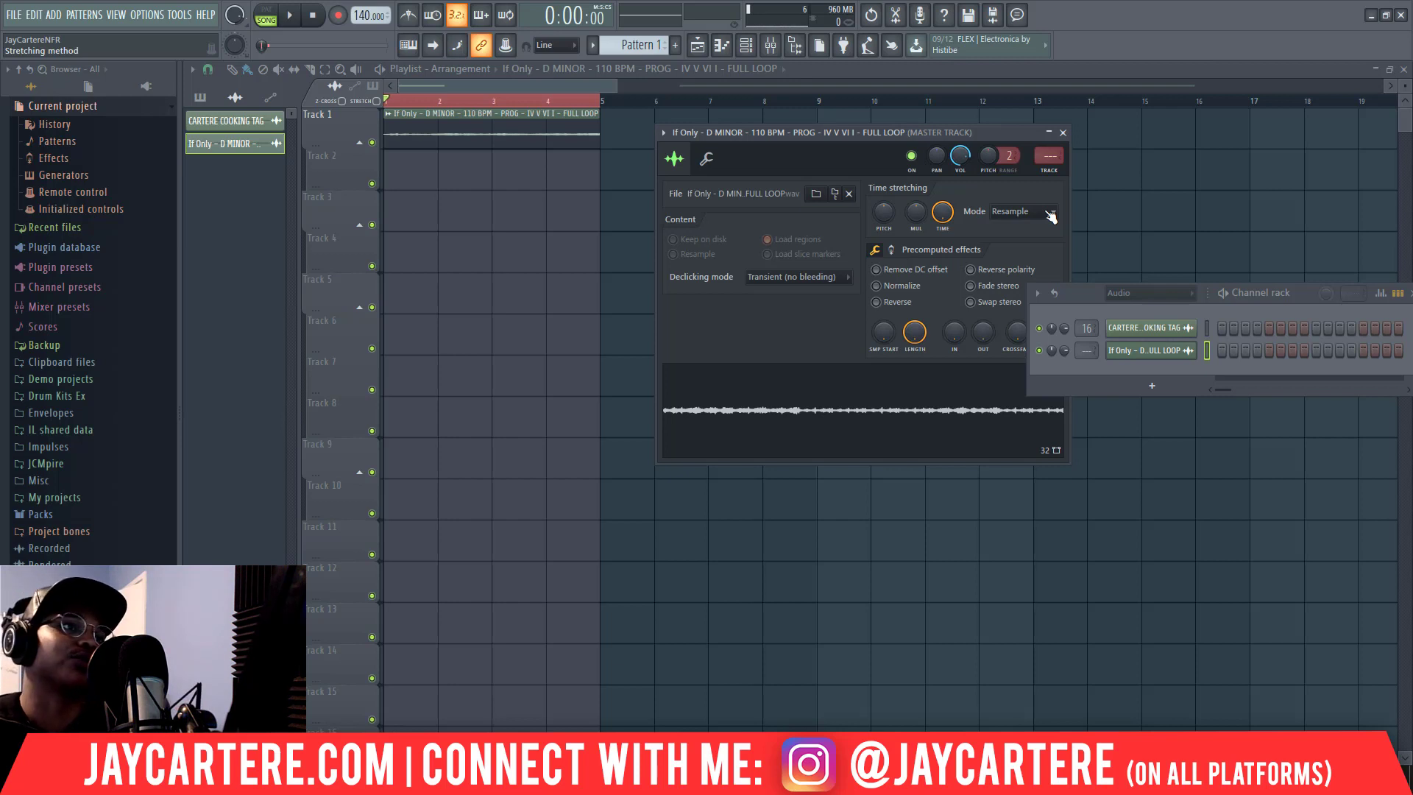
# Step: Set the If Only sample's time stretching mode to Auto and listen to the loop
pyautogui.click(1050, 213)
pyautogui.click(1008, 352)
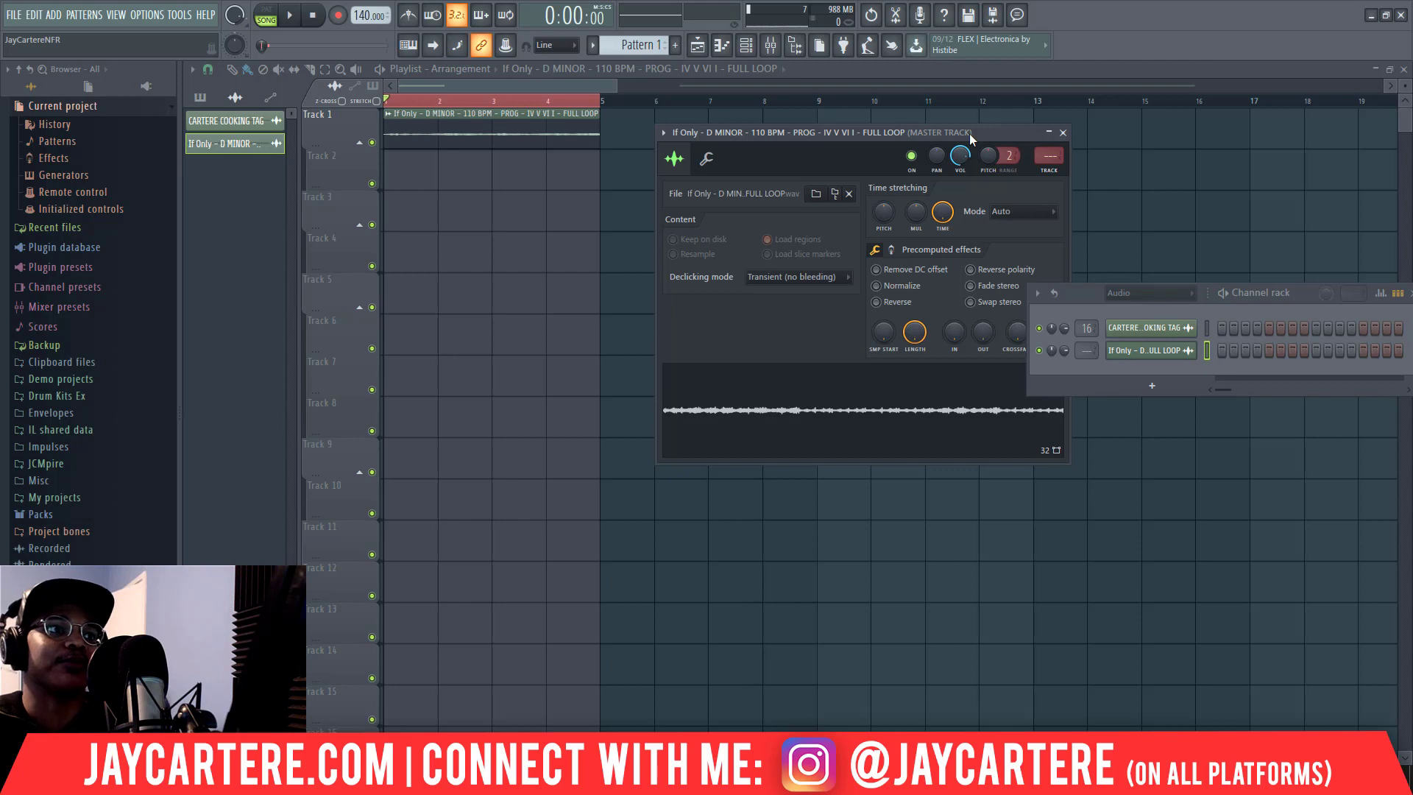
pyautogui.press('space')
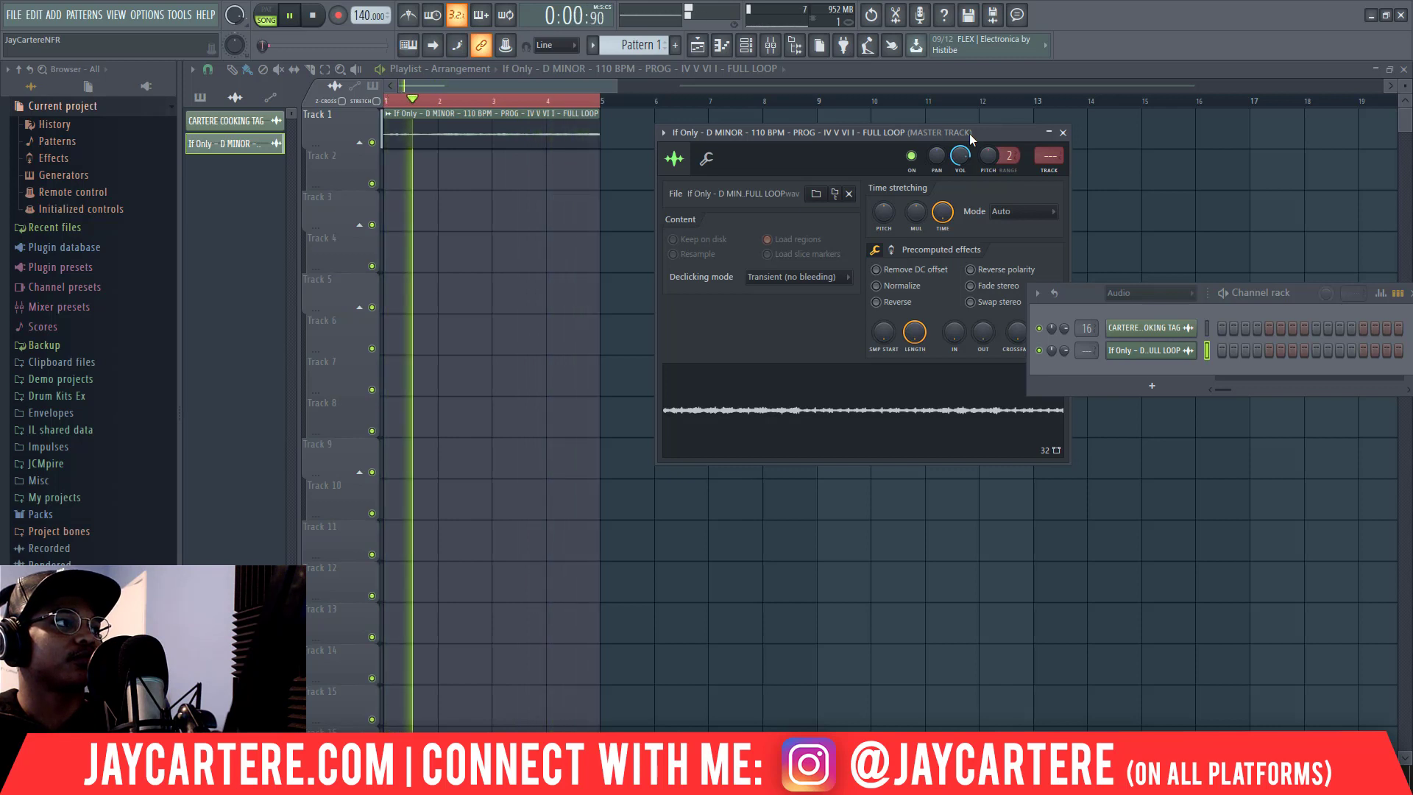
pyautogui.press('space')
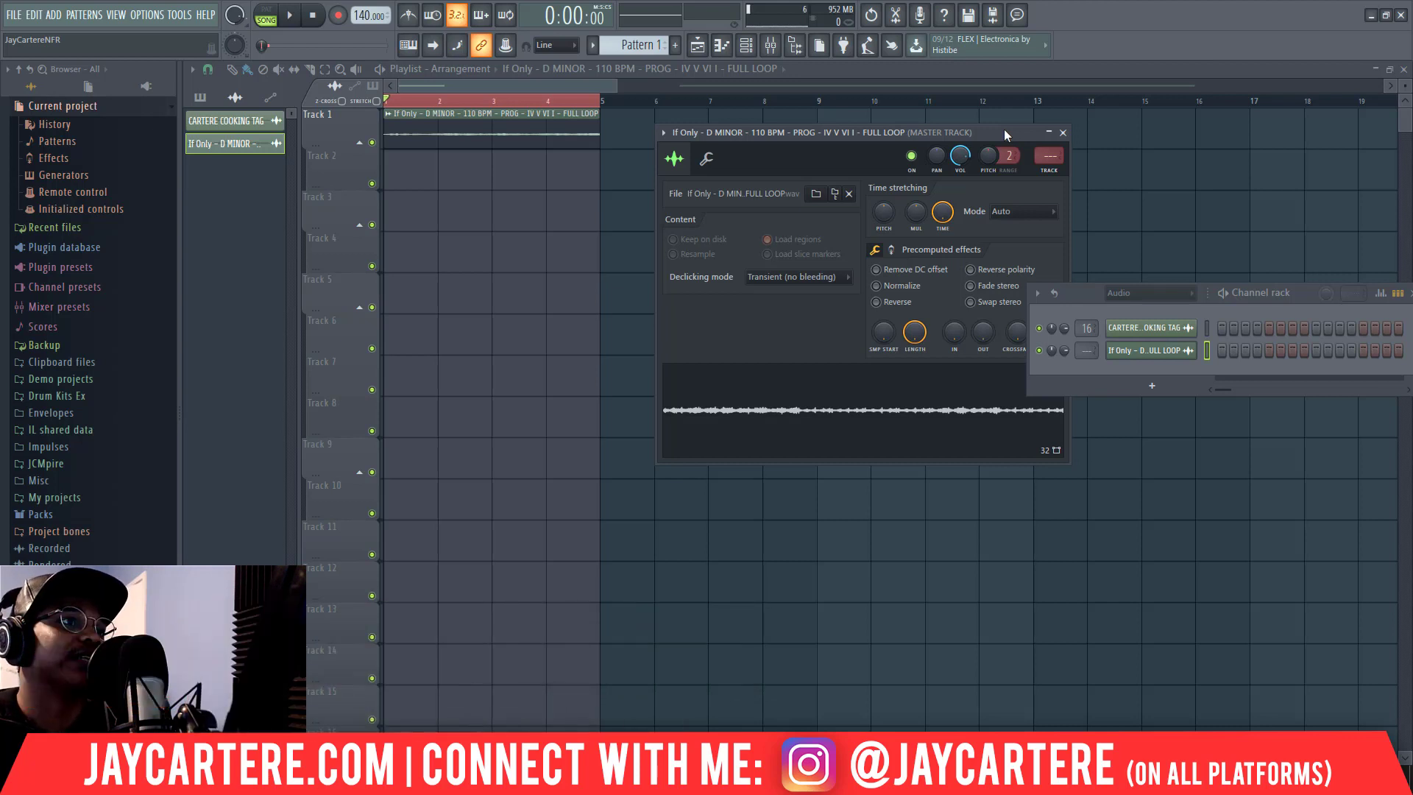
# Step: Reset the If Only sample's time stretch, listen to the unstretched clip, and close its settings
pyautogui.moveTo(1017, 137); pyautogui.dragTo(910, 190)
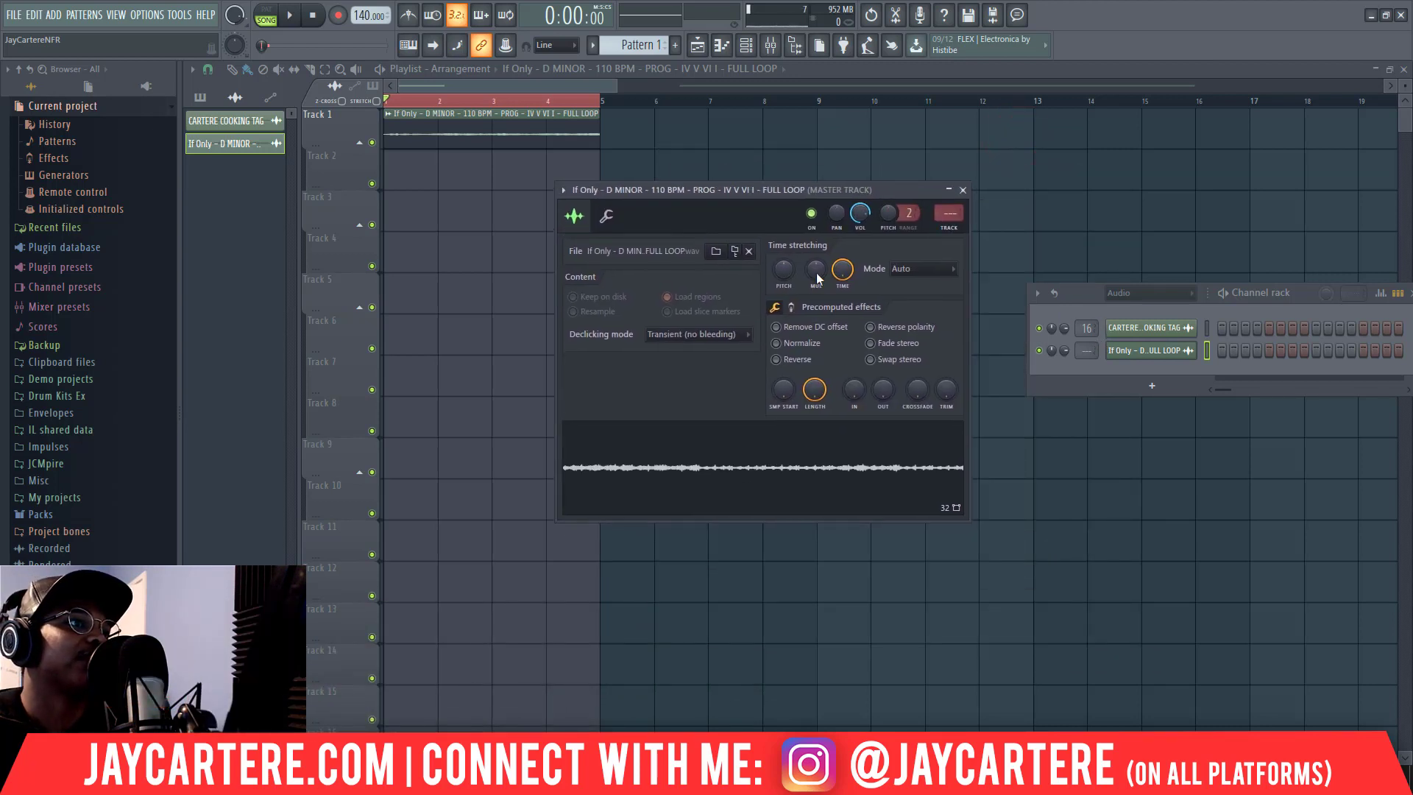
pyautogui.moveTo(842, 268); pyautogui.dragTo(841, 309)
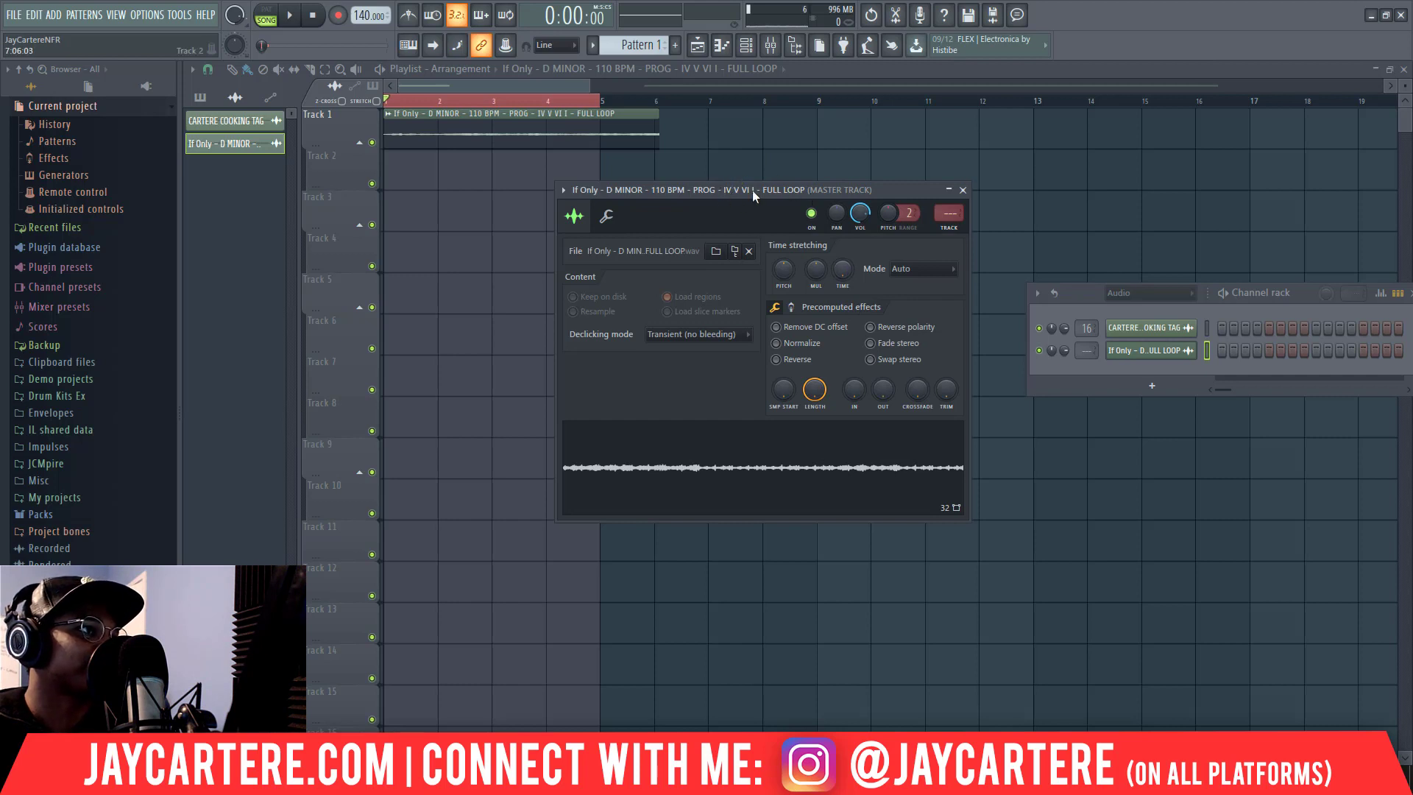
pyautogui.moveTo(752, 190); pyautogui.dragTo(921, 253)
pyautogui.press('space')
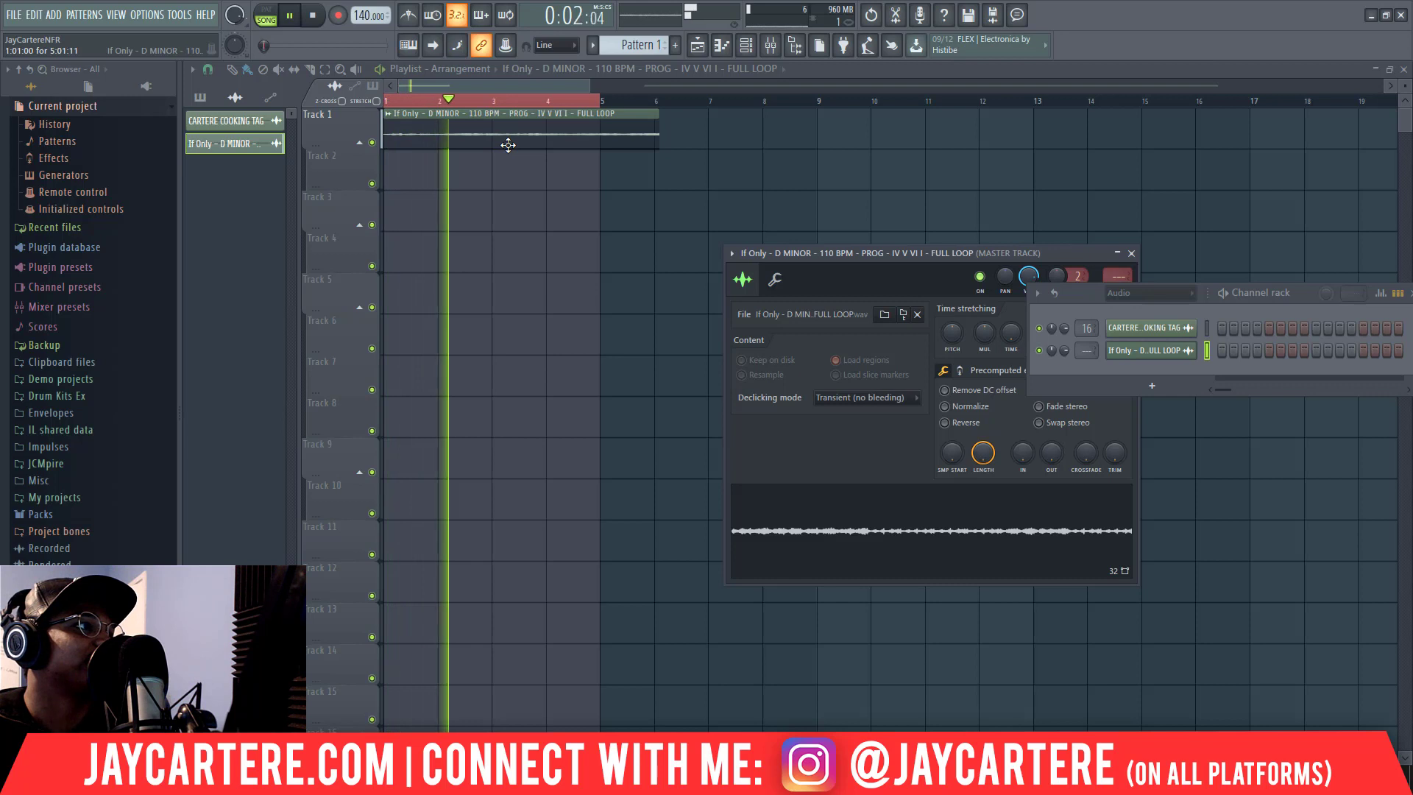
pyautogui.press('space')
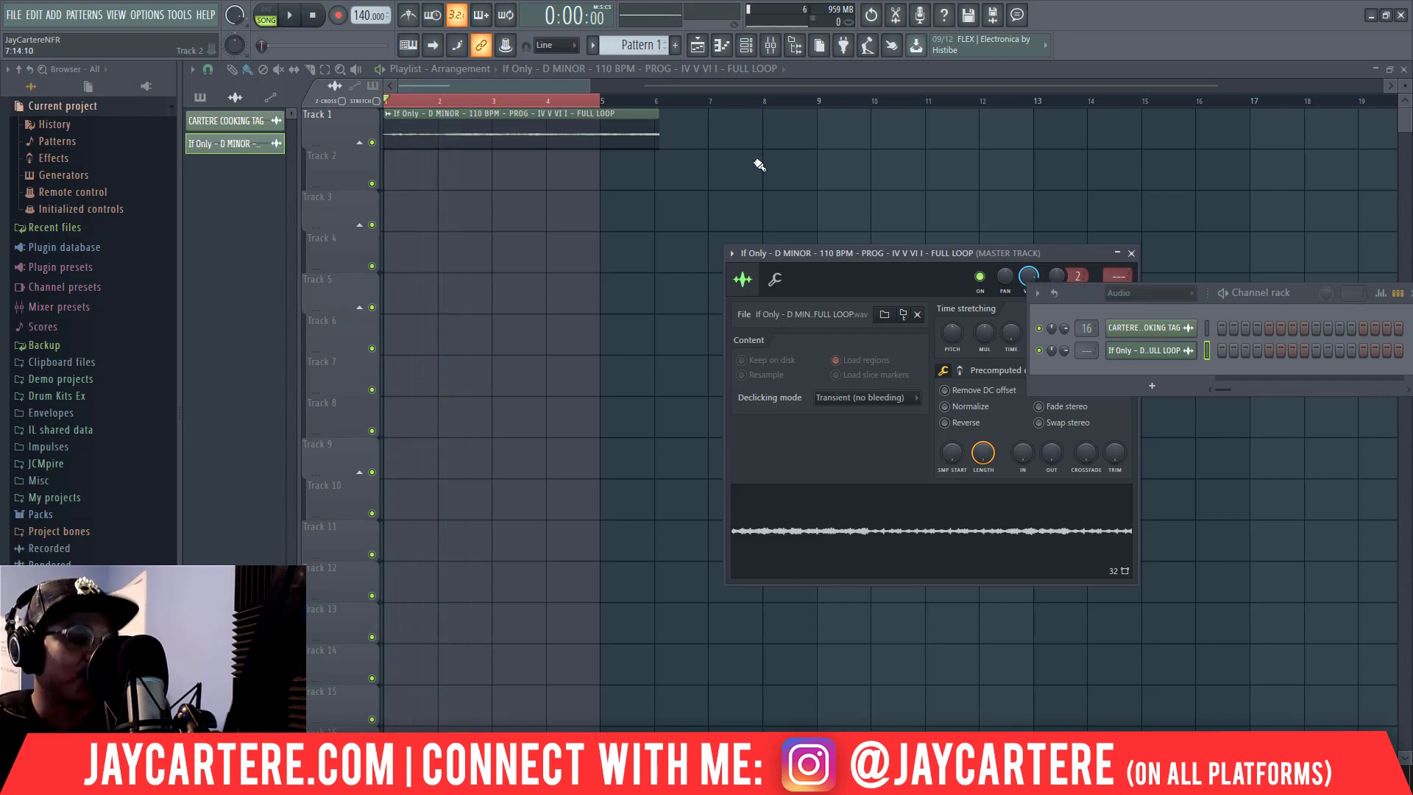
pyautogui.click(759, 163)
pyautogui.rightClick(773, 151)
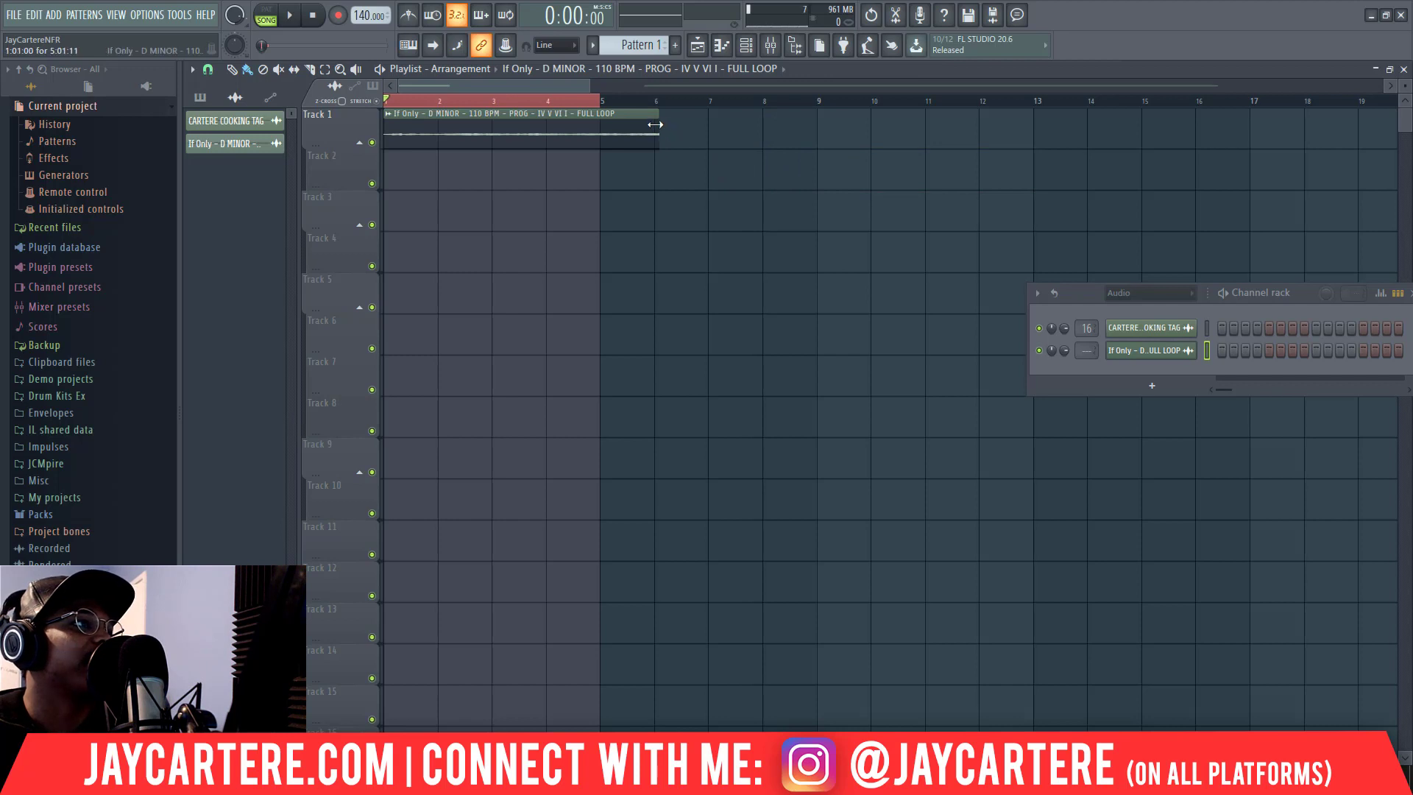
# Step: Set the playlist snap to 1/2 step and stretch the If Only clip shorter so it ends exactly at bar 5
pyautogui.moveTo(655, 125); pyautogui.dragTo(602, 151)
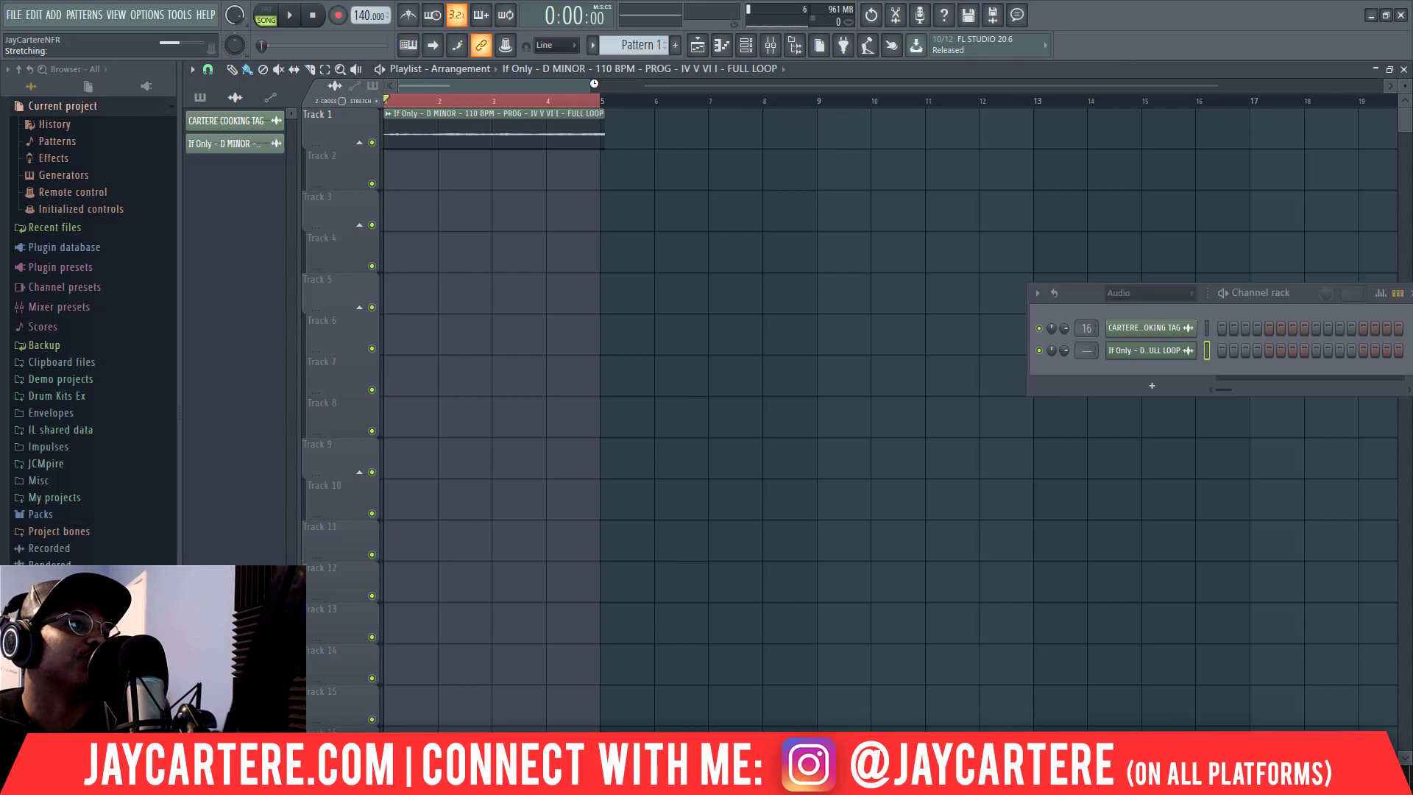
pyautogui.moveTo(608, 90); pyautogui.dragTo(441, 94)
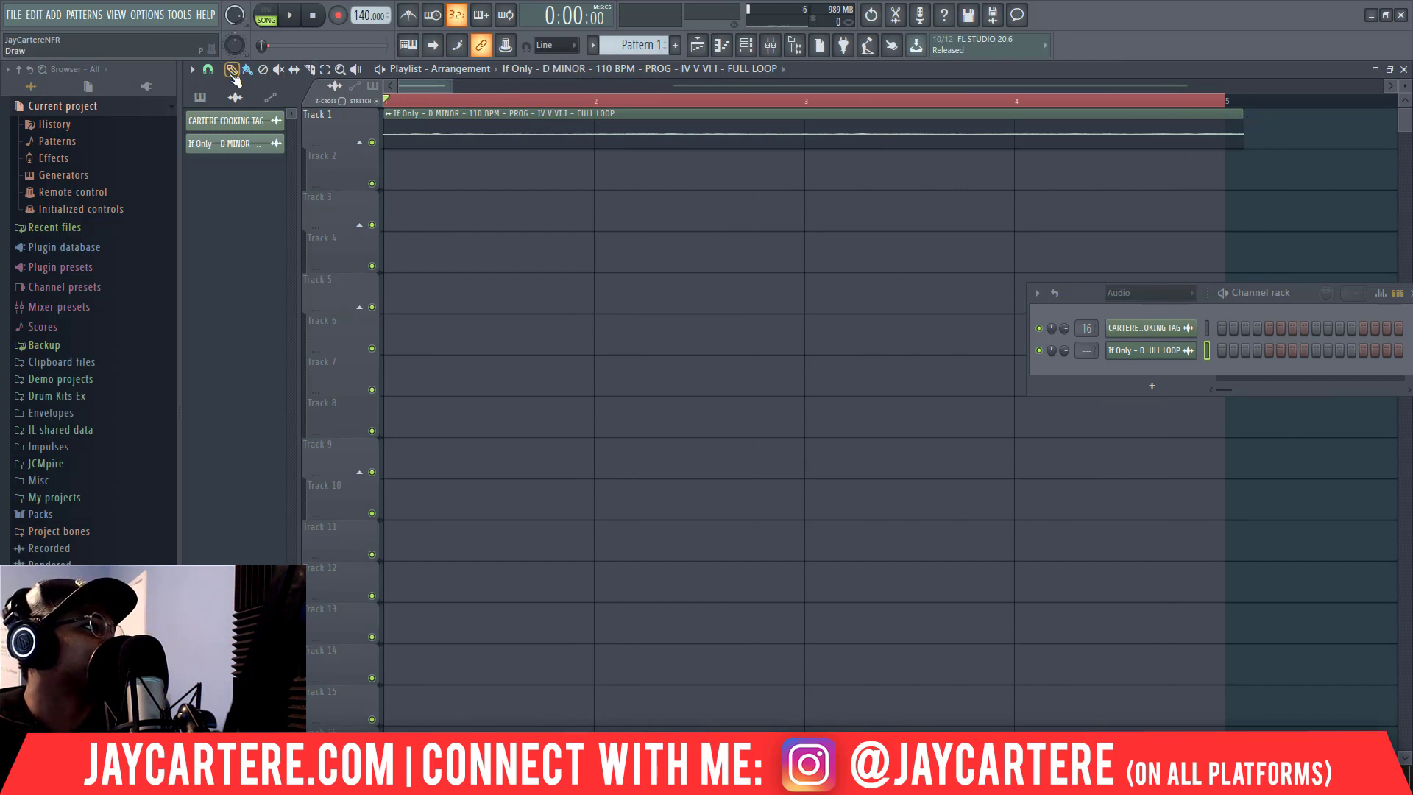
pyautogui.click(208, 71)
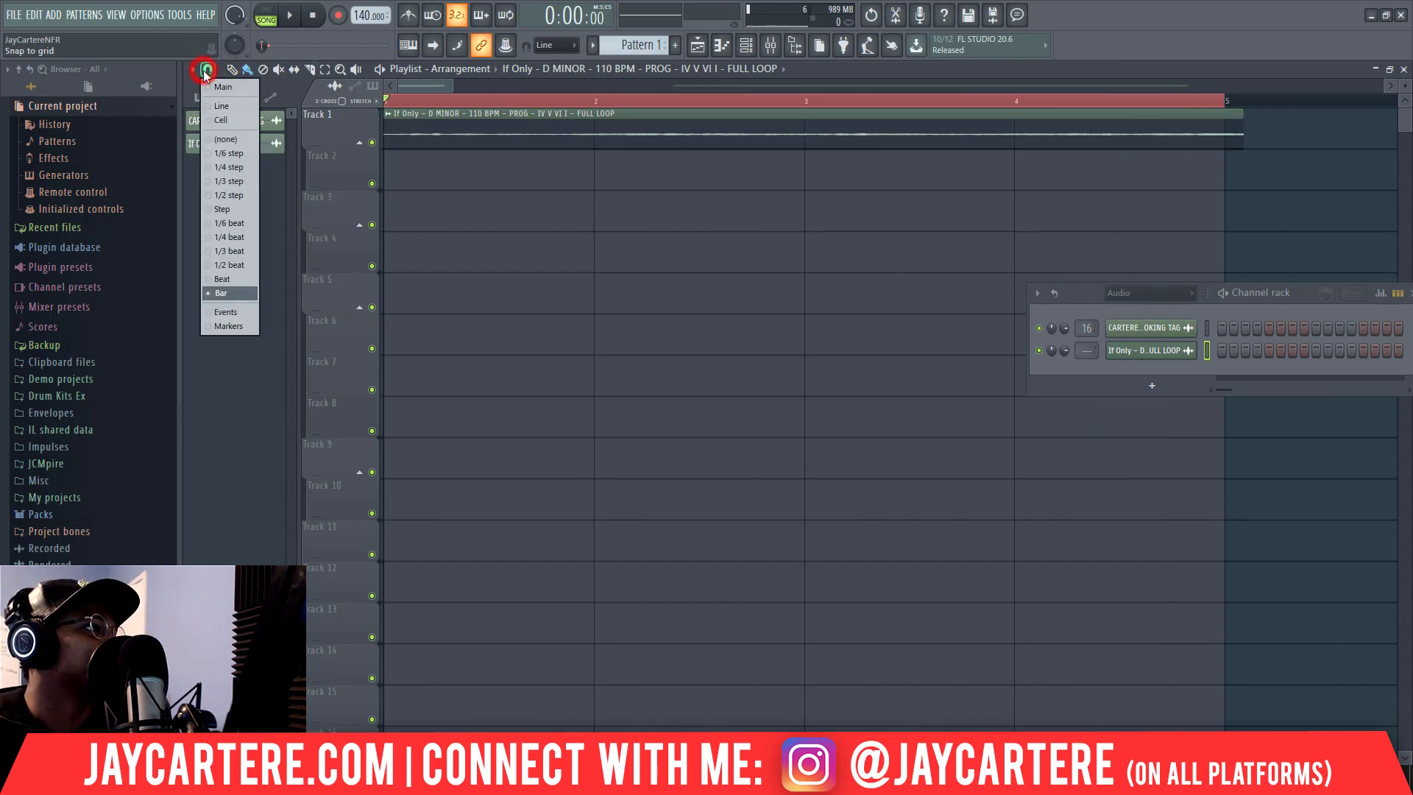
pyautogui.click(231, 195)
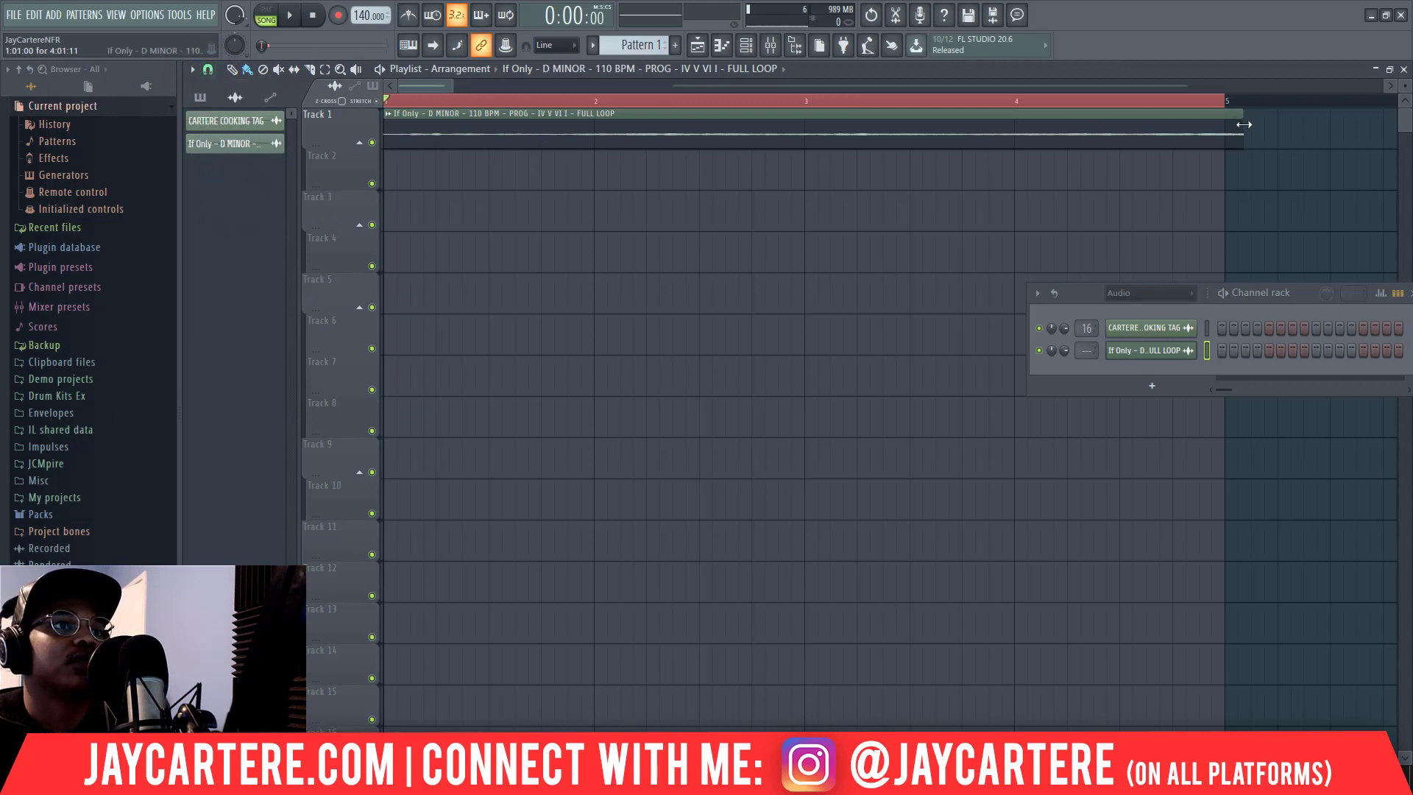
pyautogui.moveTo(1243, 124); pyautogui.dragTo(1190, 129)
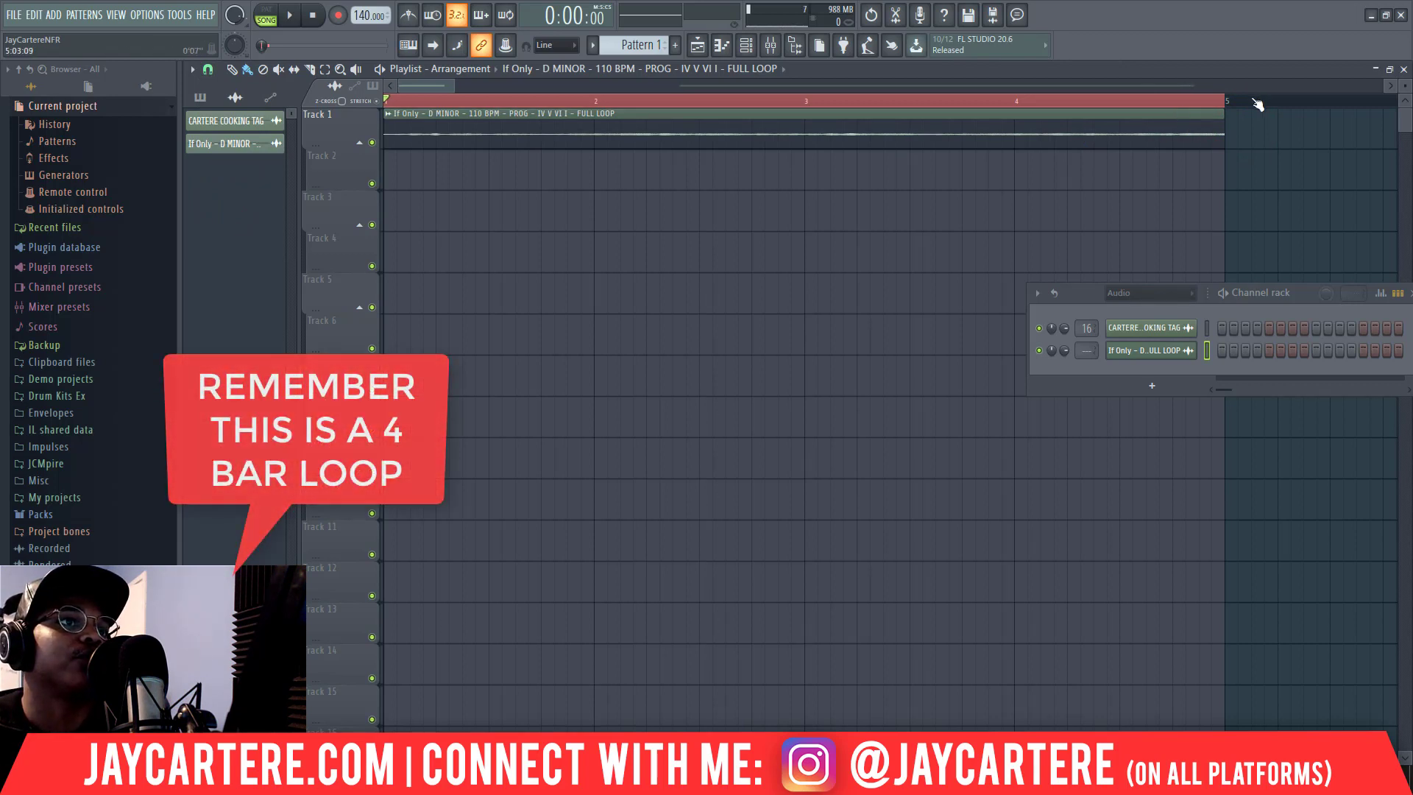
# Step: Try stretching the If Only clip slightly past bar 5, undo and redo that resize, and stretch its end back to bar 5
pyautogui.moveTo(1223, 114); pyautogui.dragTo(1307, 100)
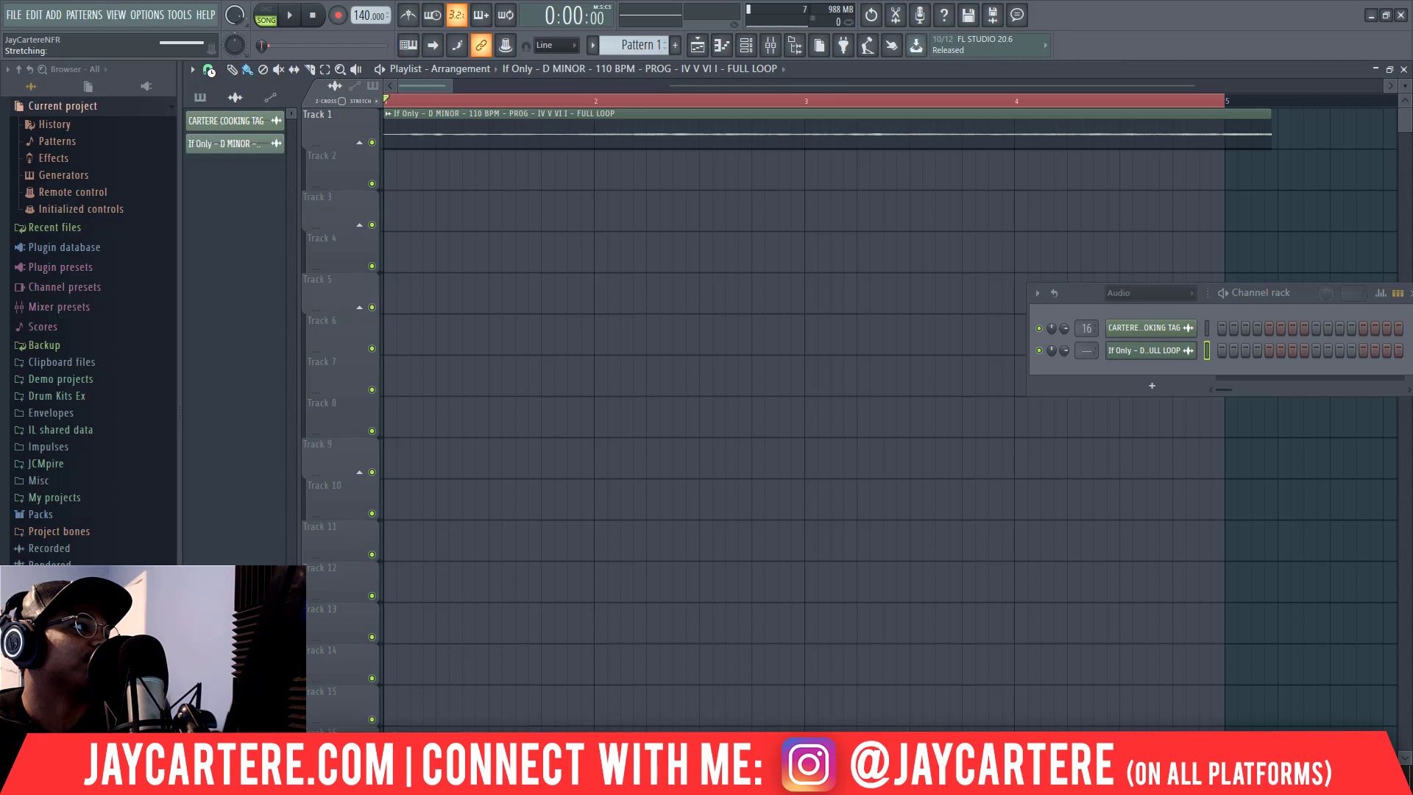
pyautogui.hotkey('ctrl', 'z')
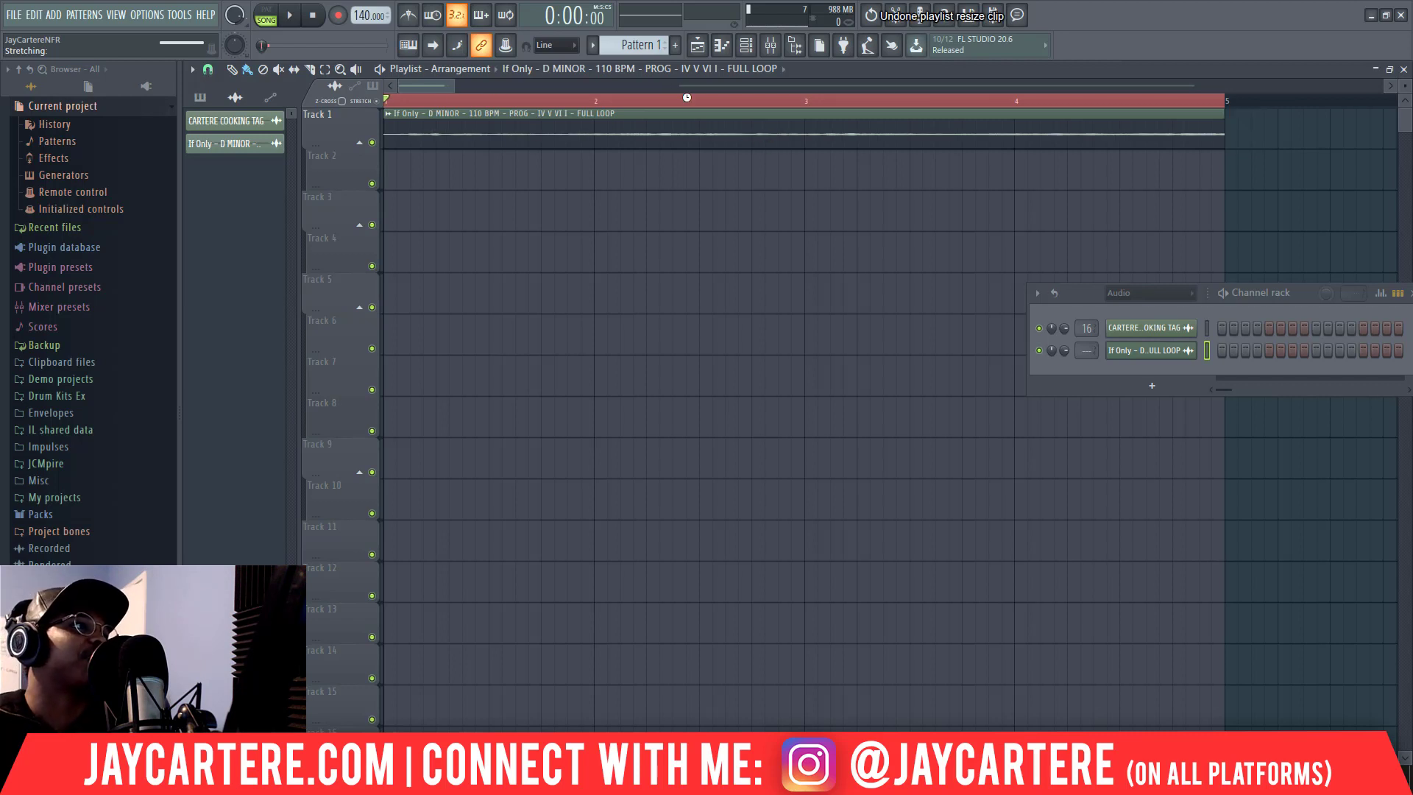
pyautogui.hotkey('ctrl', 'z')
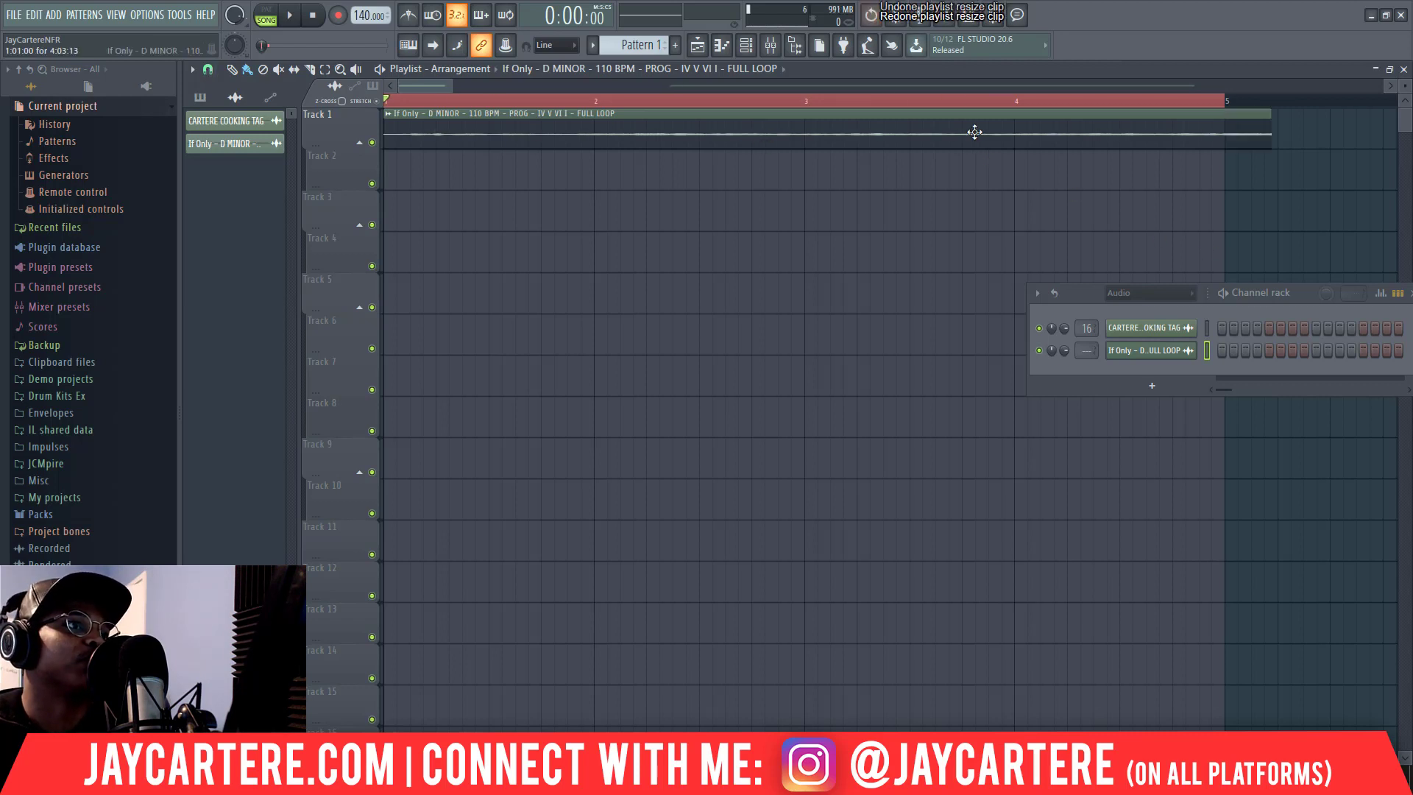
pyautogui.click(974, 132)
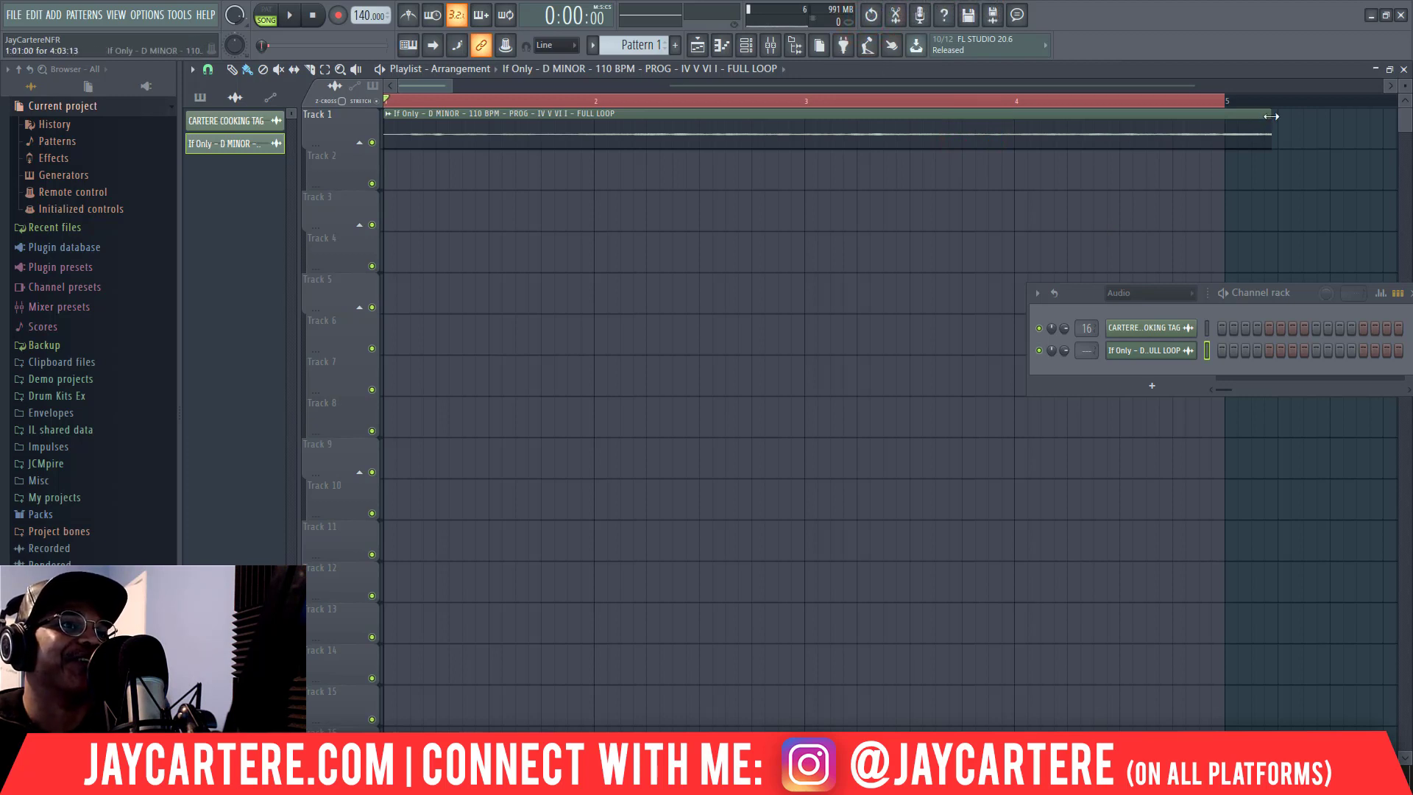
pyautogui.moveTo(1267, 115); pyautogui.dragTo(1263, 116)
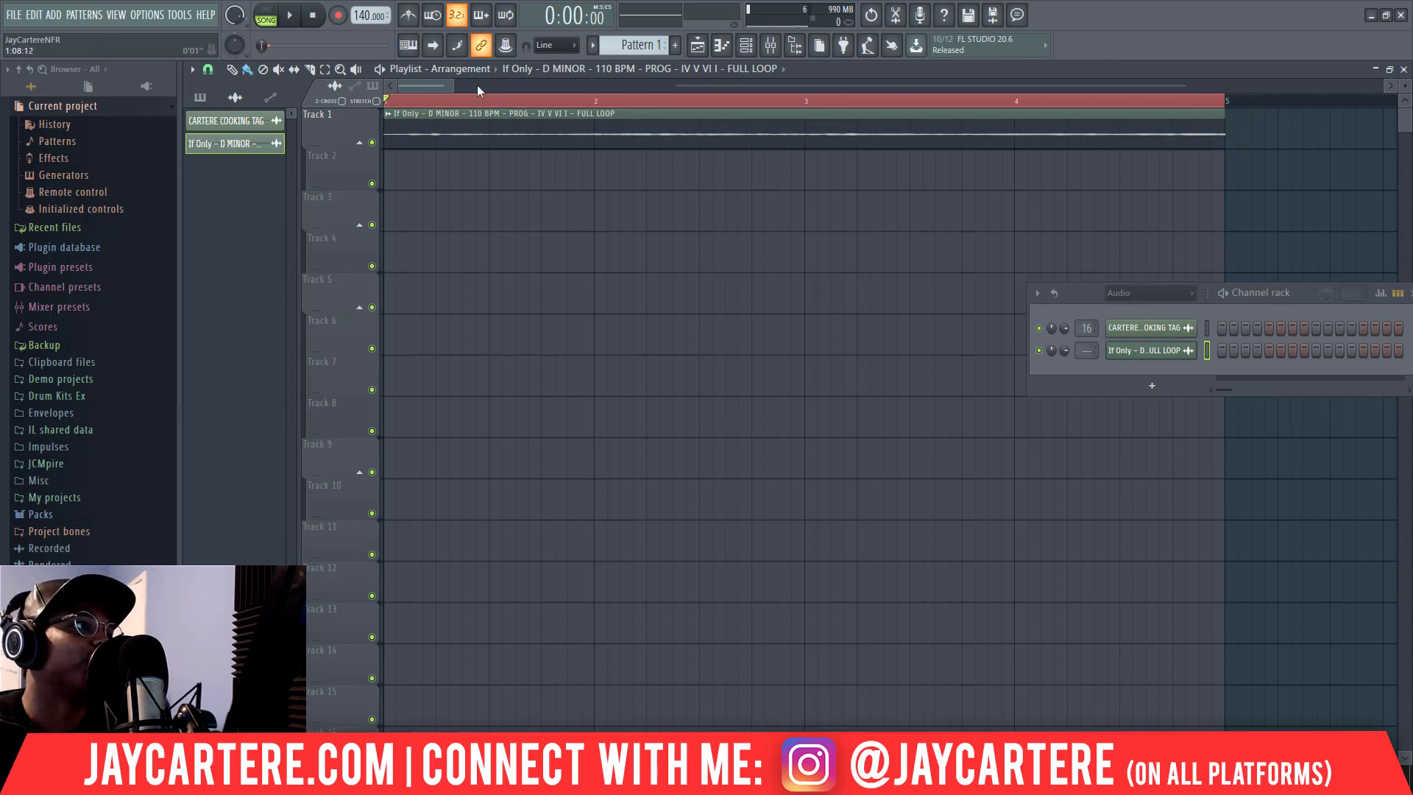
# Step: Listen to the restretched four-bar loop and check its time stretching settings, moving the Channel rack out of the way
pyautogui.moveTo(451, 91); pyautogui.dragTo(549, 78)
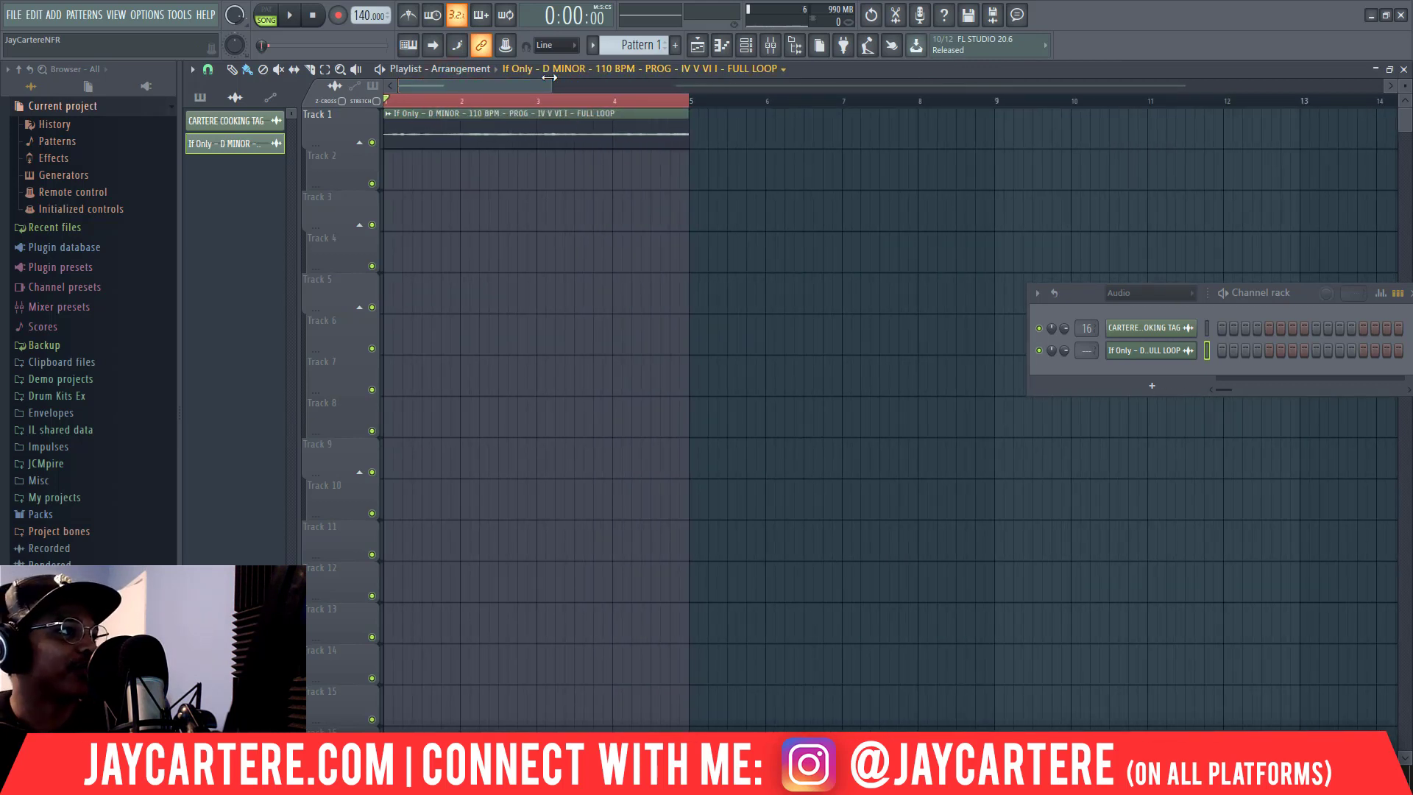
pyautogui.press('space')
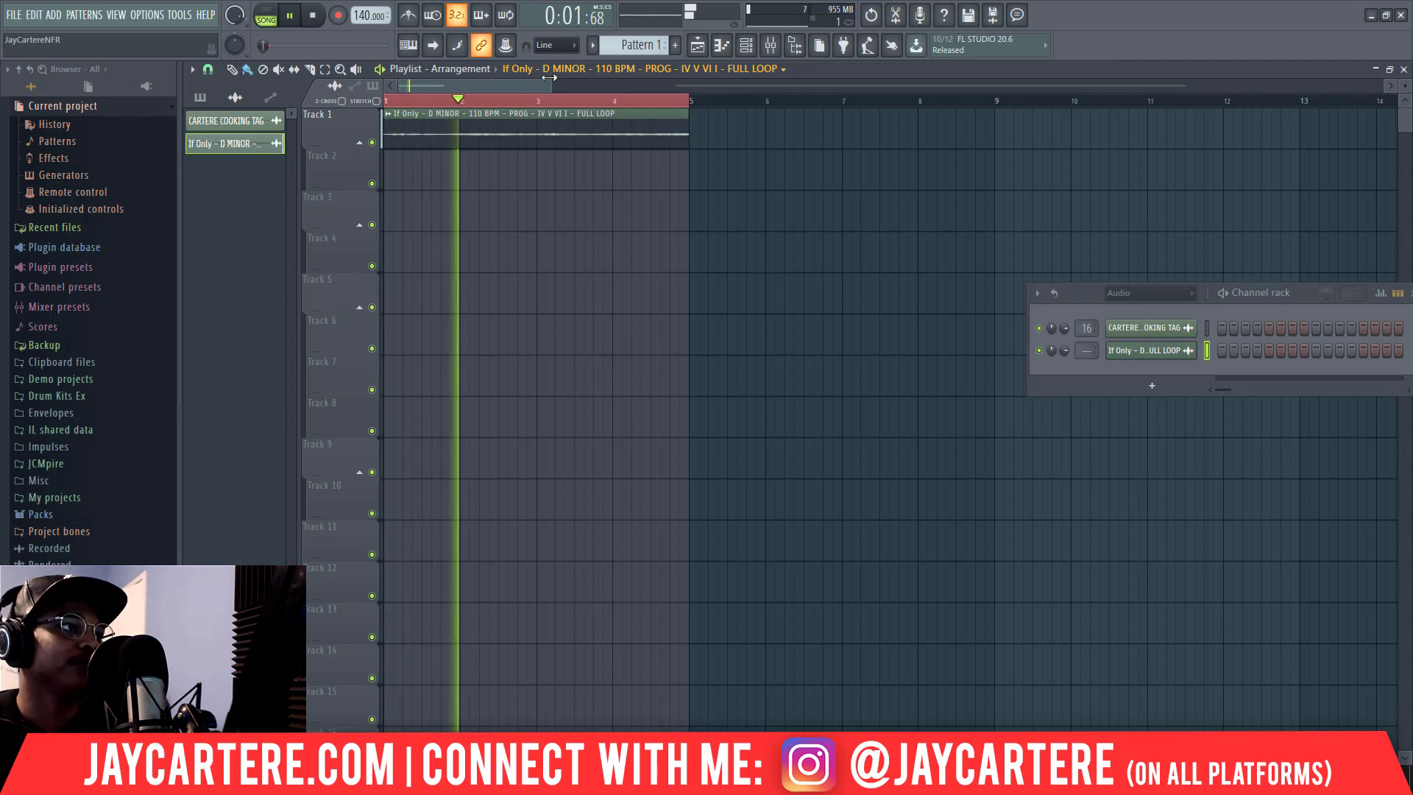
pyautogui.doubleClick(668, 129)
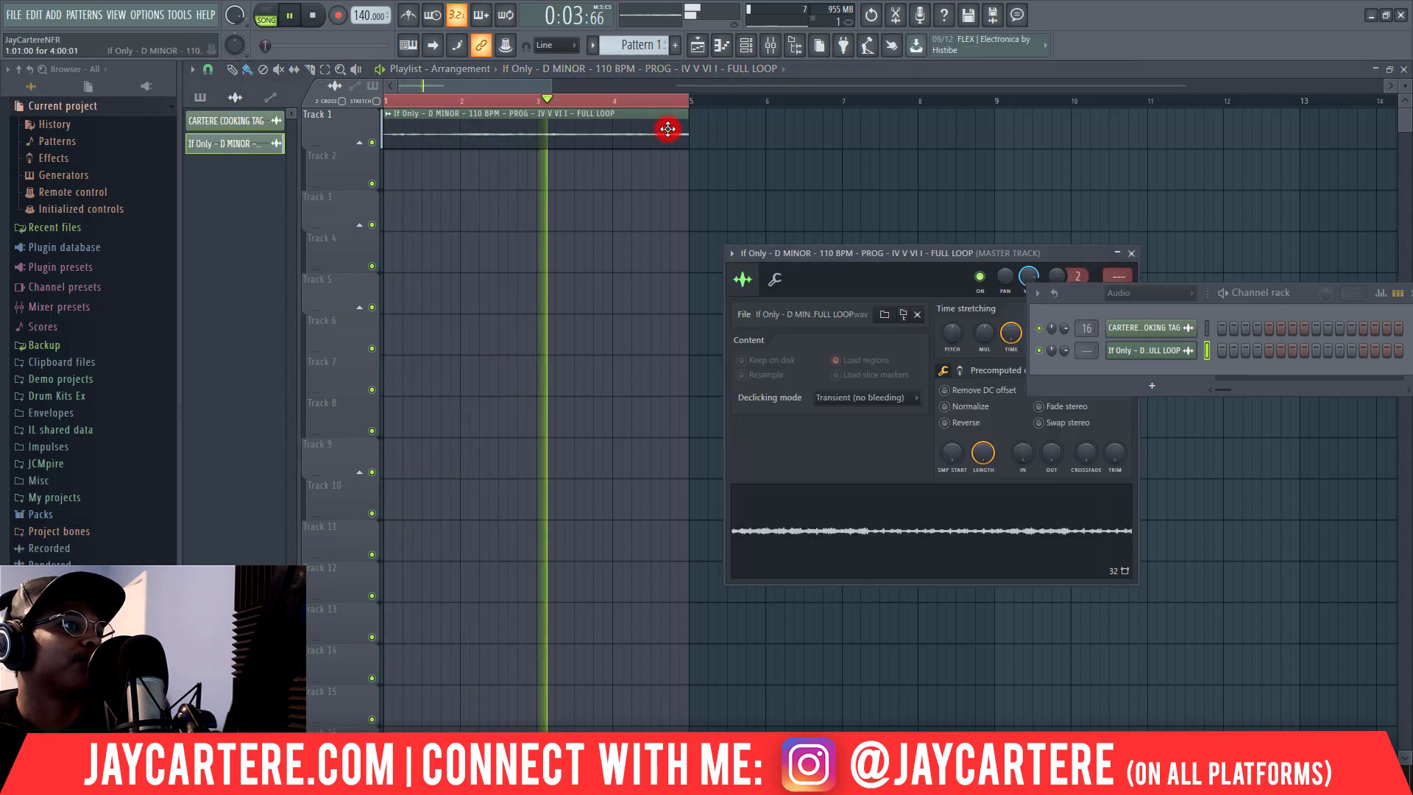
pyautogui.moveTo(1077, 291); pyautogui.dragTo(1336, 329)
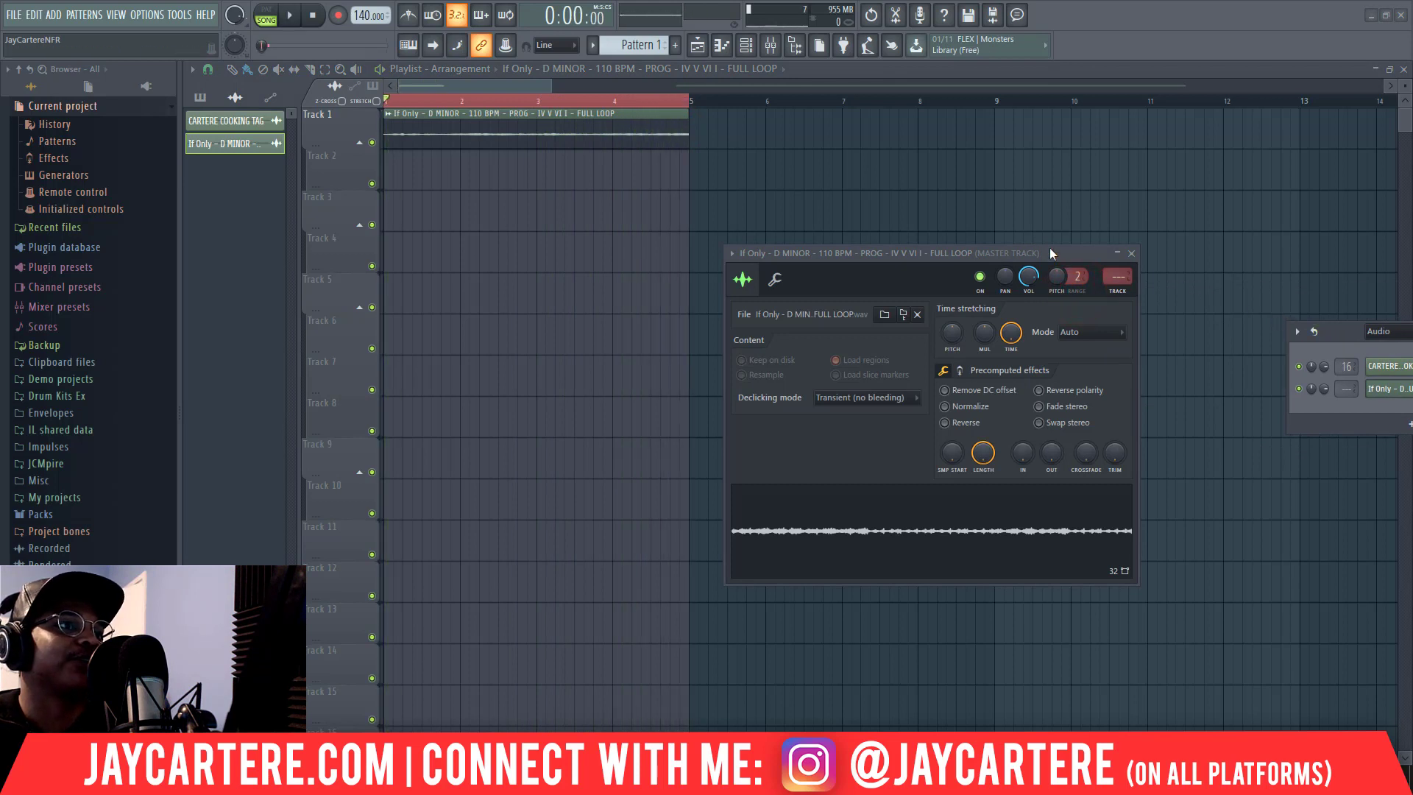
pyautogui.moveTo(1049, 250); pyautogui.dragTo(1005, 134)
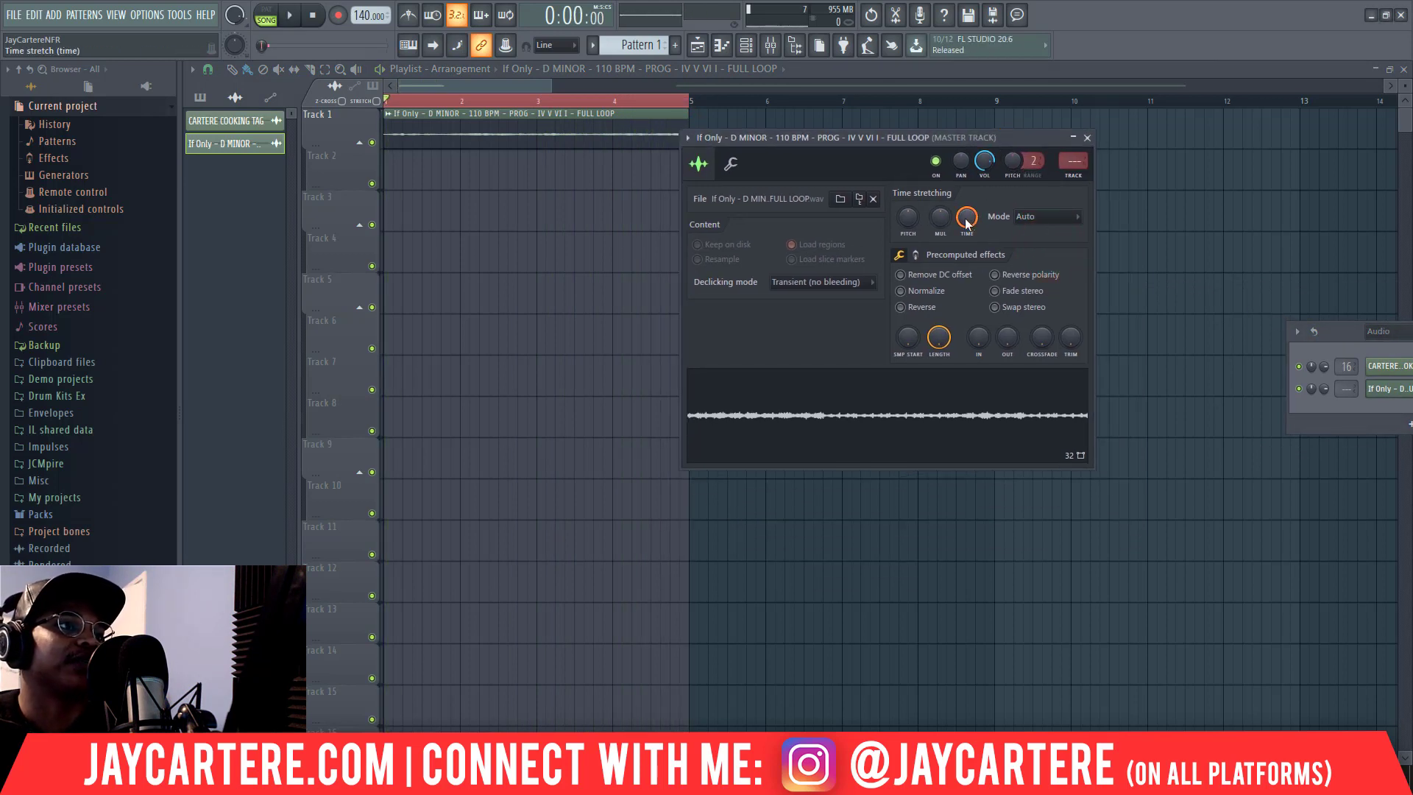
pyautogui.click(1087, 137)
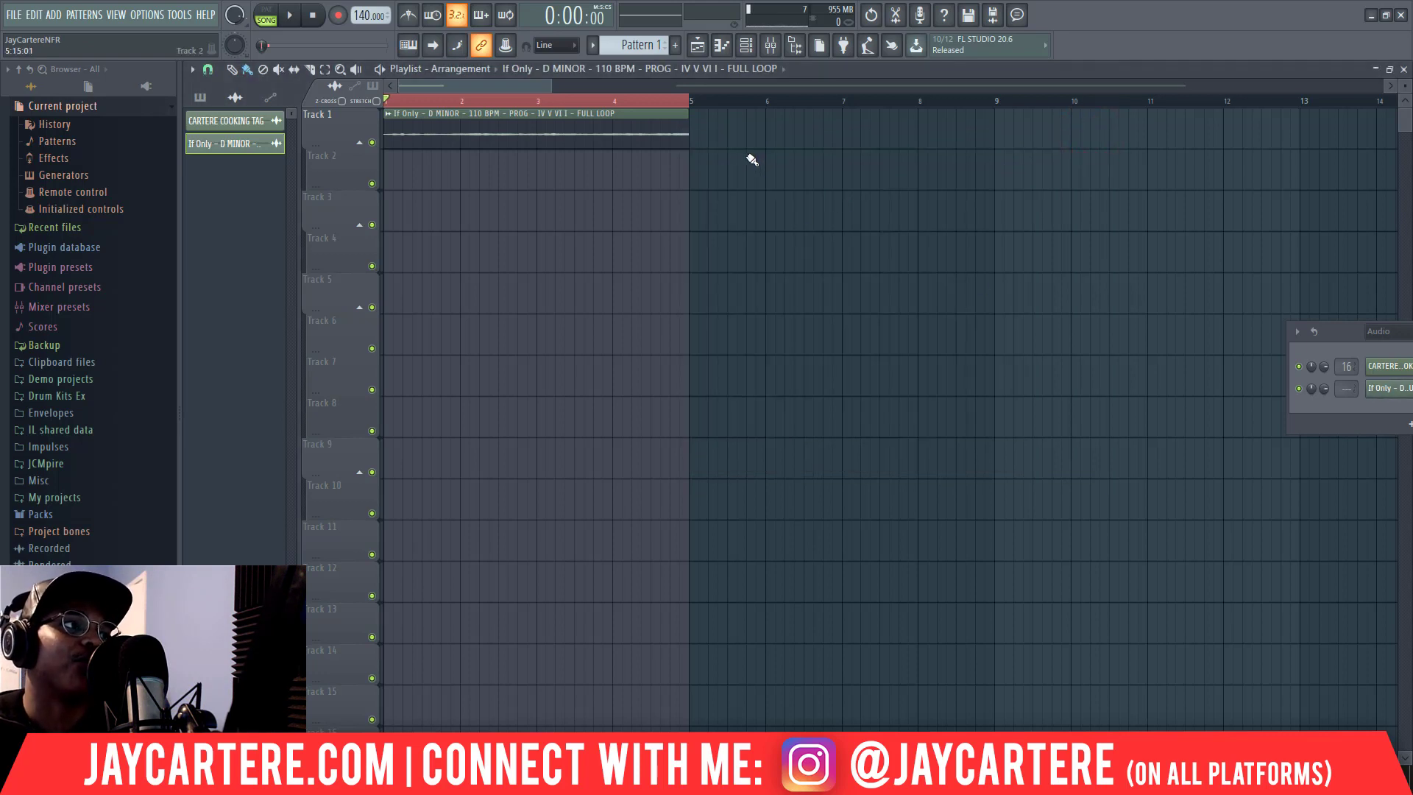
pyautogui.doubleClick(624, 132)
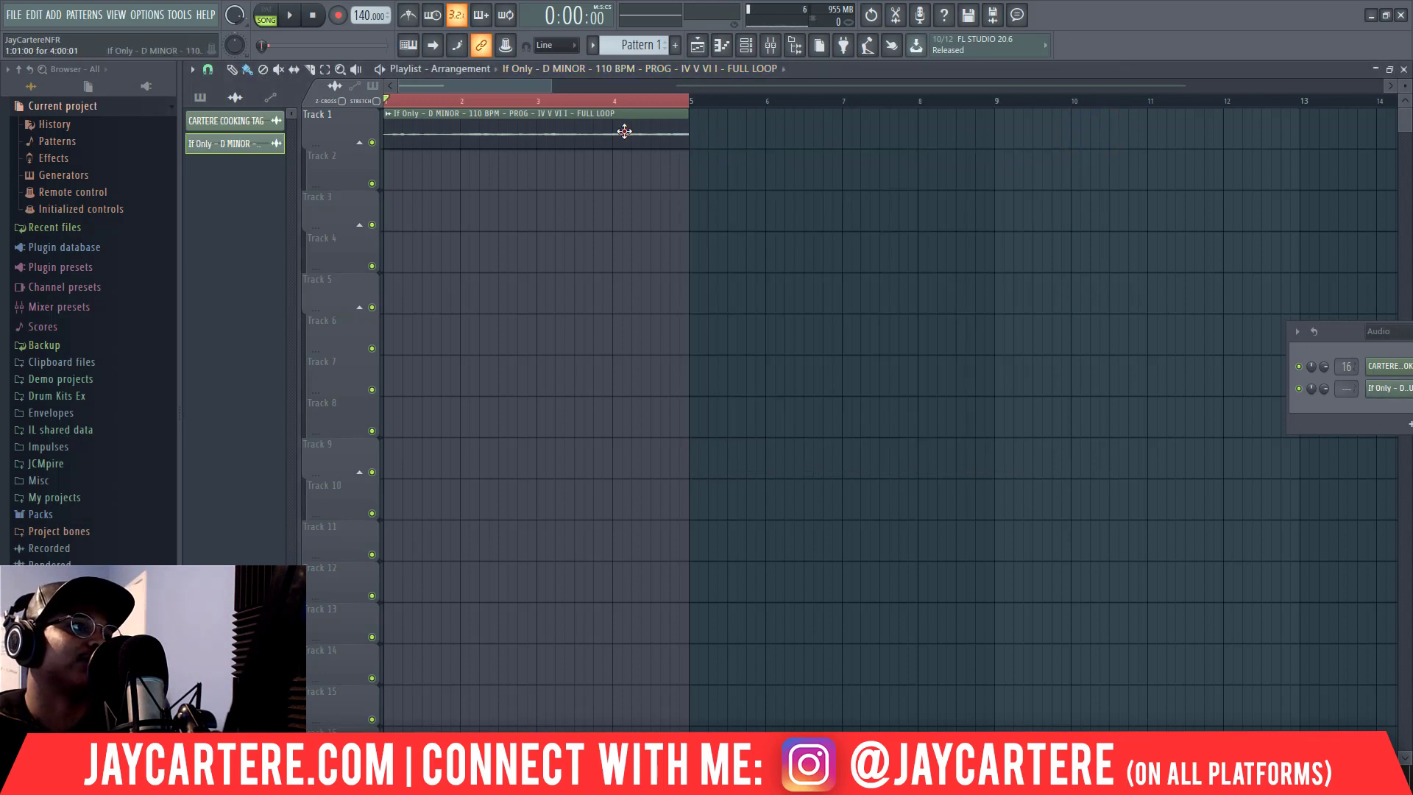
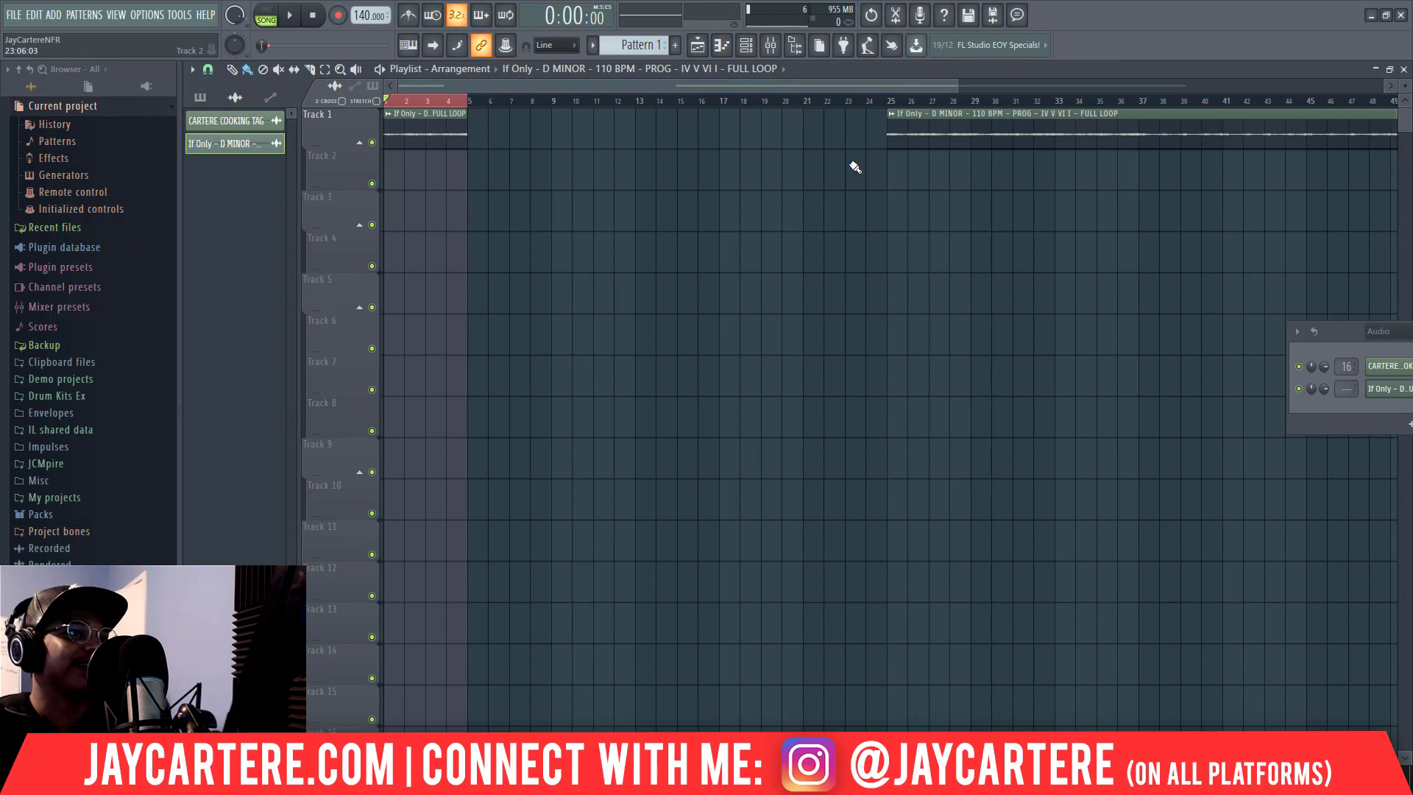
# Step: Delete the leftover If Only clip at bar 25 and, during playback, extend the four-bar clip to about 48 bars
pyautogui.moveTo(955, 86); pyautogui.dragTo(1078, 85)
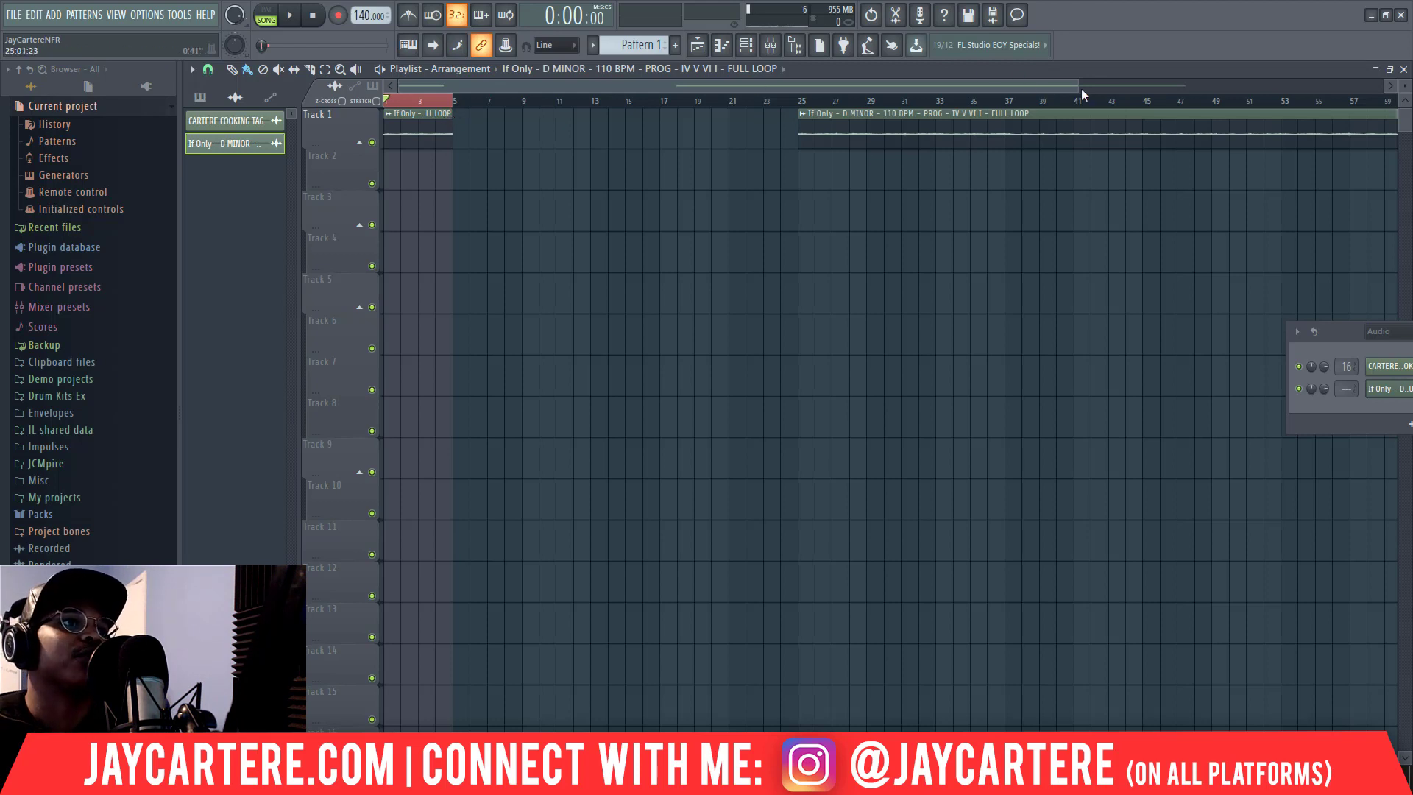
pyautogui.moveTo(1081, 88); pyautogui.dragTo(1104, 88)
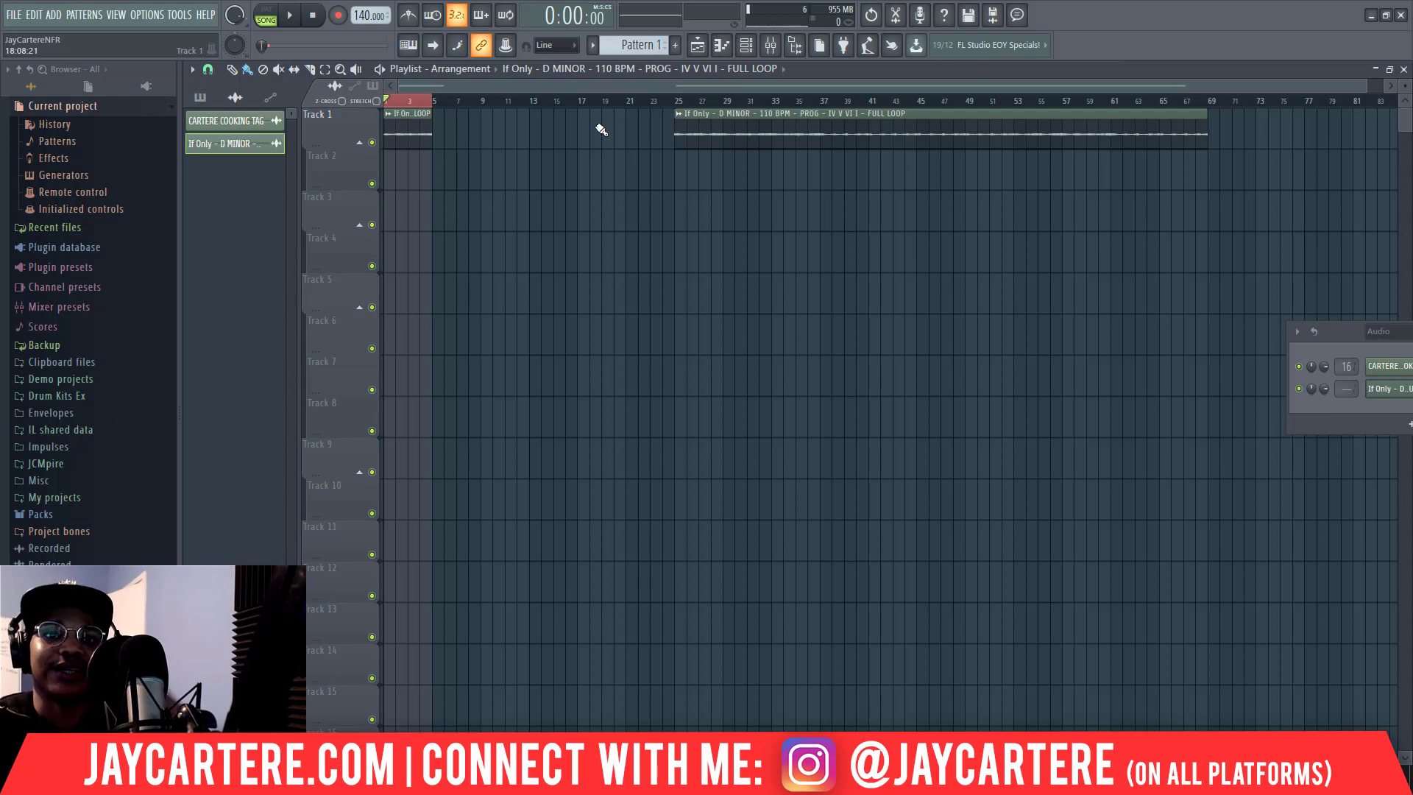
pyautogui.rightClick(688, 120)
pyautogui.press('space')
pyautogui.moveTo(432, 125); pyautogui.dragTo(964, 123)
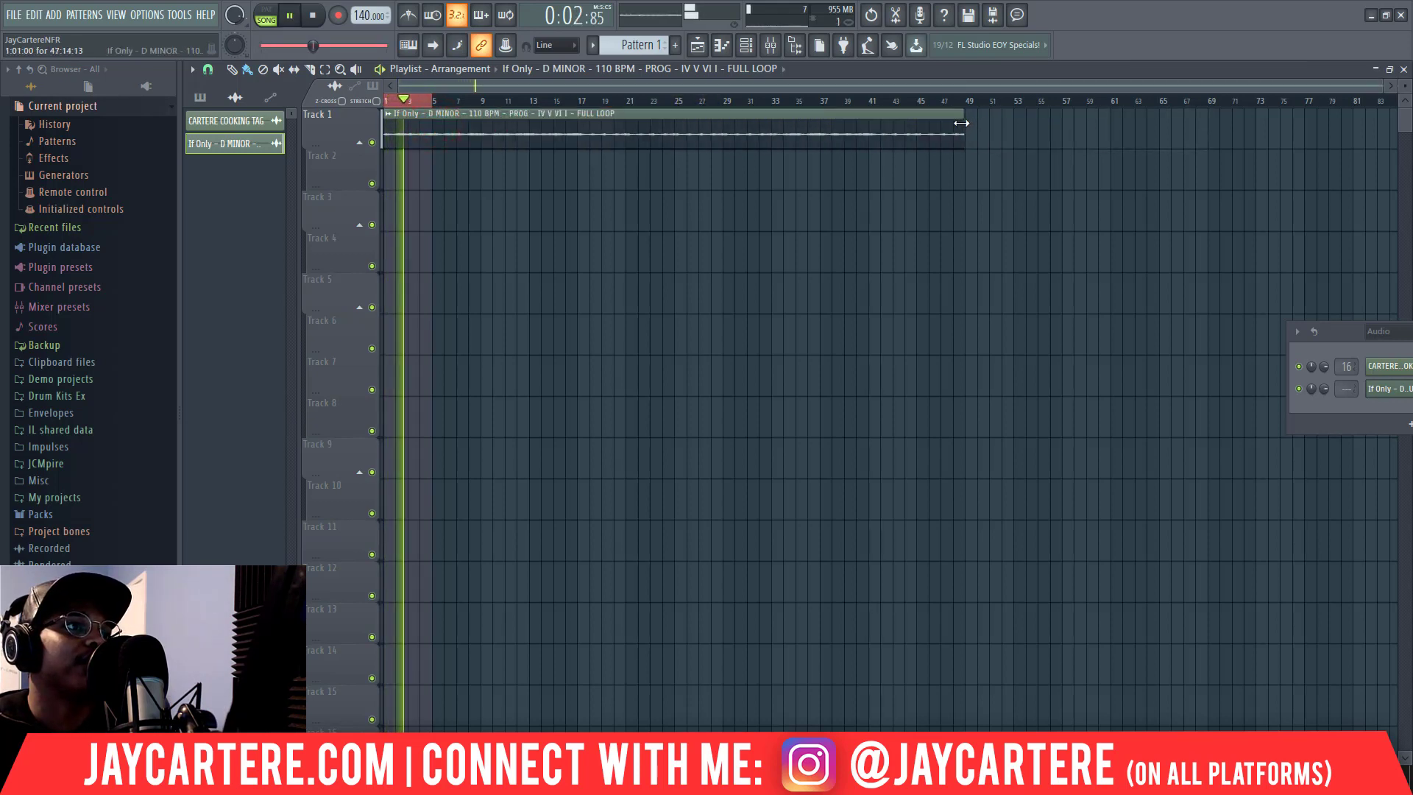
# Step: Select the whole If Only clip and listen to the extended loop from the start, then stop playback
pyautogui.hotkey('ctrl', 'a')
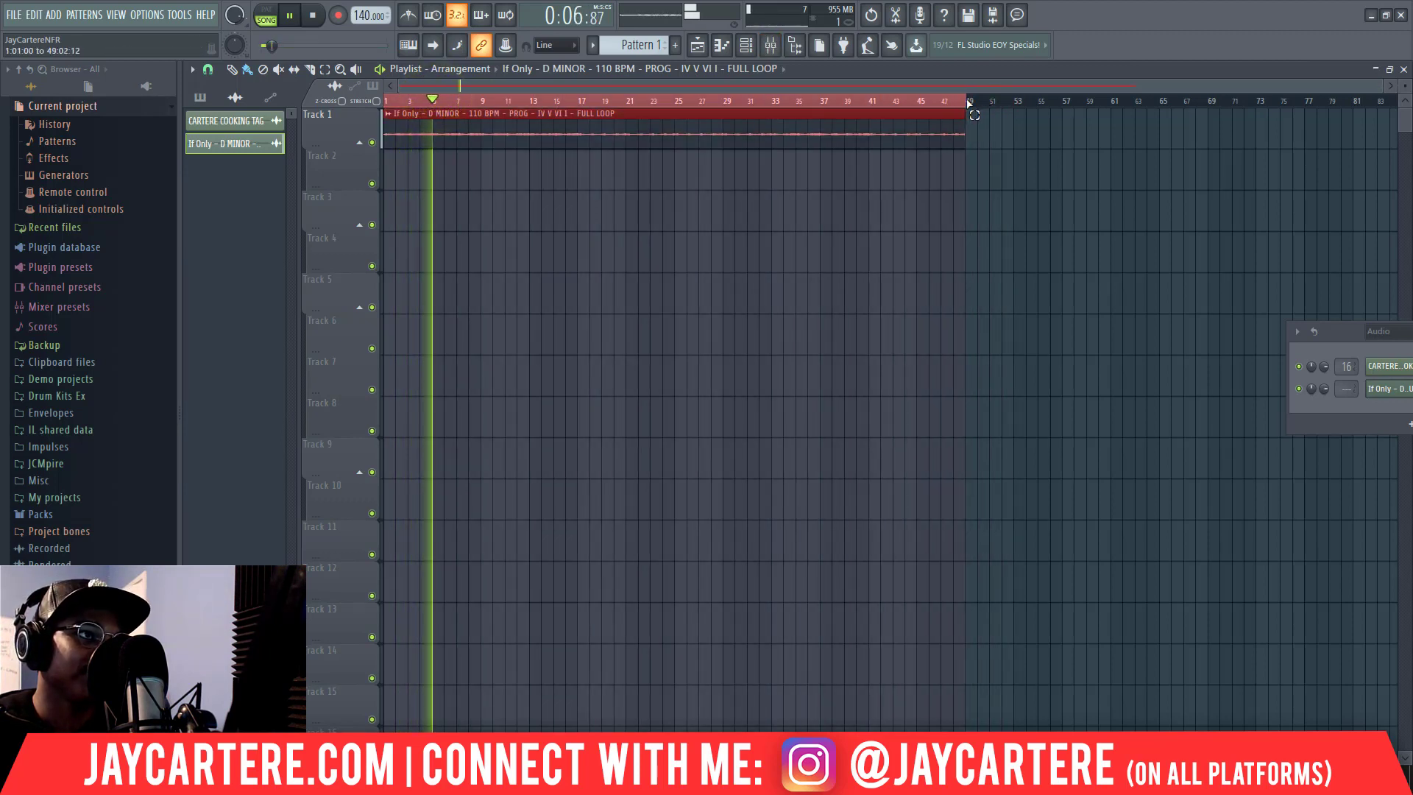
pyautogui.press('space')
pyautogui.press('space')
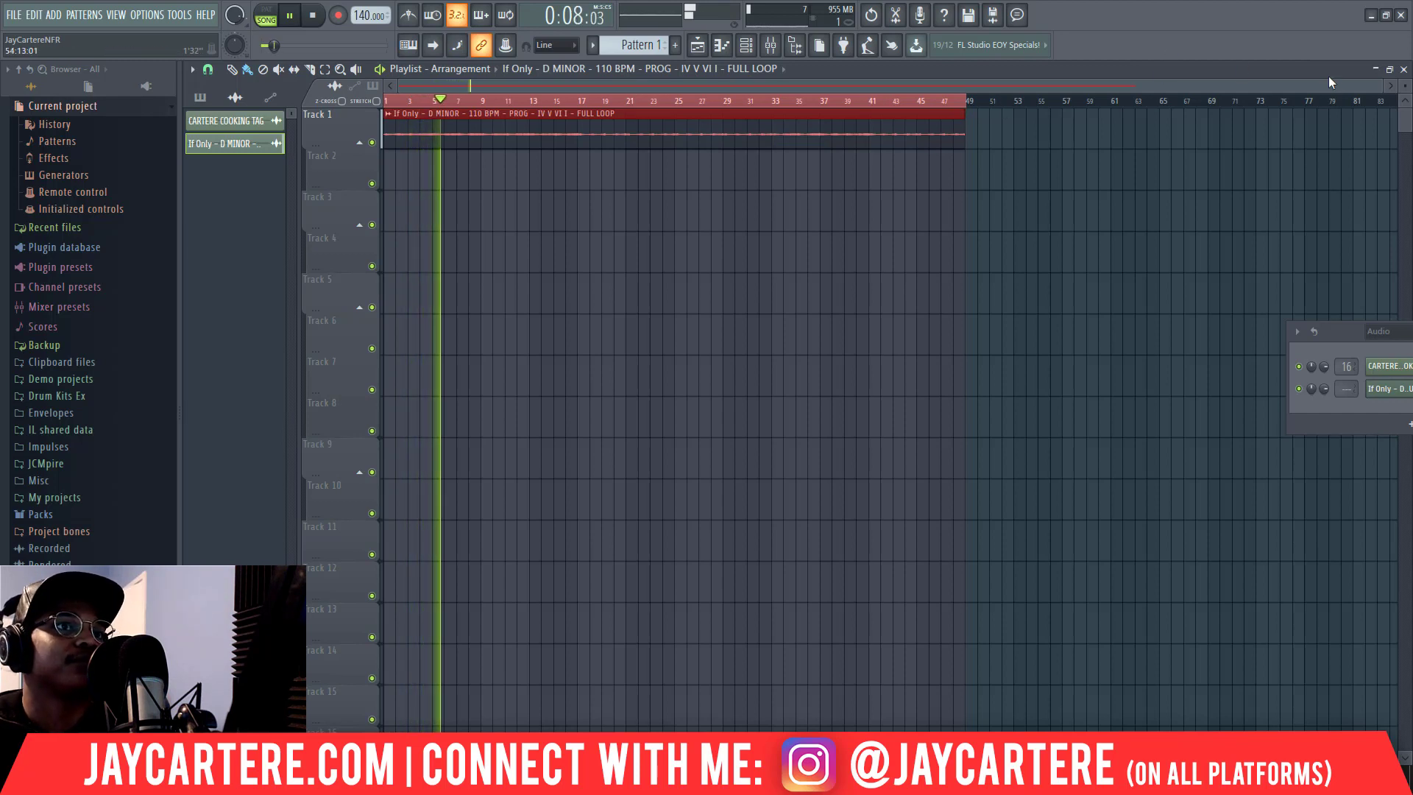
pyautogui.moveTo(1381, 85); pyautogui.dragTo(1303, 85)
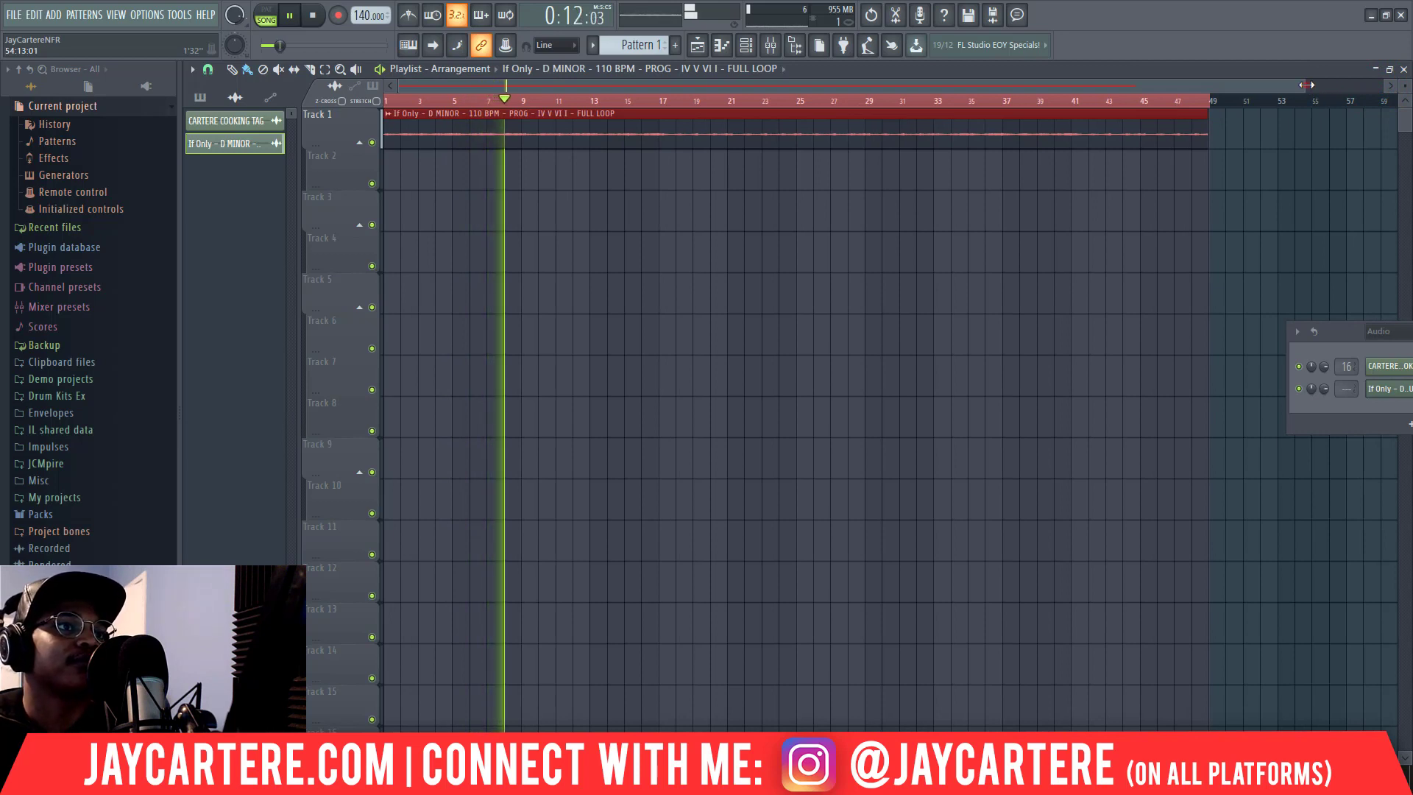
pyautogui.moveTo(1306, 84); pyautogui.dragTo(1355, 86)
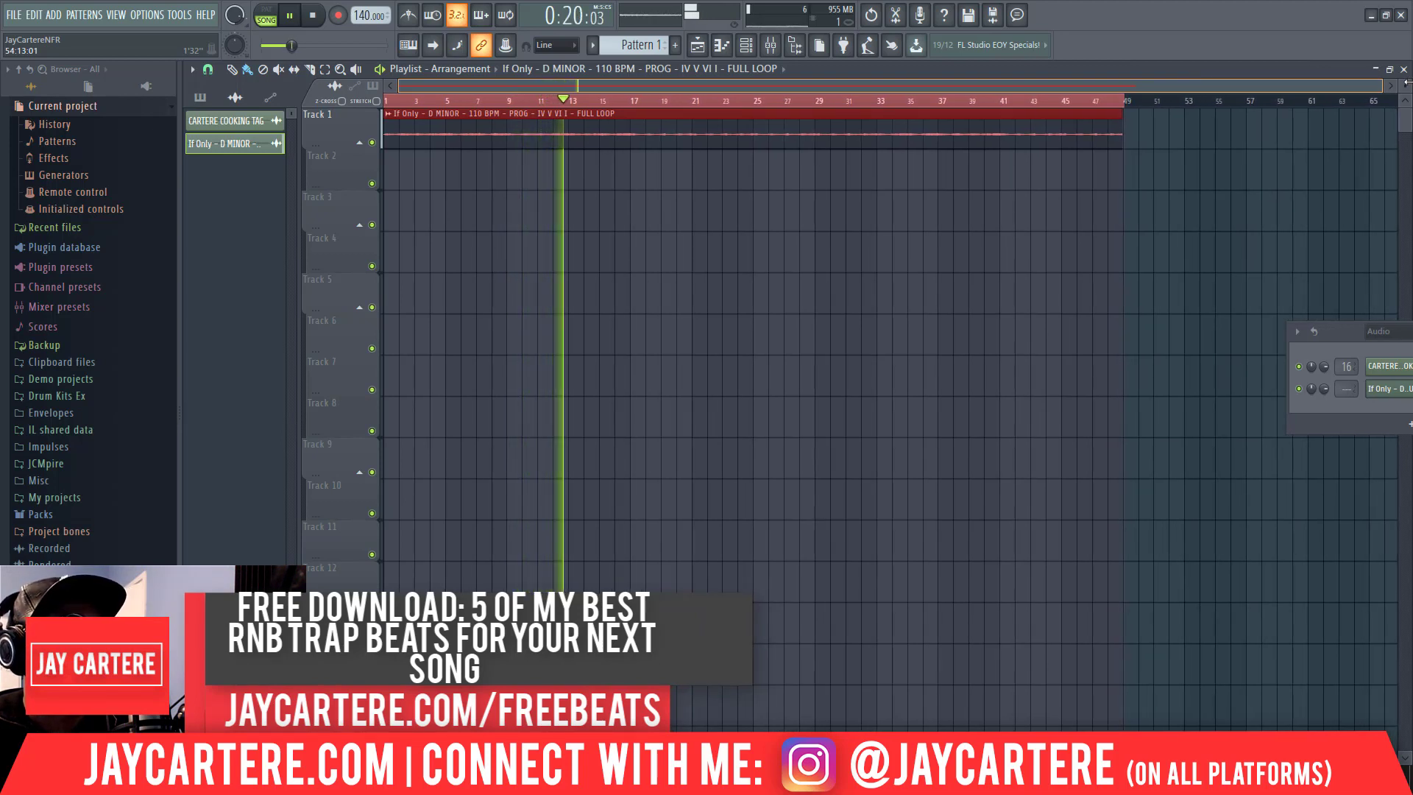
pyautogui.press('space')
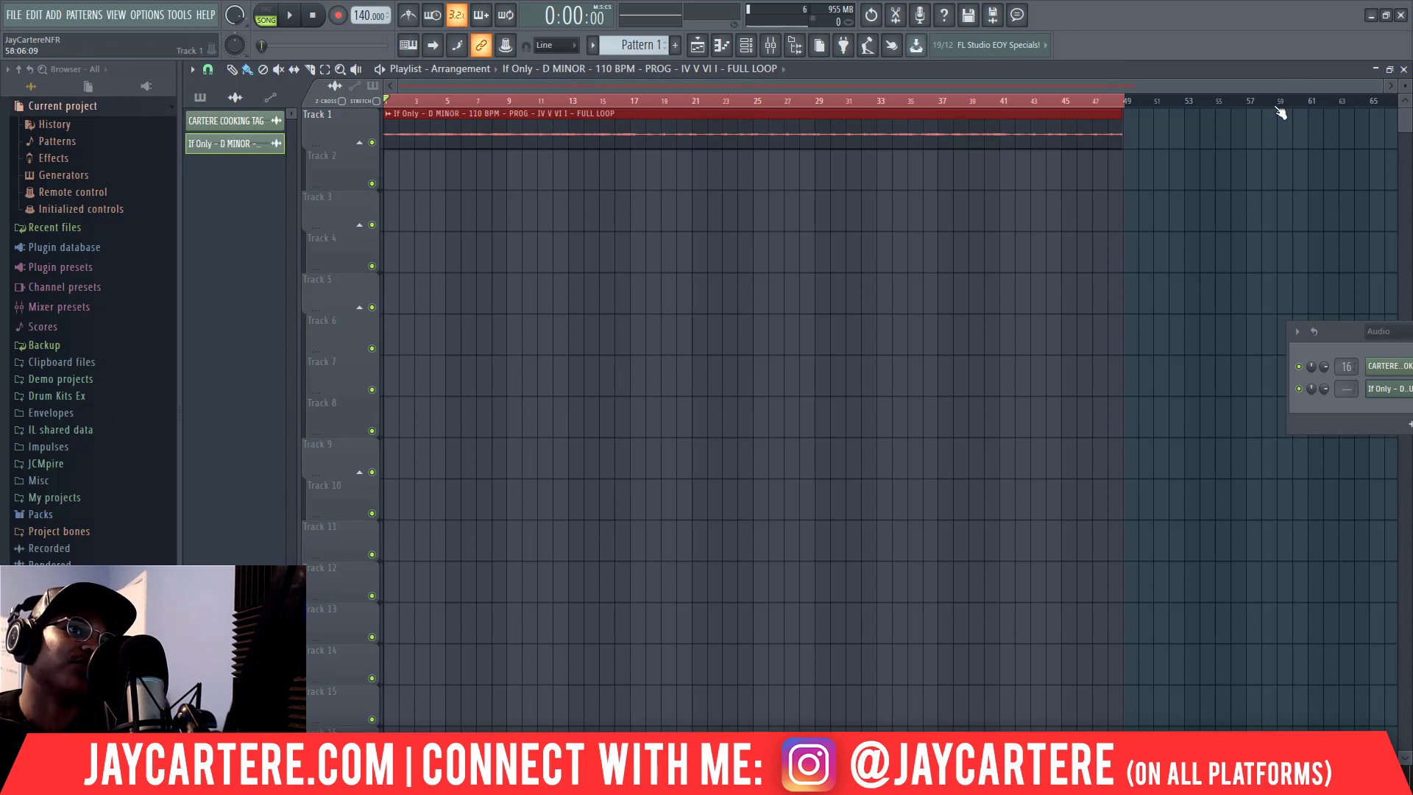
# Step: Try shortening the If Only clip to end at bar 45, and undo that resize
pyautogui.moveTo(1382, 87); pyautogui.dragTo(1358, 115)
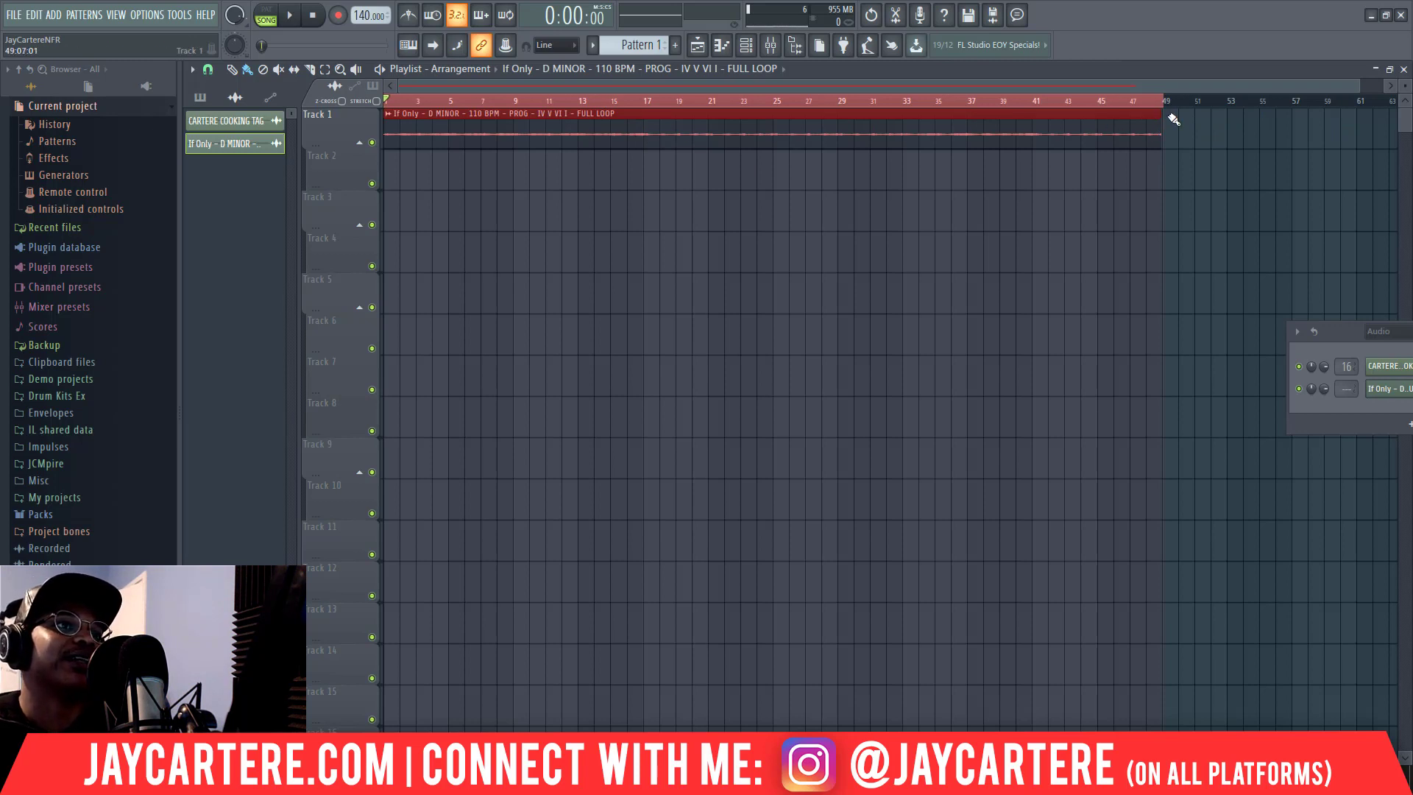
pyautogui.moveTo(1162, 111); pyautogui.dragTo(1095, 113)
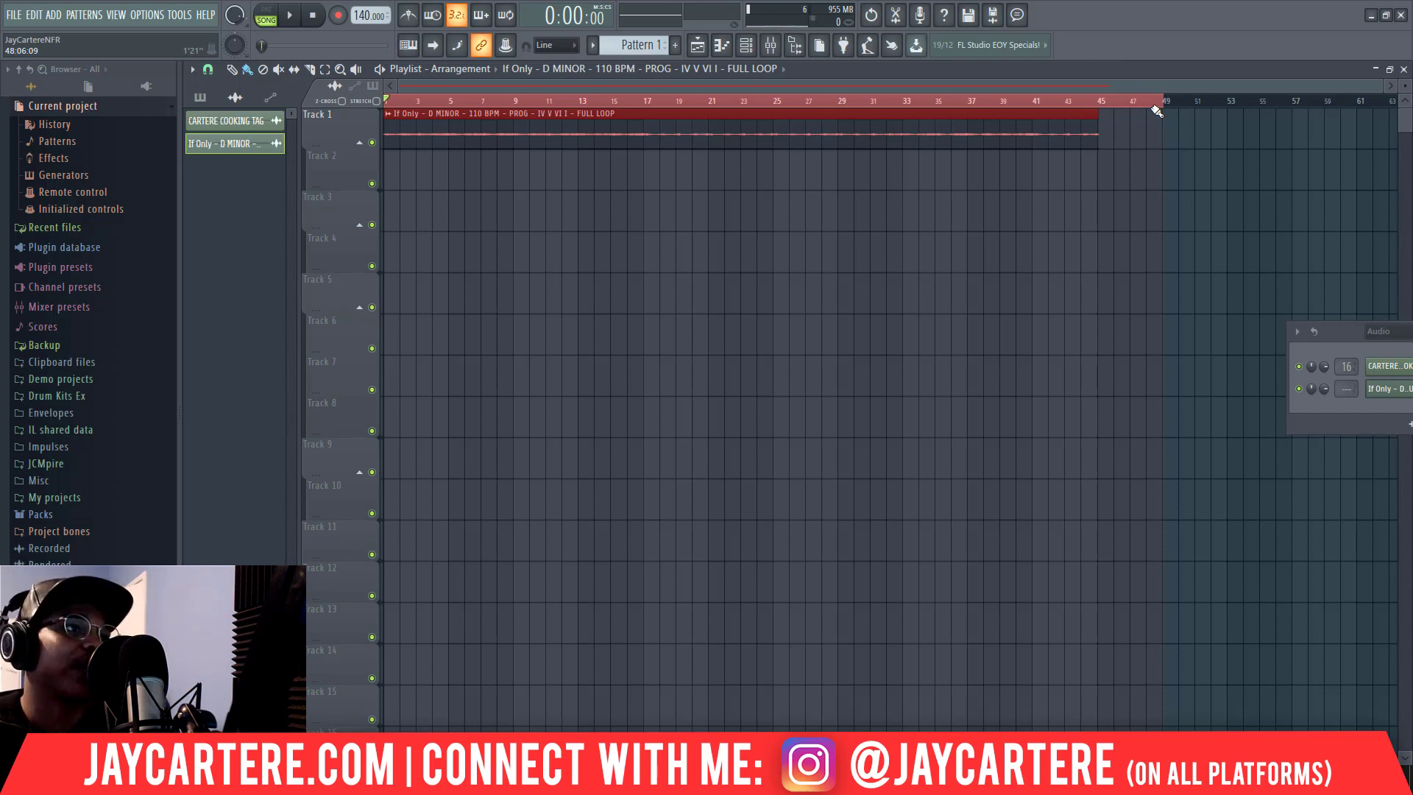
pyautogui.hotkey('ctrl', 'z')
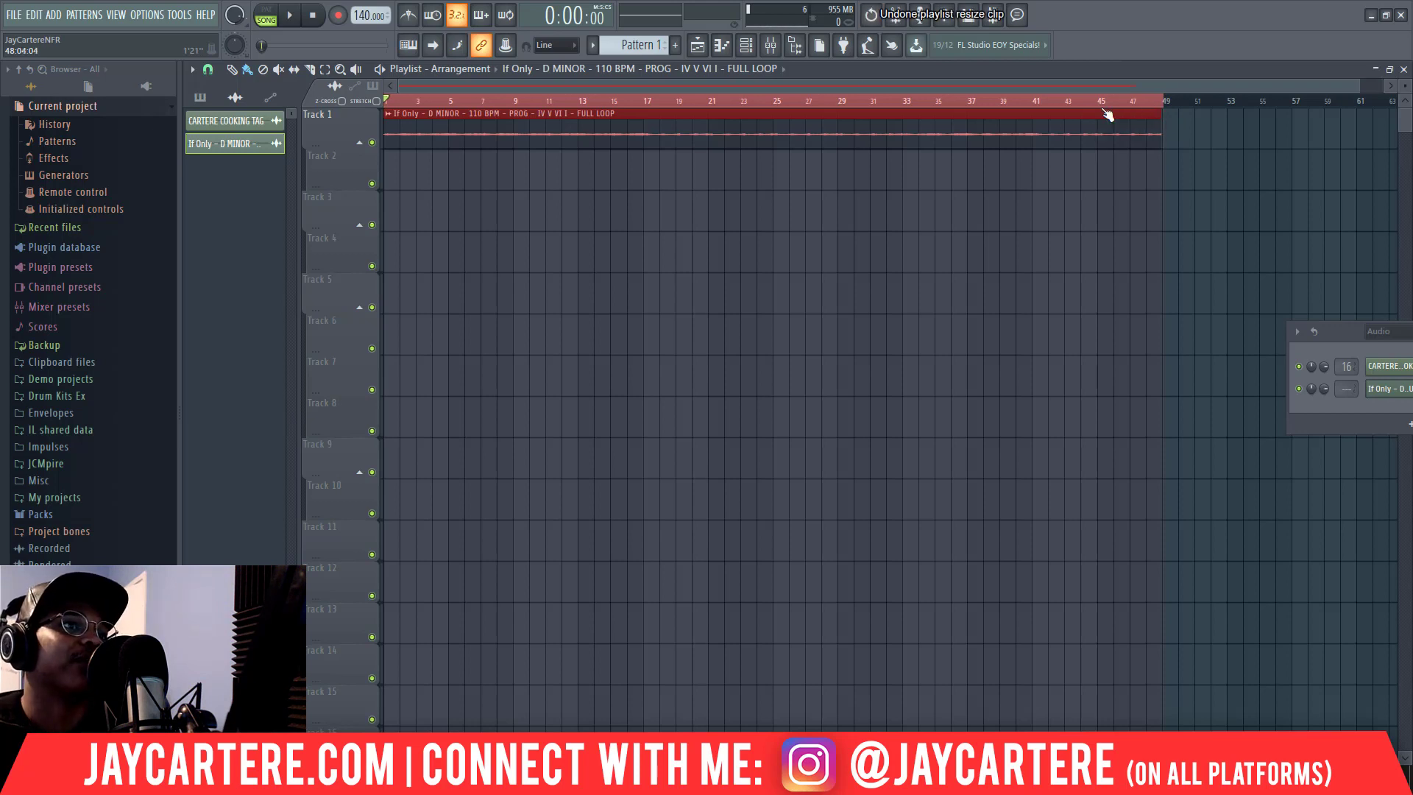
pyautogui.click(1161, 115)
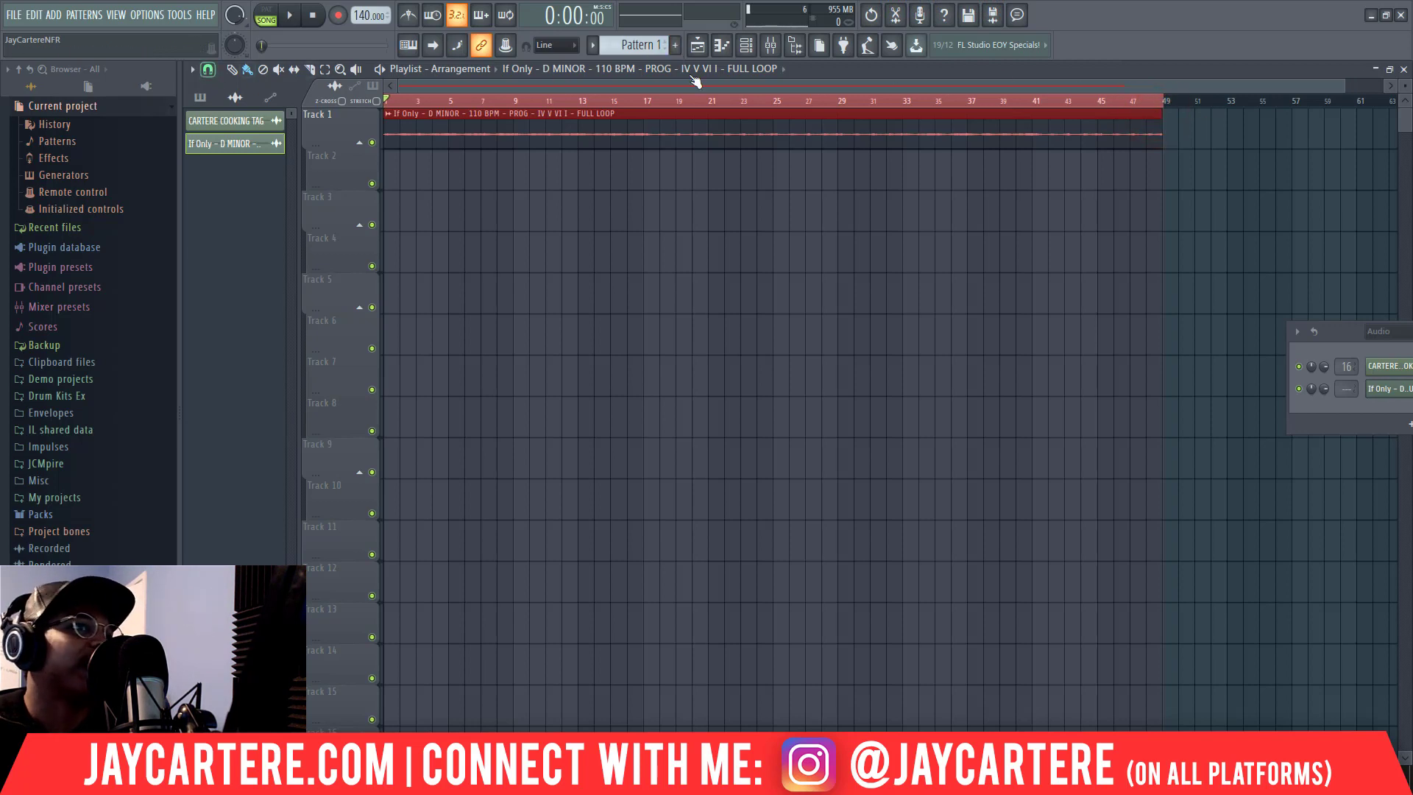
# Step: Examine the end of the If Only clip near bar 49 and check the stretching mode in its channel settings
pyautogui.moveTo(1349, 89); pyautogui.dragTo(1089, 85)
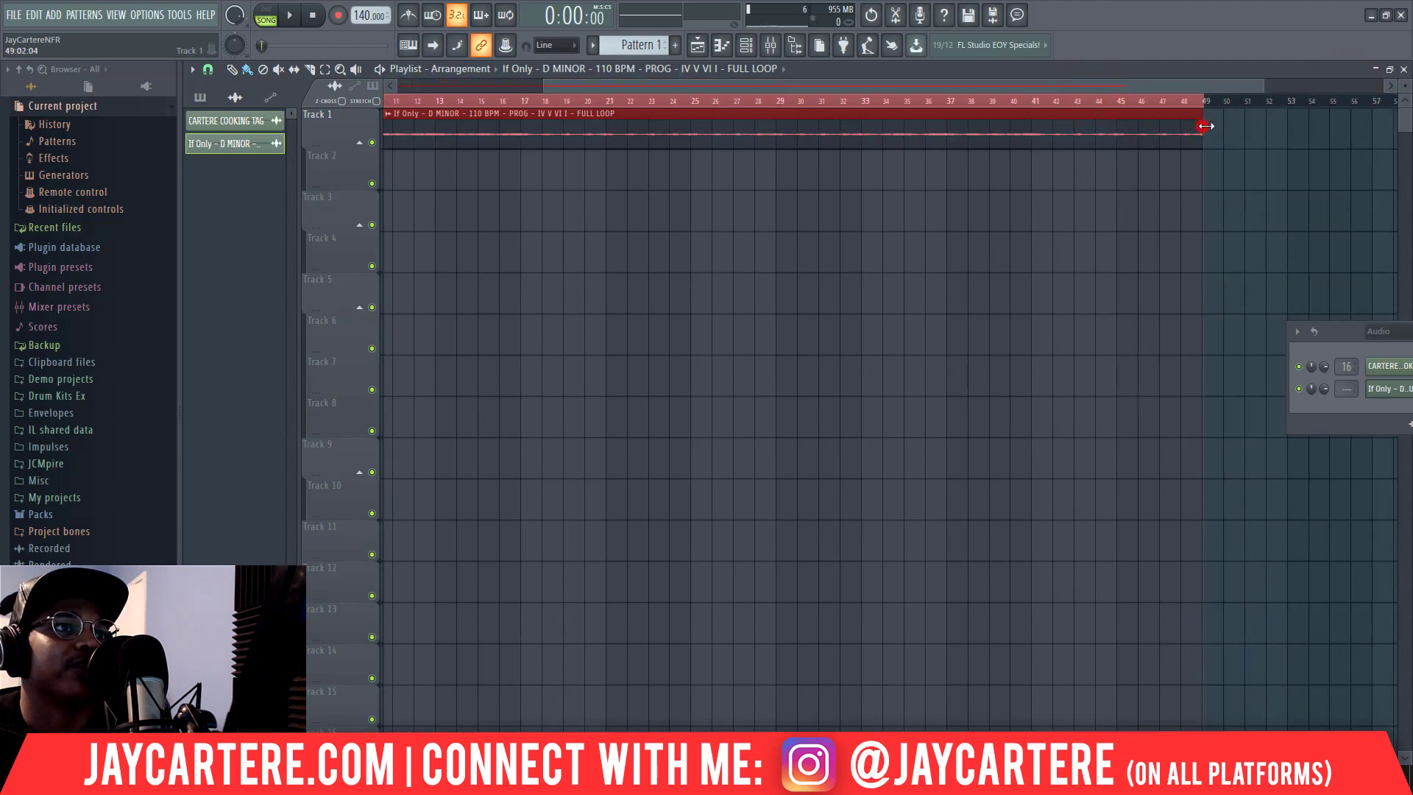
pyautogui.click(1202, 125)
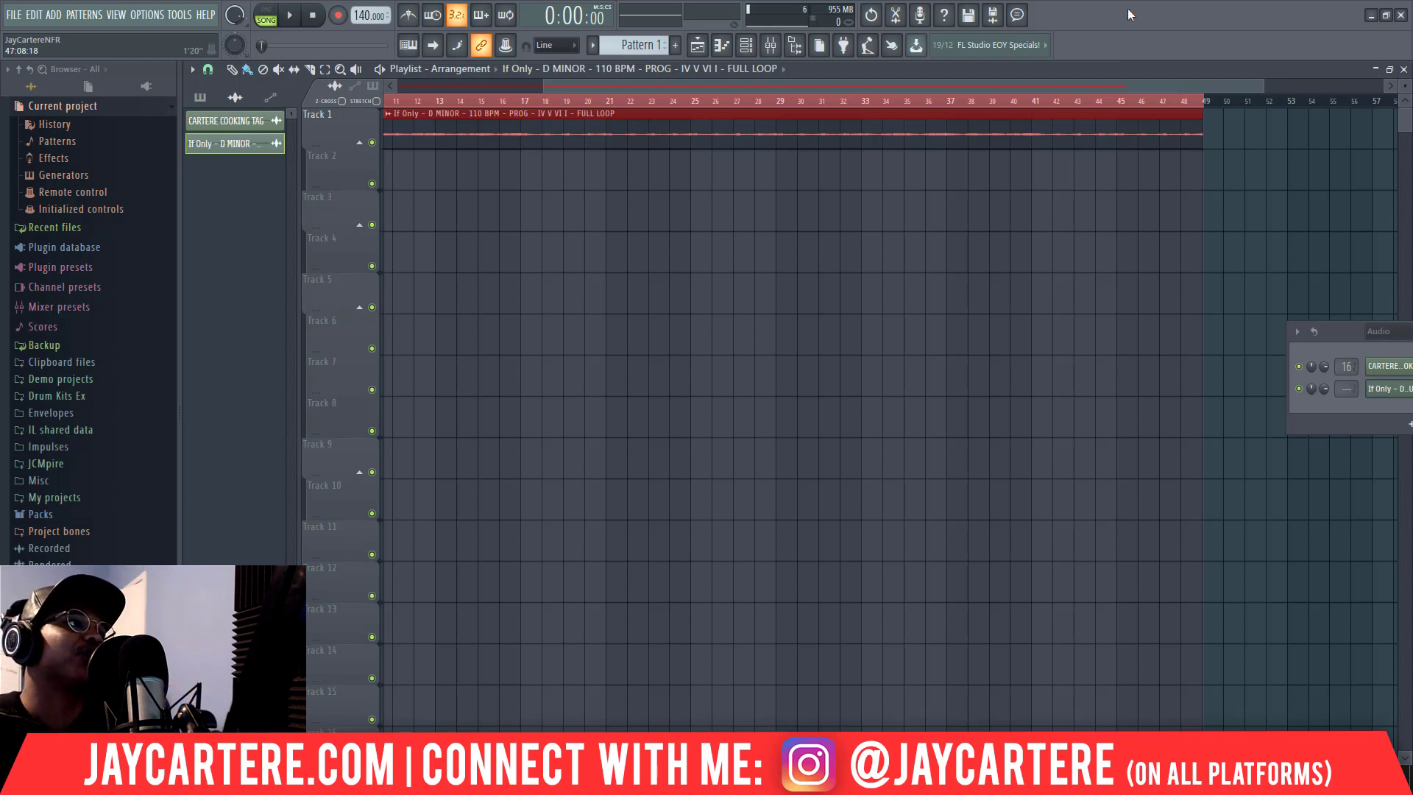
pyautogui.doubleClick(665, 126)
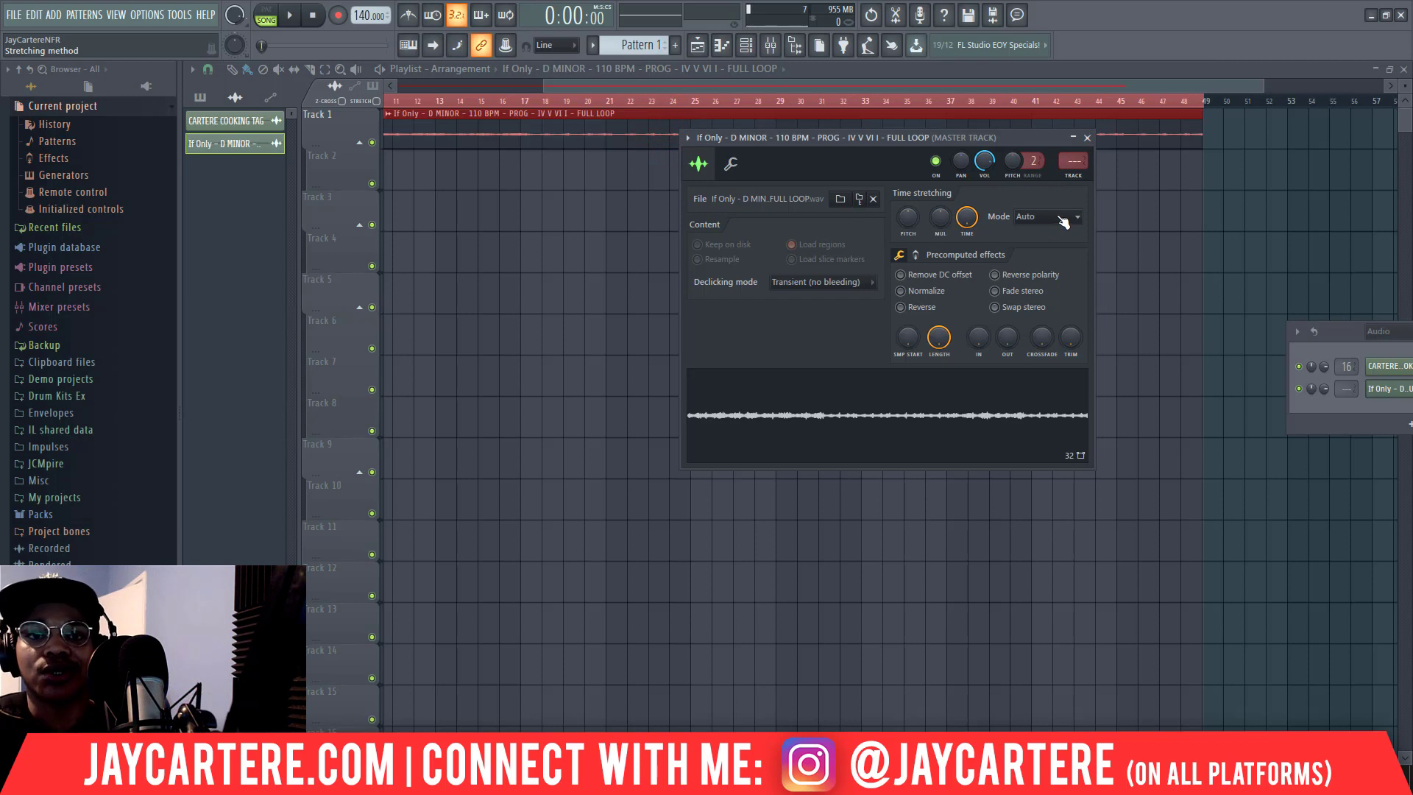
pyautogui.click(1087, 138)
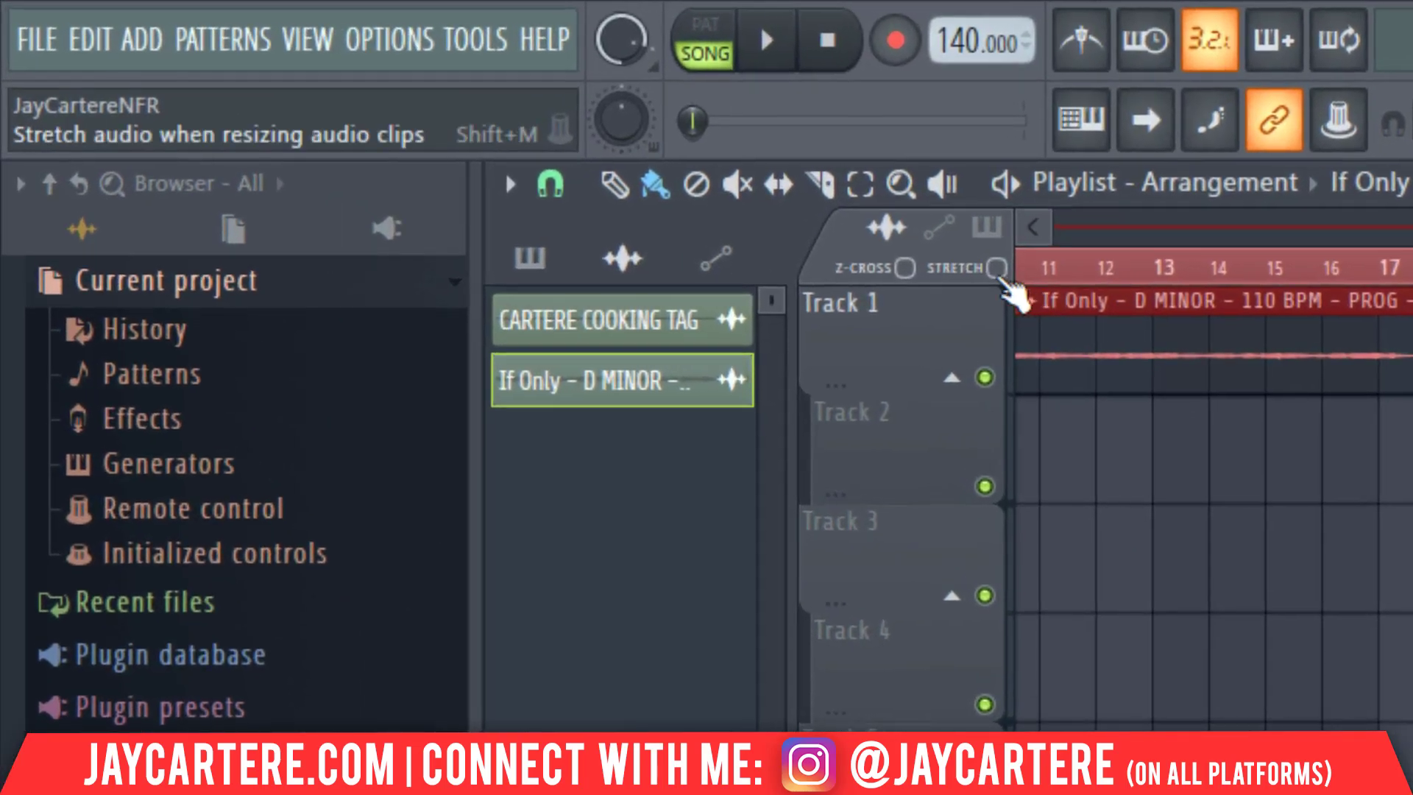
# Step: Switch the playlist's option for stretching audio when resizing clips on and back off
pyautogui.click(997, 270)
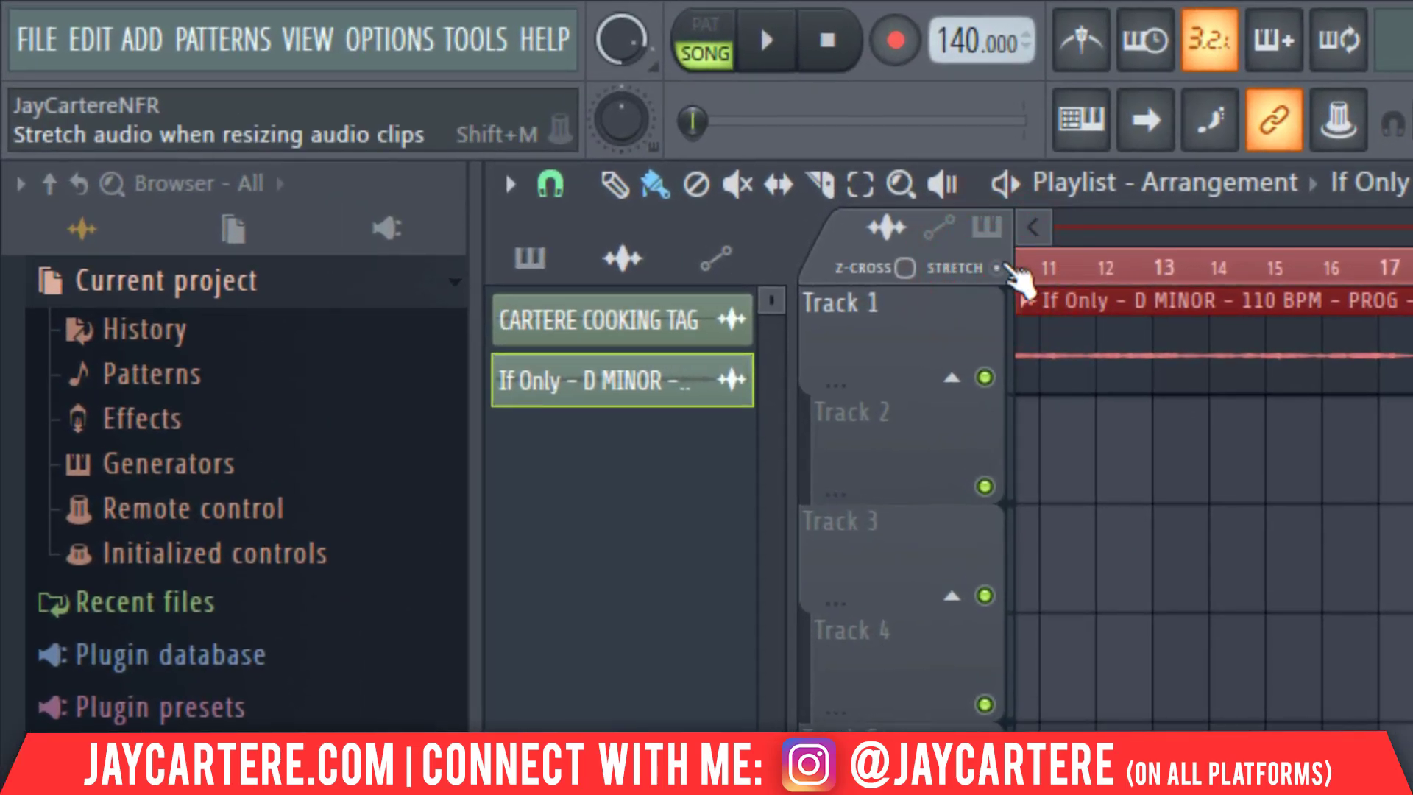
pyautogui.click(998, 270)
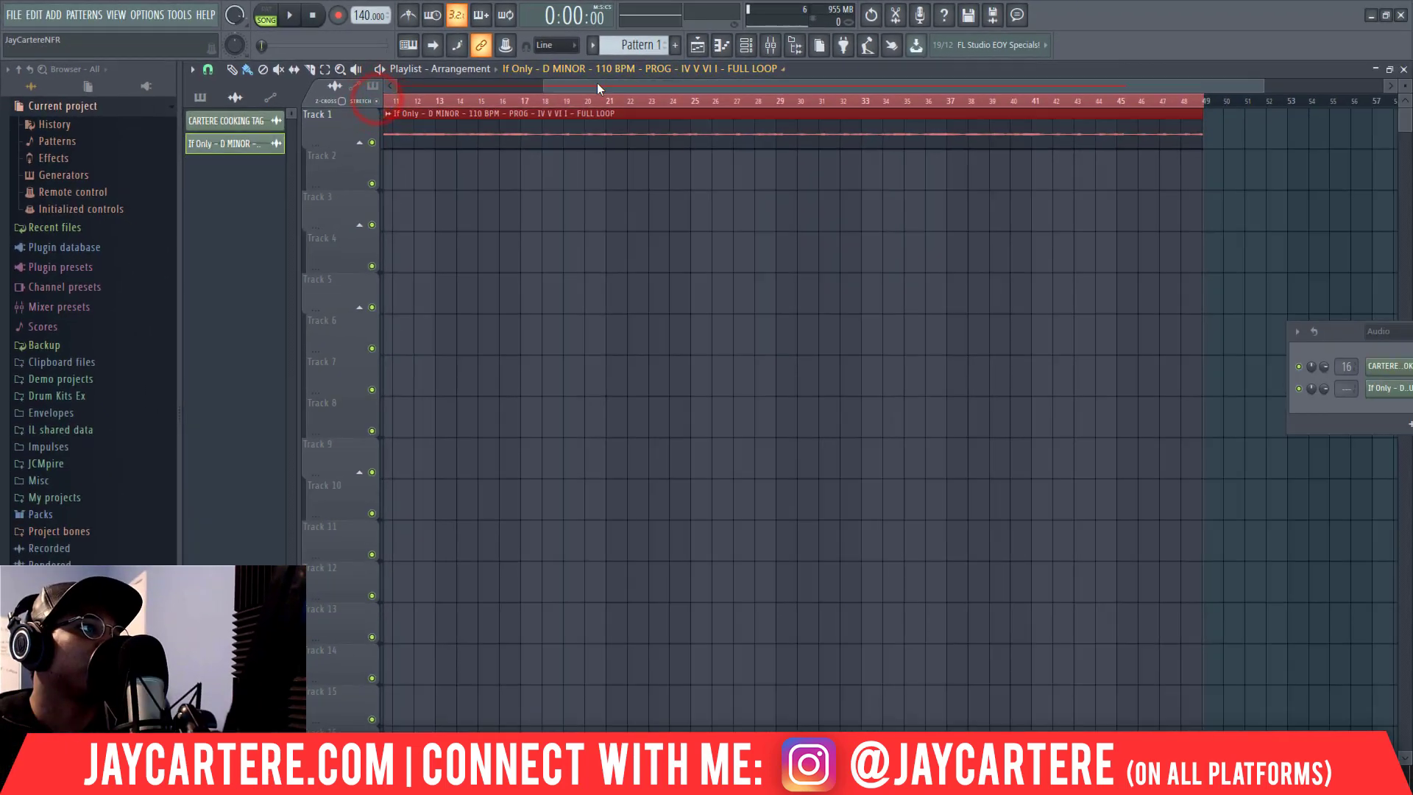
pyautogui.moveTo(1390, 216); pyautogui.dragTo(945, 275)
pyautogui.click(376, 100)
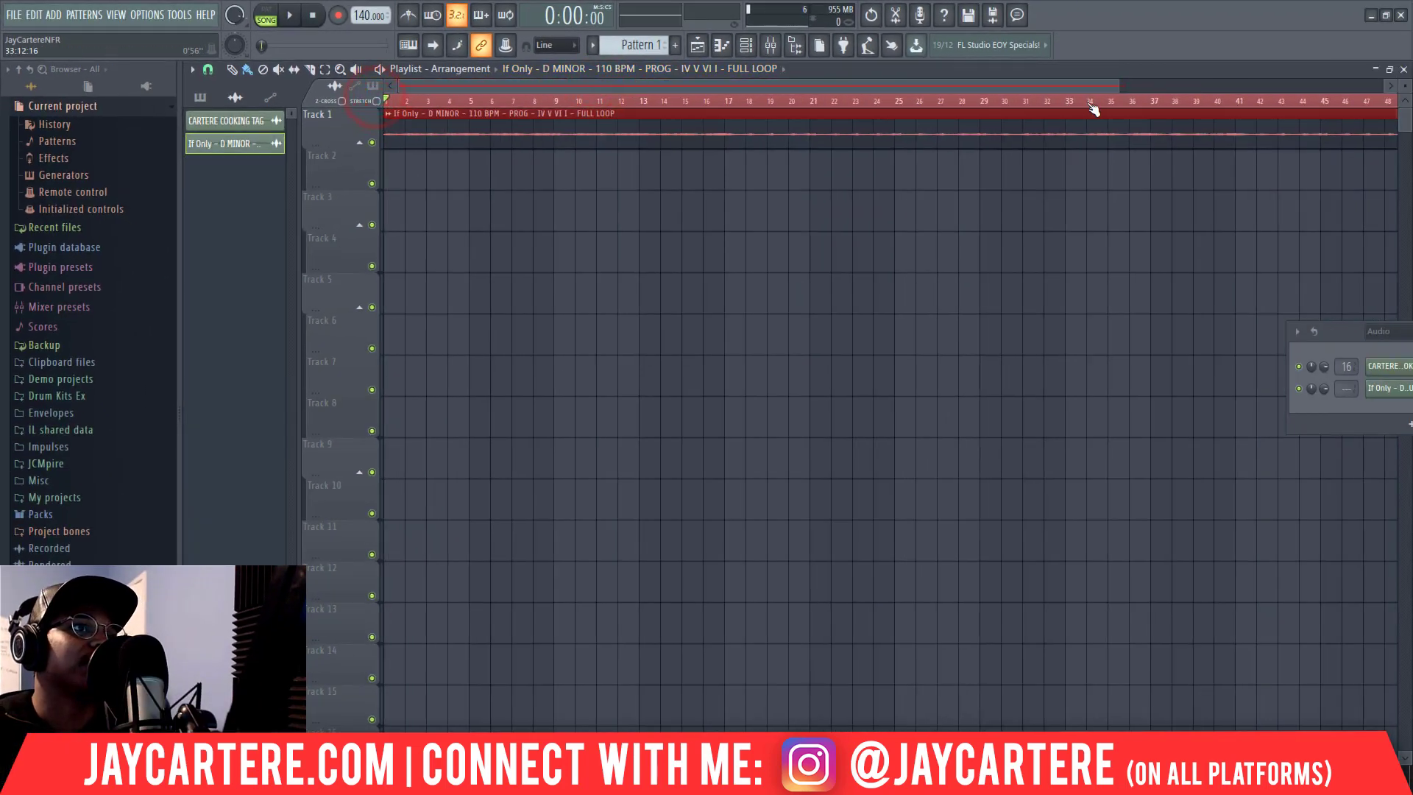
pyautogui.moveTo(1116, 83); pyautogui.dragTo(1126, 81)
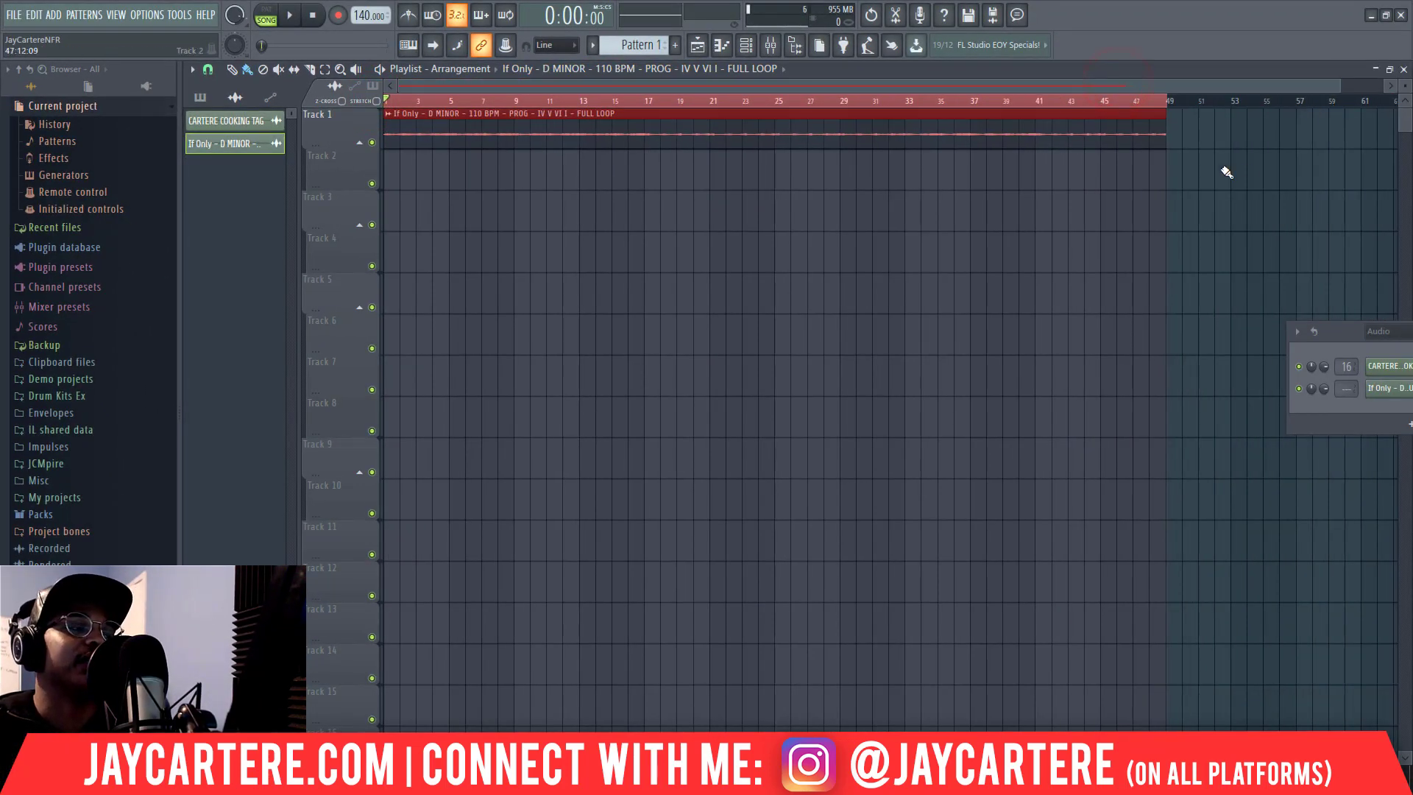